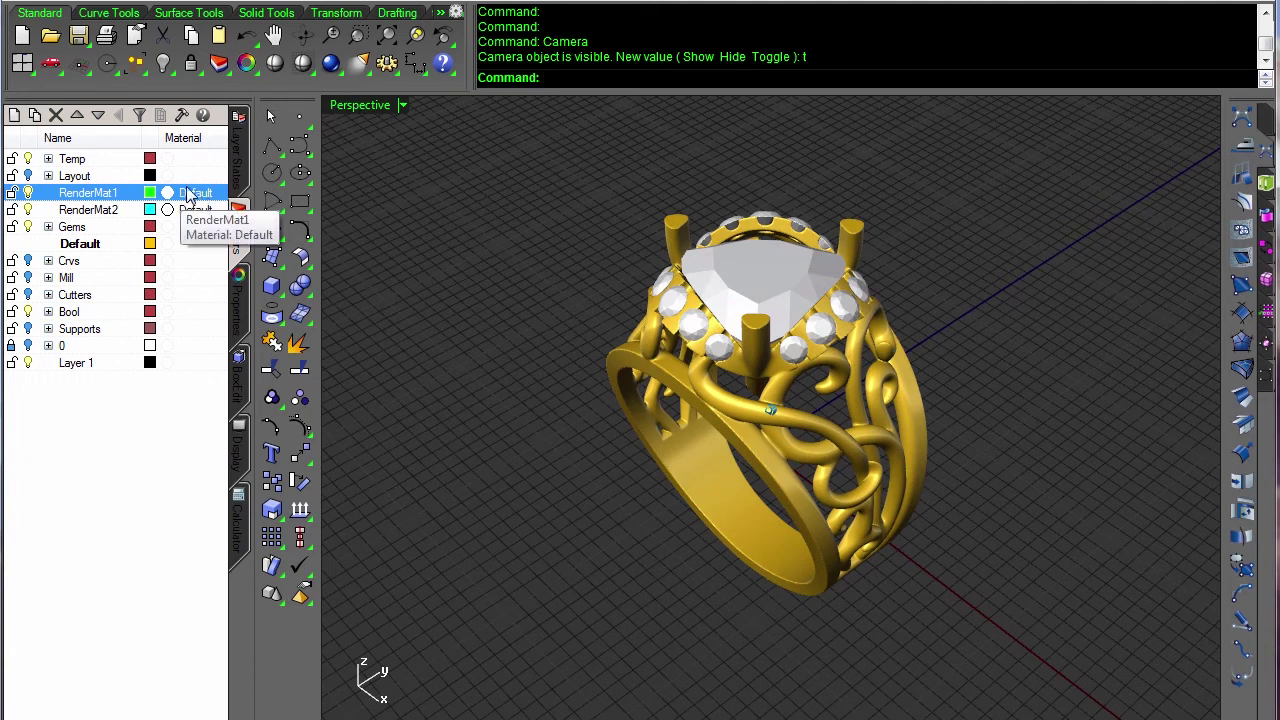
Check the RenderMat1 and RenderMat2 layer assignments by selecting the ring metal and the gem meshes.
{"action": "left_click", "coordinate": [624, 352]}
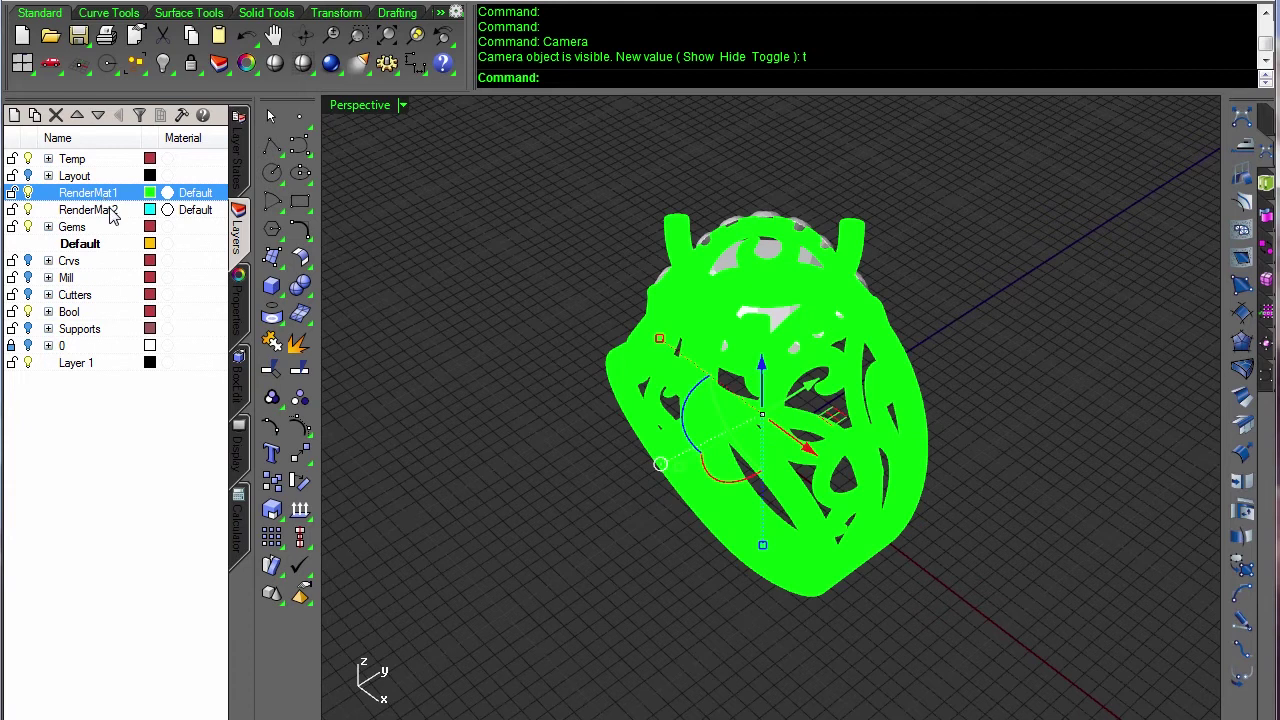
{"action": "left_click", "coordinate": [532, 405]}
{"action": "left_click_drag", "start_coordinate": [512, 201], "coordinate": [959, 463]}
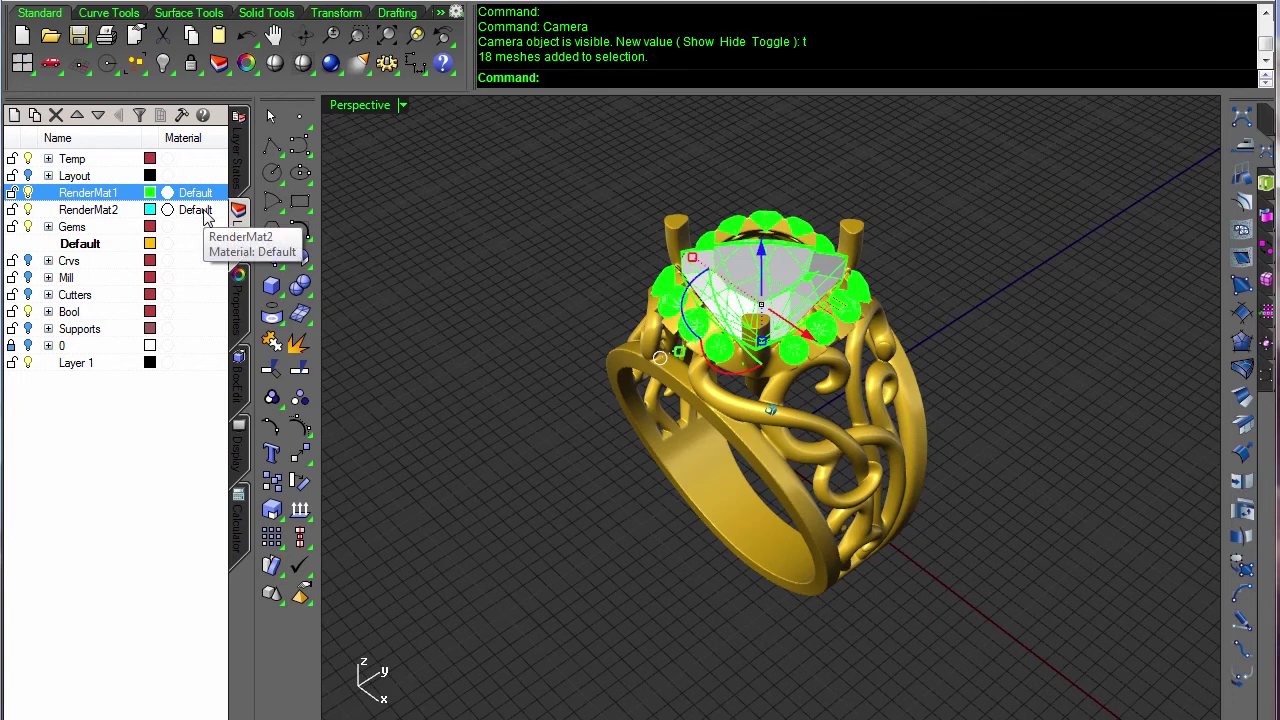
{"action": "left_click", "coordinate": [104, 211]}
{"action": "left_click", "coordinate": [474, 359]}
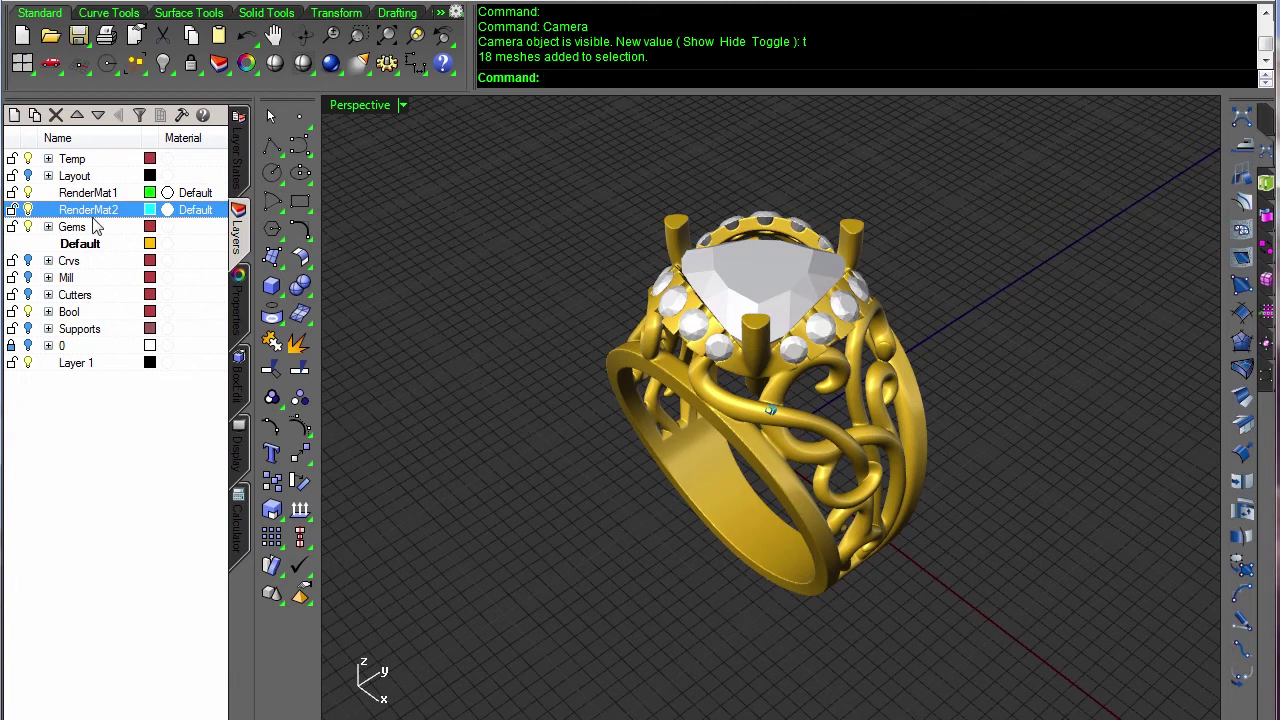
Show the Named Views list and save a rotated perspective of the ring as a named view called Camera1.
{"action": "right_click", "coordinate": [241, 515]}
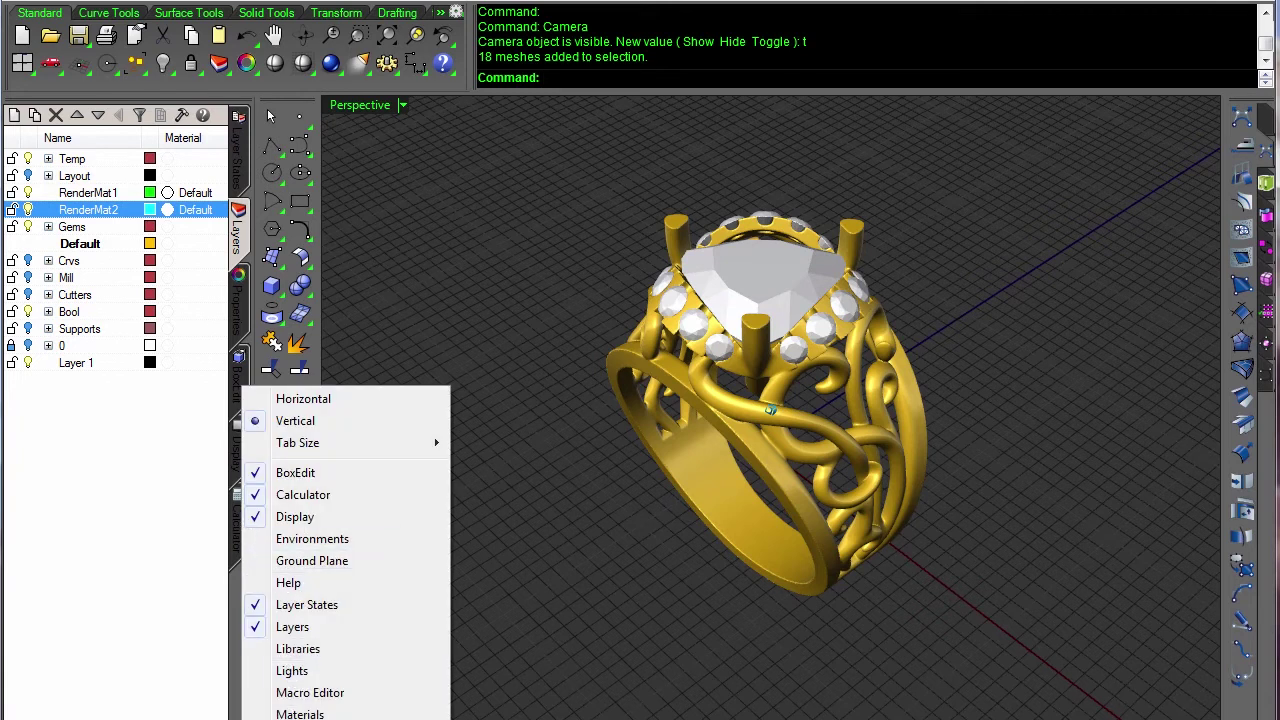
{"action": "left_click", "coordinate": [300, 719]}
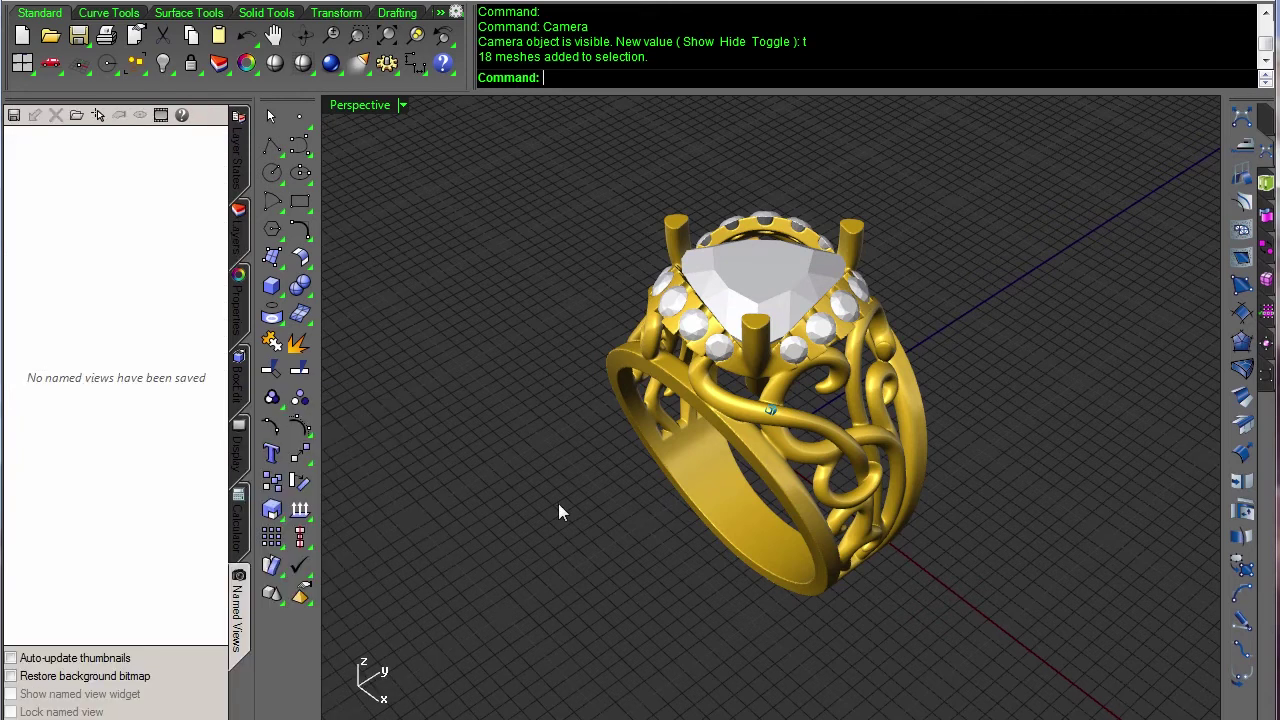
{"action": "key", "text": "Left"}
{"action": "key", "text": "Left"}
{"action": "key", "text": "Left"}
{"action": "key", "text": "Left"}
{"action": "key", "text": "Left"}
{"action": "key", "text": "Left"}
{"action": "key", "text": "Left"}
{"action": "key", "text": "Left"}
{"action": "key", "text": "Left"}
{"action": "key", "text": "Left"}
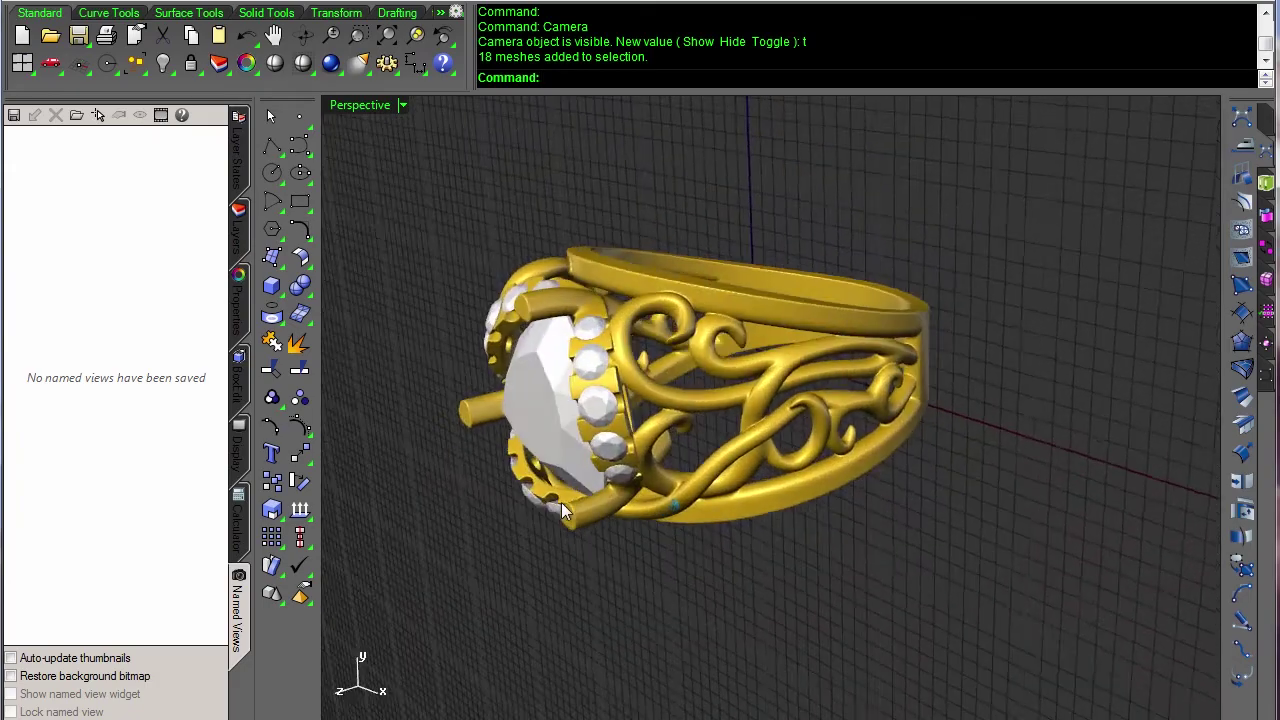
{"action": "key", "text": "Left"}
{"action": "key", "text": "Left"}
{"action": "key", "text": "Left"}
{"action": "key", "text": "Left"}
{"action": "key", "text": "Left"}
{"action": "key", "text": "Left"}
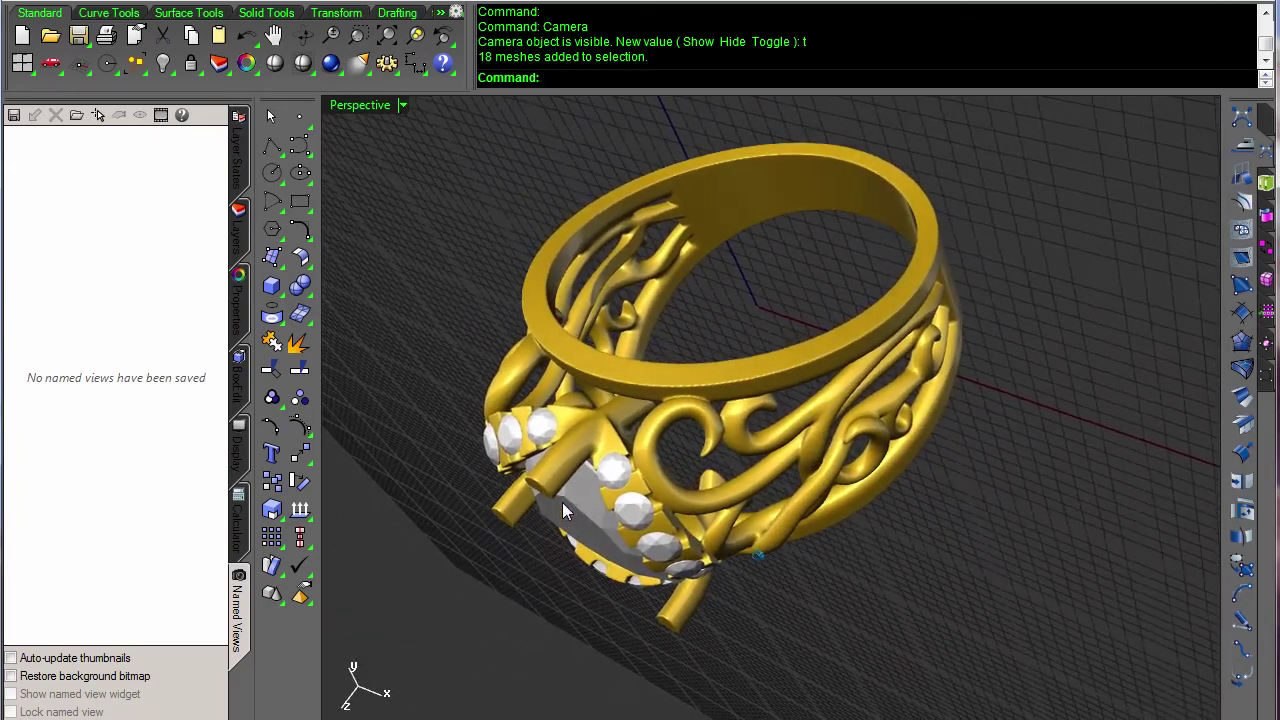
{"action": "left_click", "coordinate": [14, 115]}
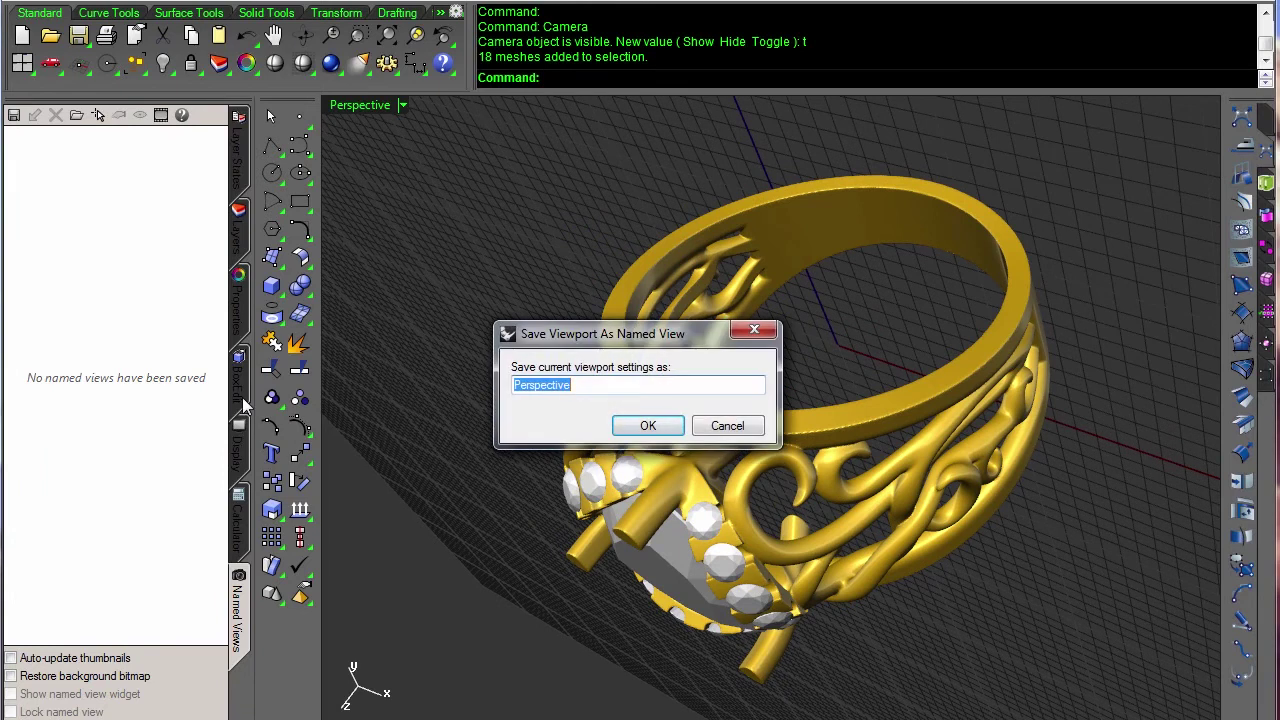
{"action": "type", "text": "Camera1"}
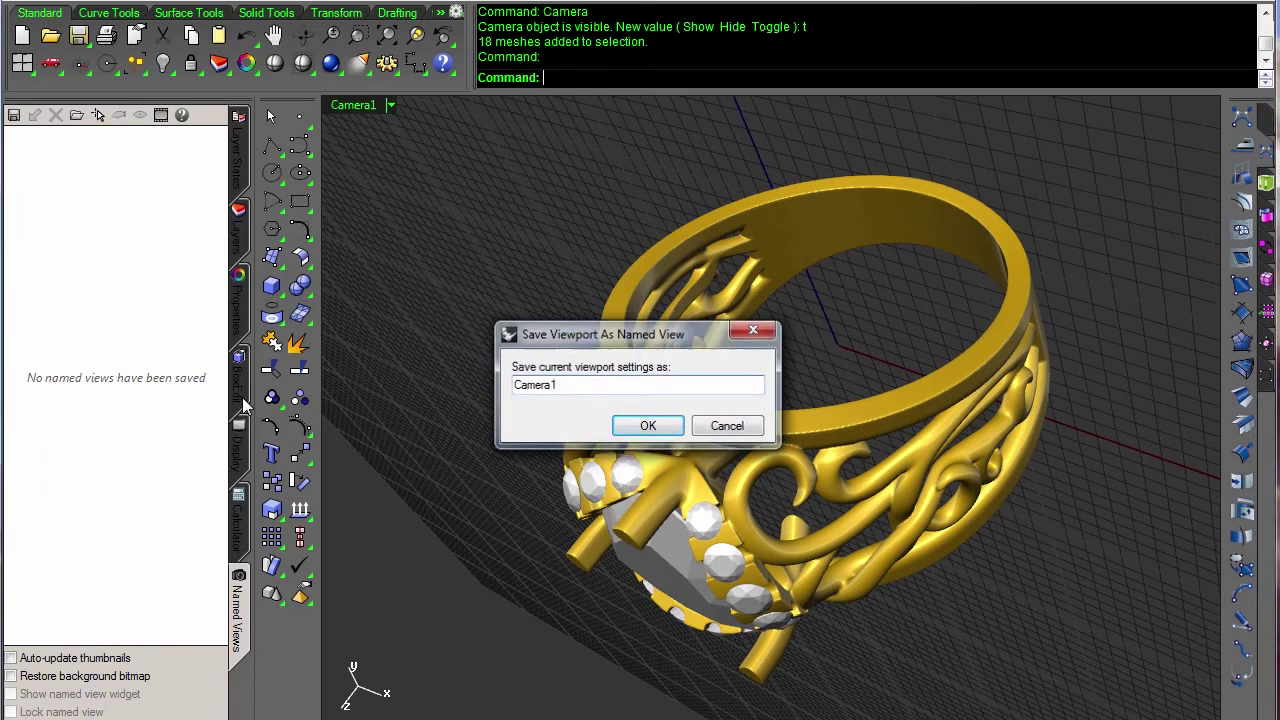
{"action": "key", "text": "Return"}
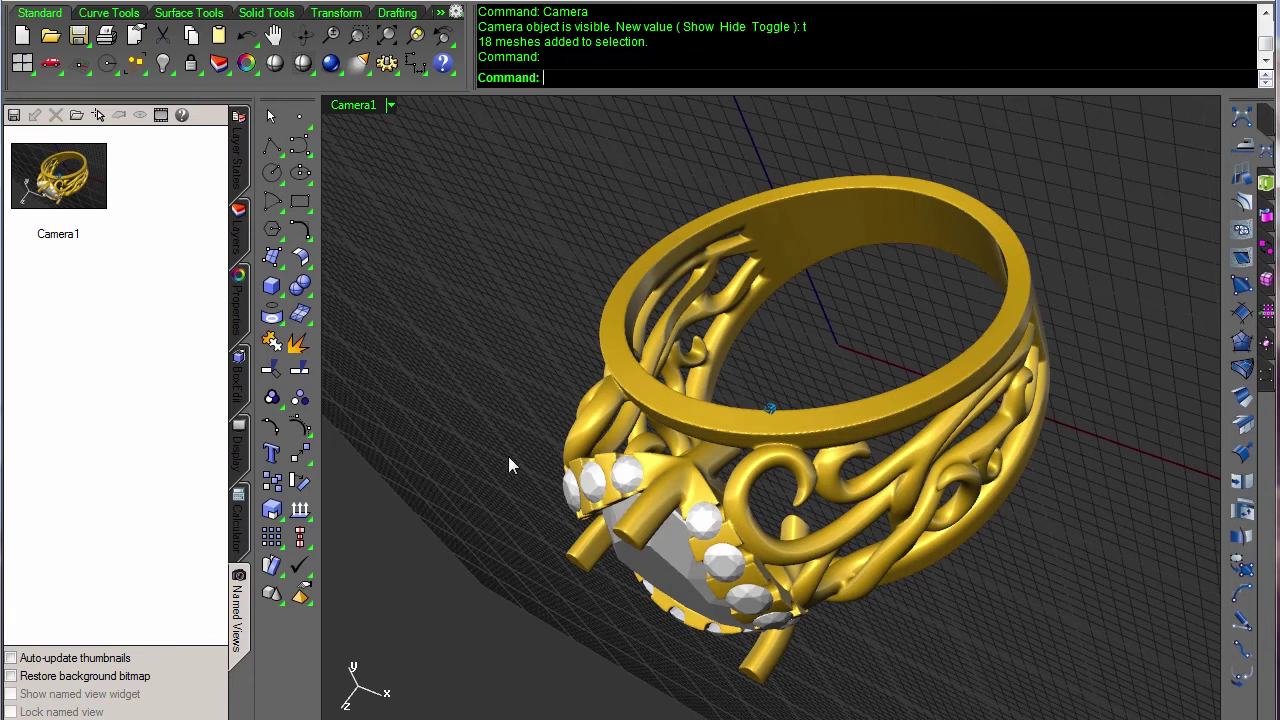
Toggle on the camera object for the Camera1 view and display it in the four-viewport layout.
{"action": "type", "text": "Camera"}
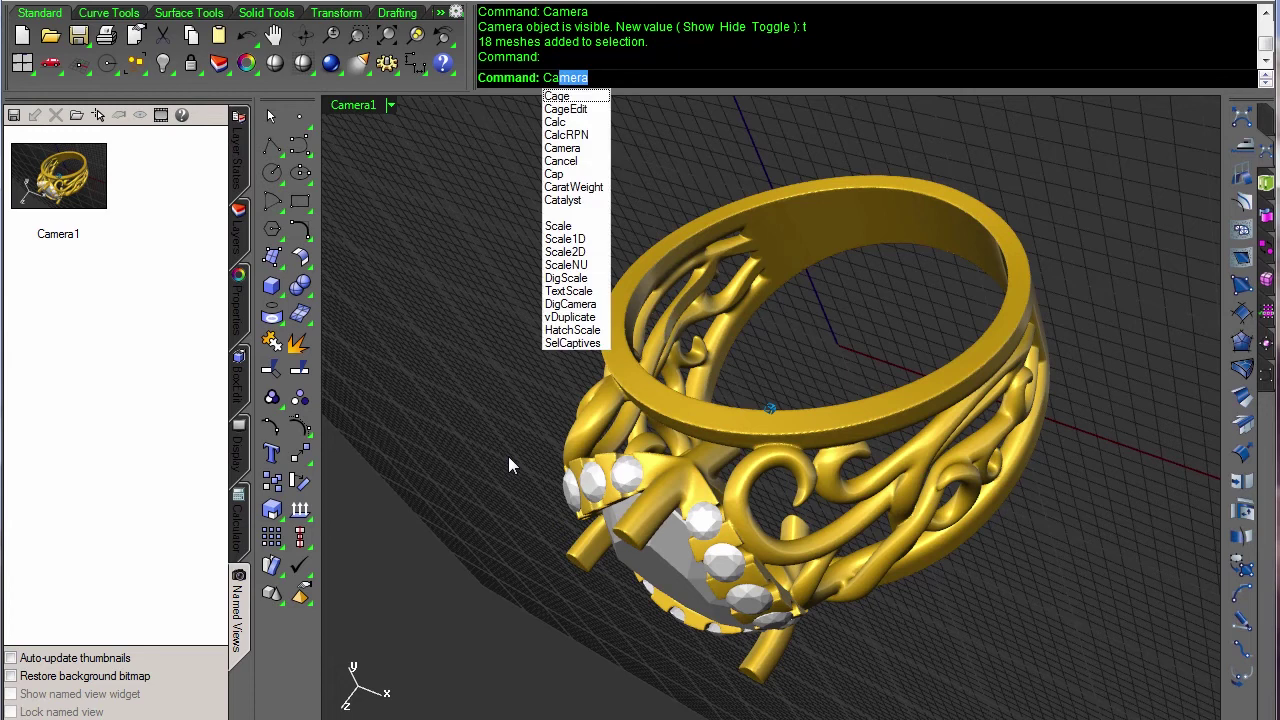
{"action": "key", "text": "Return"}
{"action": "type", "text": "t"}
{"action": "key", "text": "Return"}
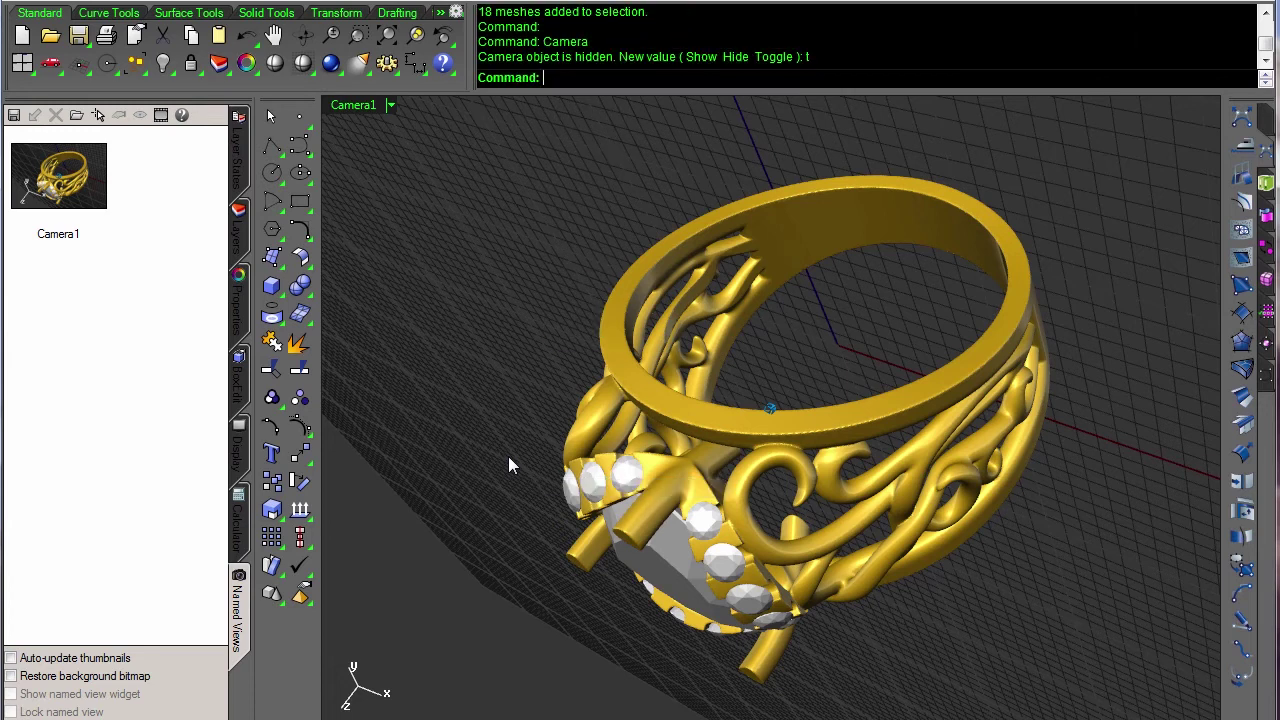
{"action": "scroll", "coordinate": [739, 447], "scroll_direction": "down", "scroll_amount": 3}
{"action": "scroll", "coordinate": [739, 447], "scroll_direction": "up", "scroll_amount": 2}
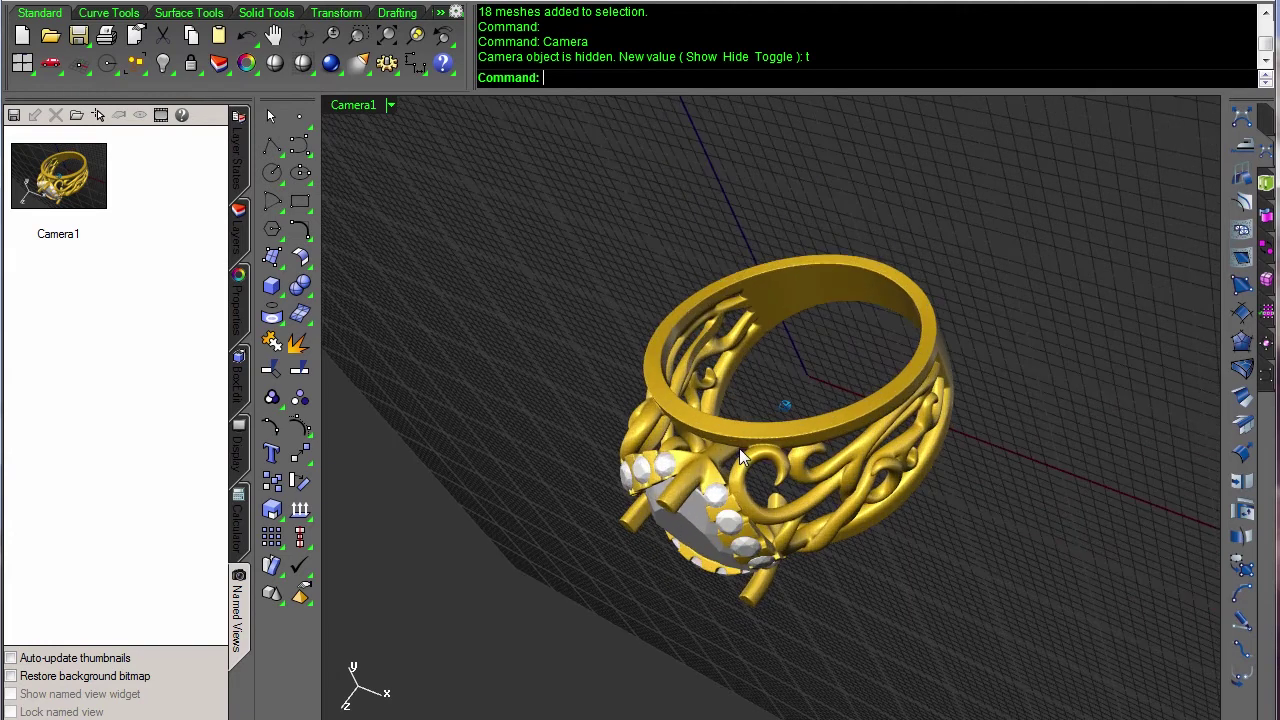
{"action": "double_click", "coordinate": [348, 106]}
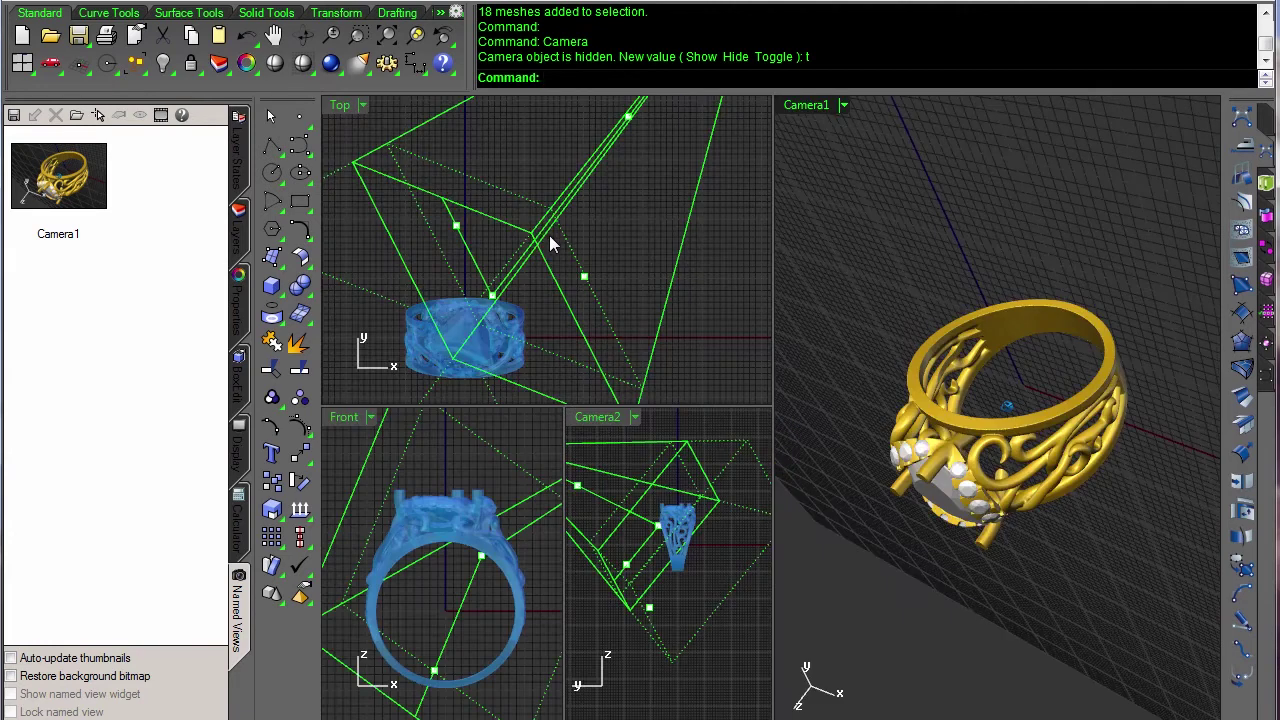
{"action": "scroll", "coordinate": [560, 260], "scroll_direction": "down", "scroll_amount": 3}
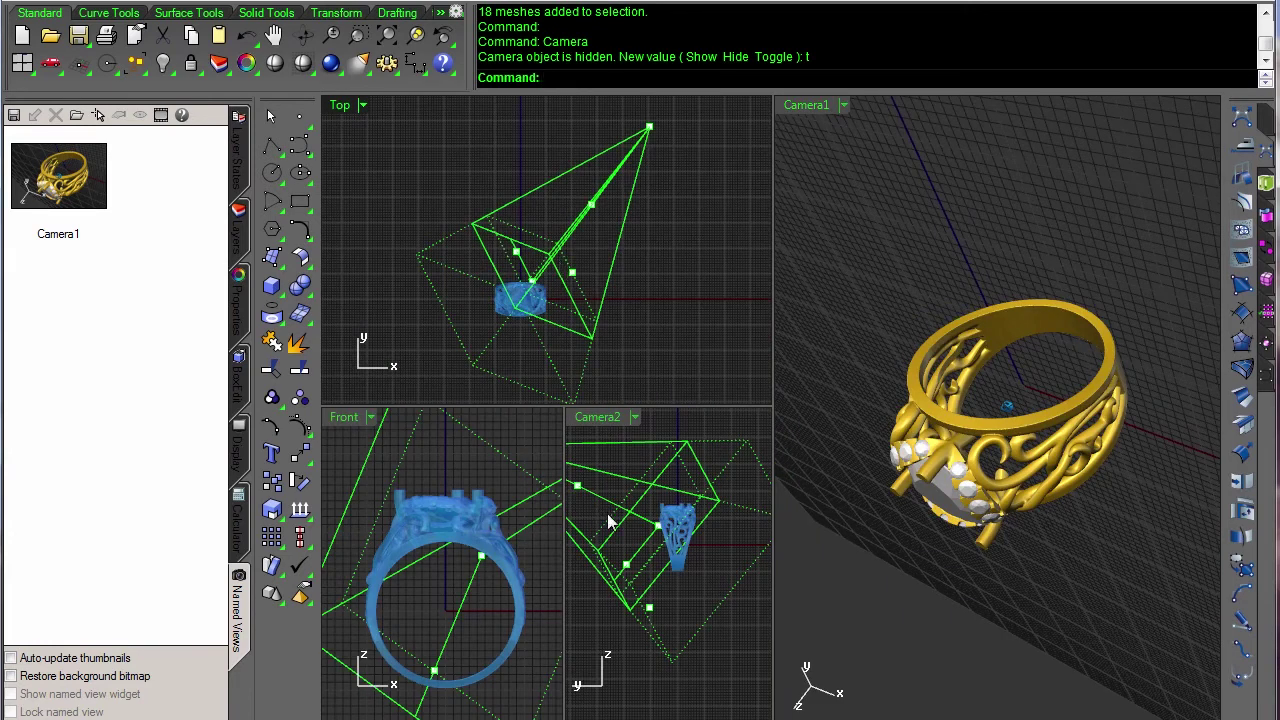
{"action": "right_click_drag", "start_coordinate": [607, 515], "coordinate": [673, 572]}
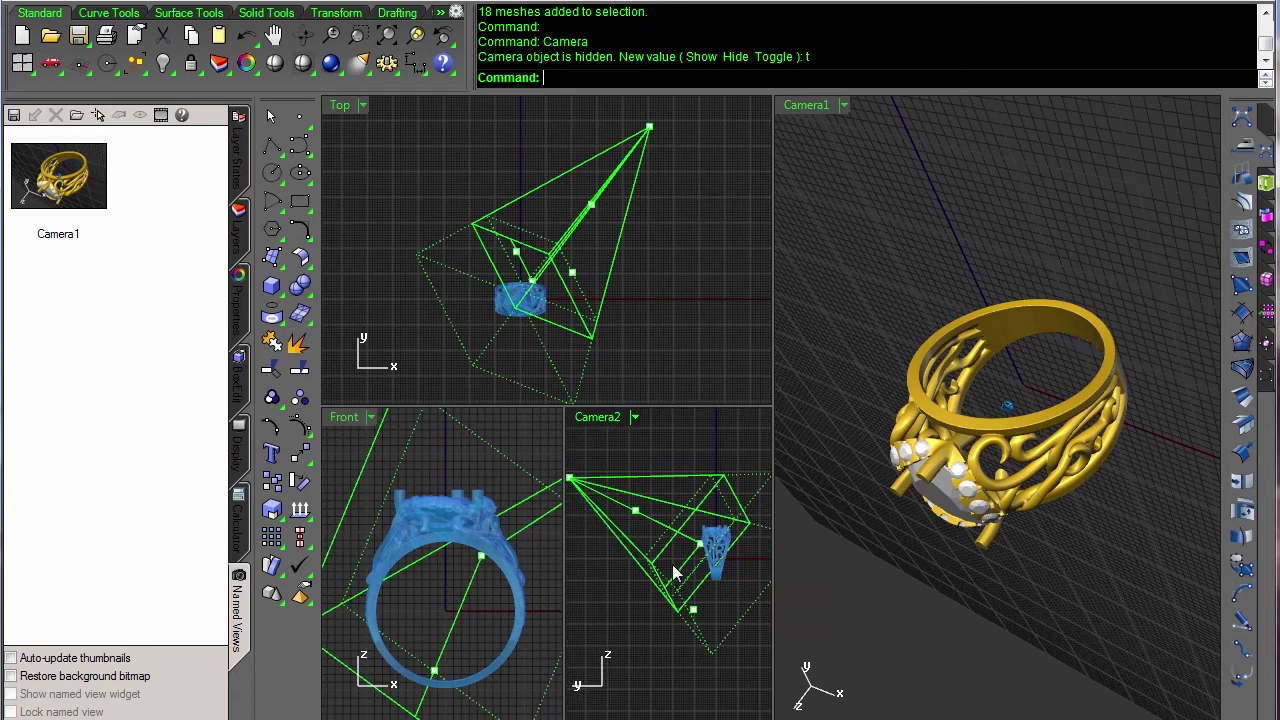
Move the camera's location point nearer to the ring and back out in the Top viewport.
{"action": "left_click", "coordinate": [646, 127]}
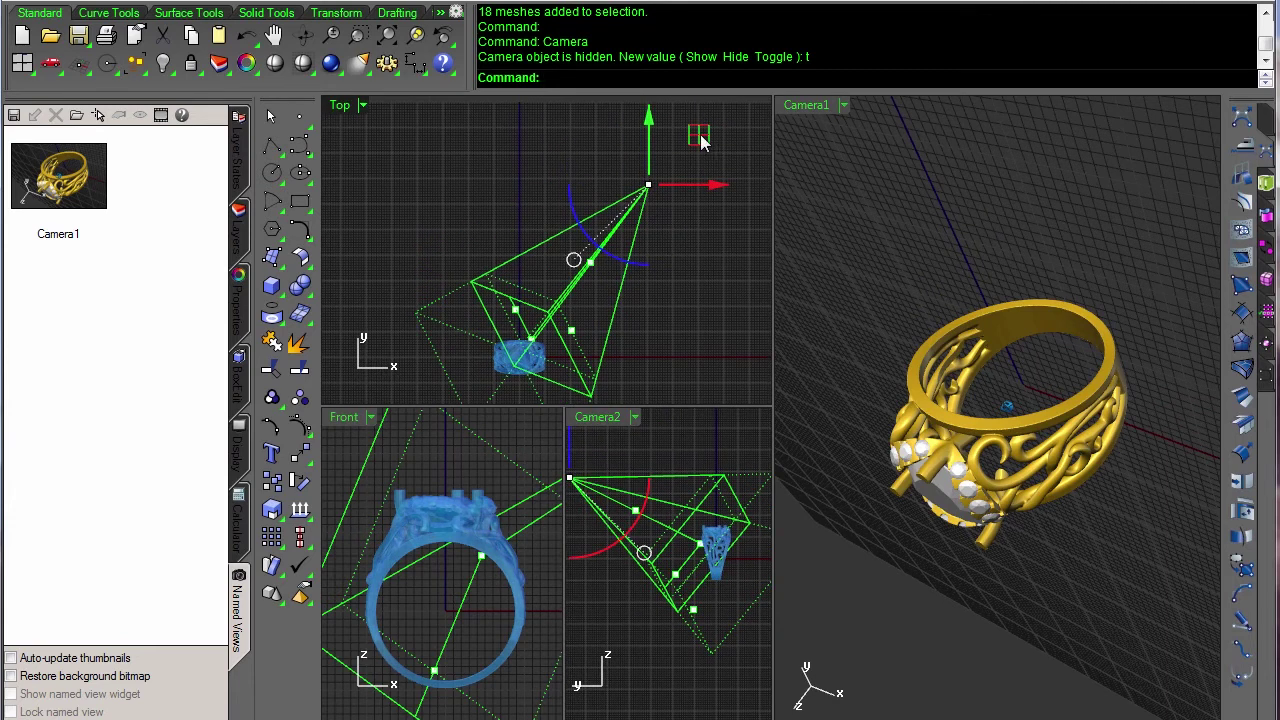
{"action": "left_click_drag", "start_coordinate": [703, 145], "coordinate": [637, 216]}
{"action": "right_click_drag", "start_coordinate": [639, 339], "coordinate": [645, 294]}
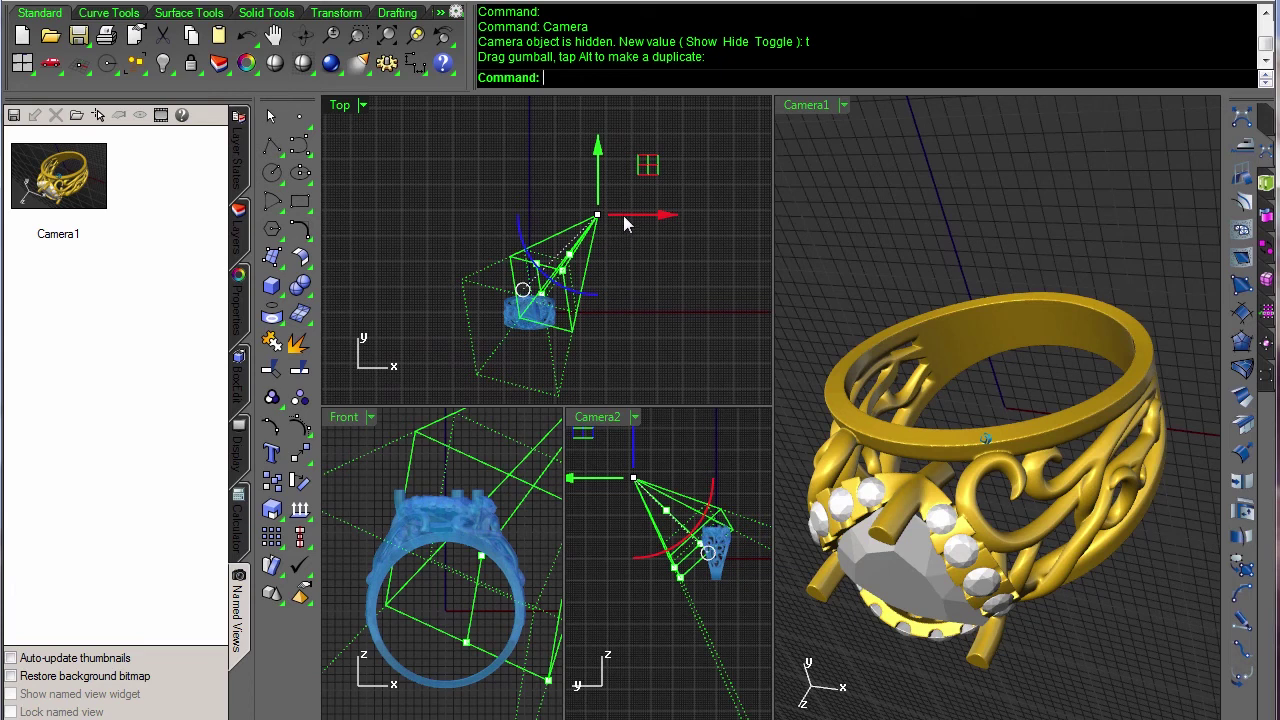
{"action": "left_click_drag", "start_coordinate": [647, 164], "coordinate": [690, 125]}
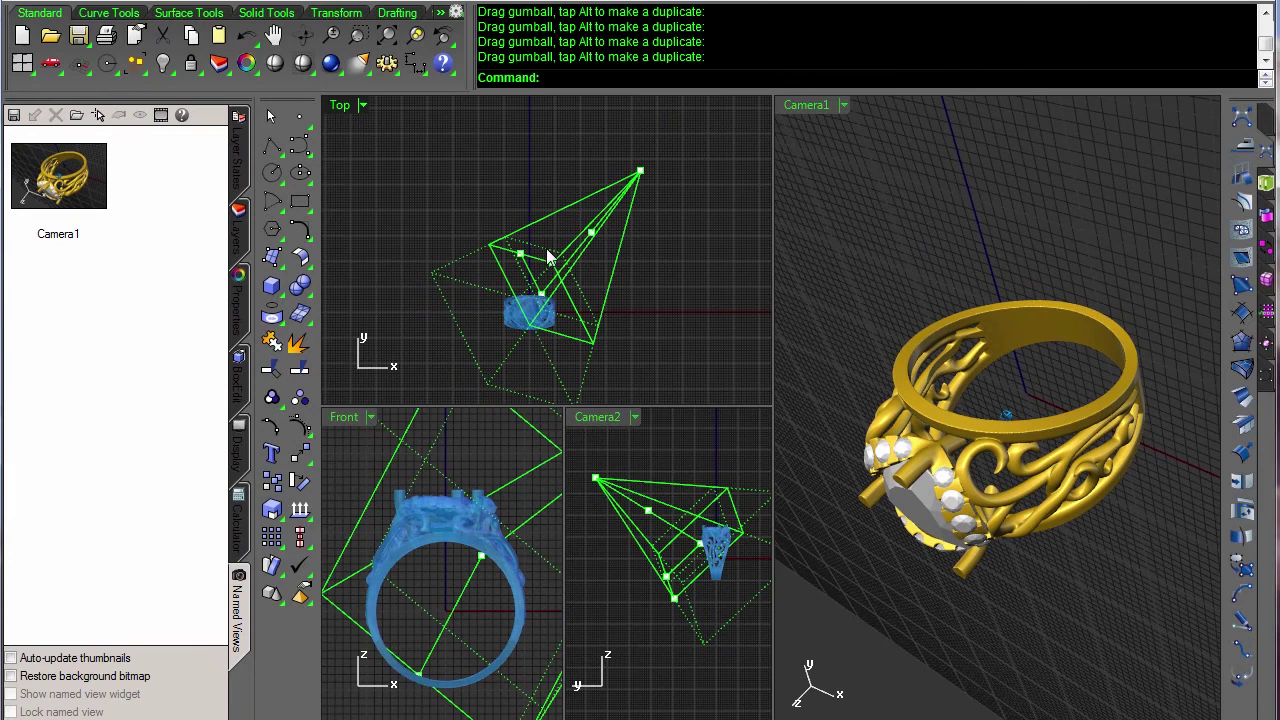
Narrow the camera's field of view slightly with the frustum corner point in the Top viewport.
{"action": "left_click", "coordinate": [553, 263]}
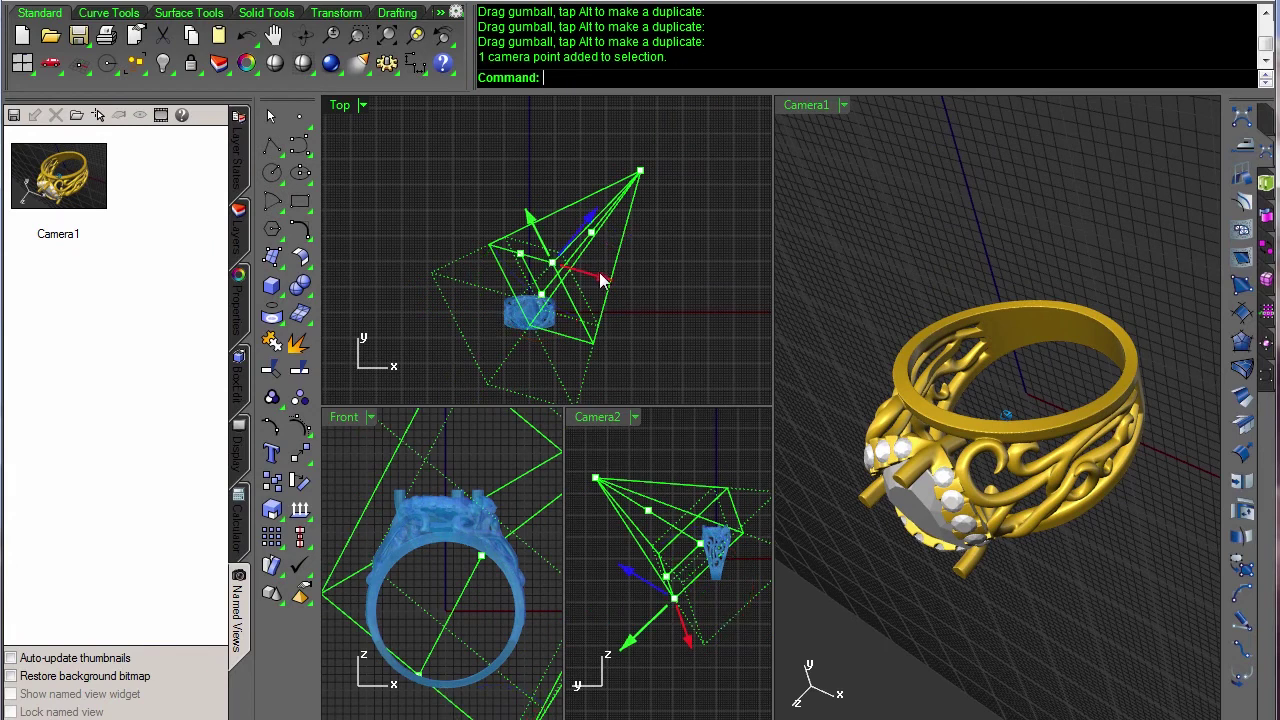
{"action": "left_click_drag", "start_coordinate": [601, 281], "coordinate": [572, 286]}
{"action": "left_click", "coordinate": [657, 340]}
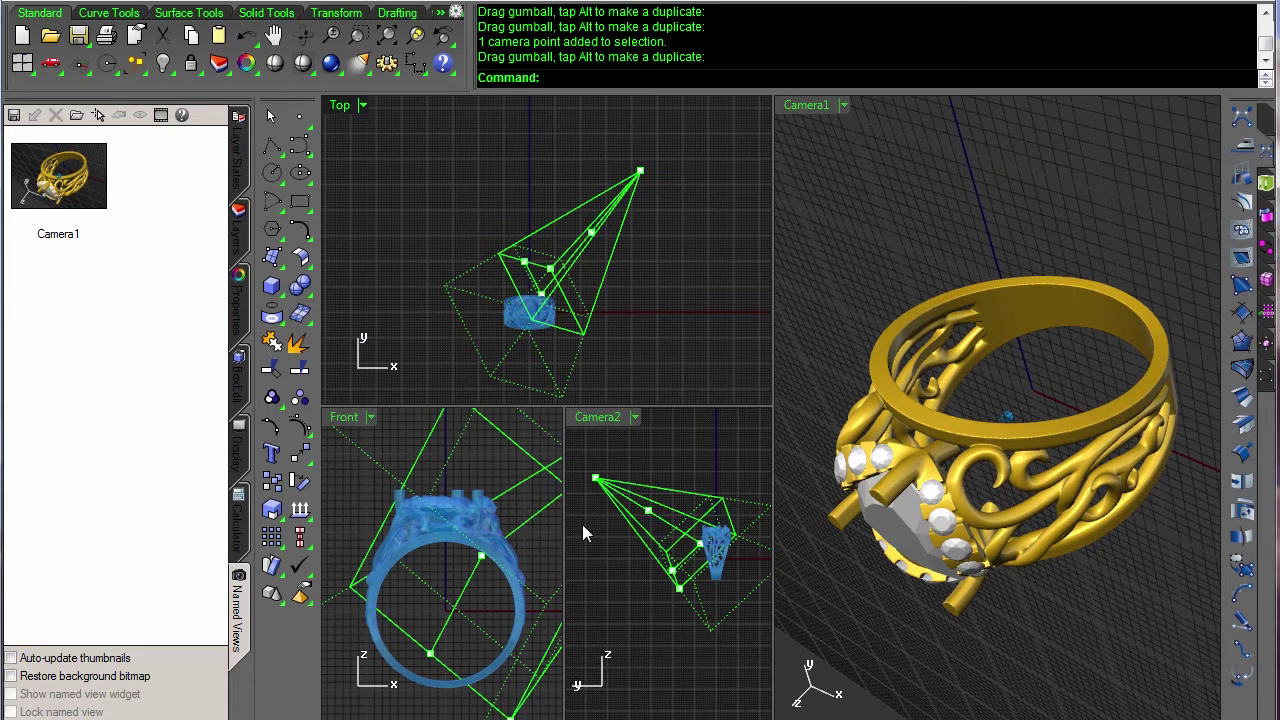
Reposition the camera's target point near the ring's head using the side, Front and Top viewports.
{"action": "left_click_drag", "start_coordinate": [673, 510], "coordinate": [704, 566]}
{"action": "scroll", "coordinate": [712, 500], "scroll_direction": "up", "scroll_amount": 2}
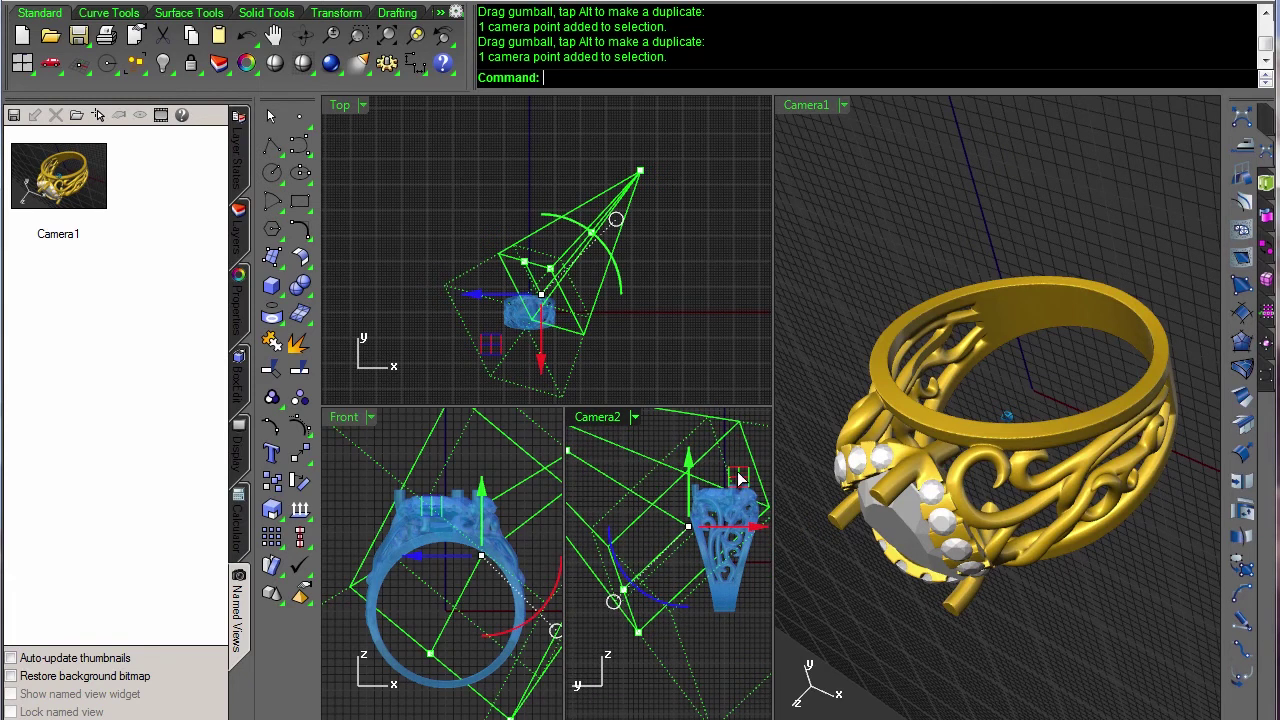
{"action": "mouse_move", "coordinate": [740, 480]}
{"action": "left_mouse_down"}
{"action": "mouse_move", "coordinate": [737, 466]}
{"action": "mouse_move", "coordinate": [750, 472]}
{"action": "left_mouse_up"}
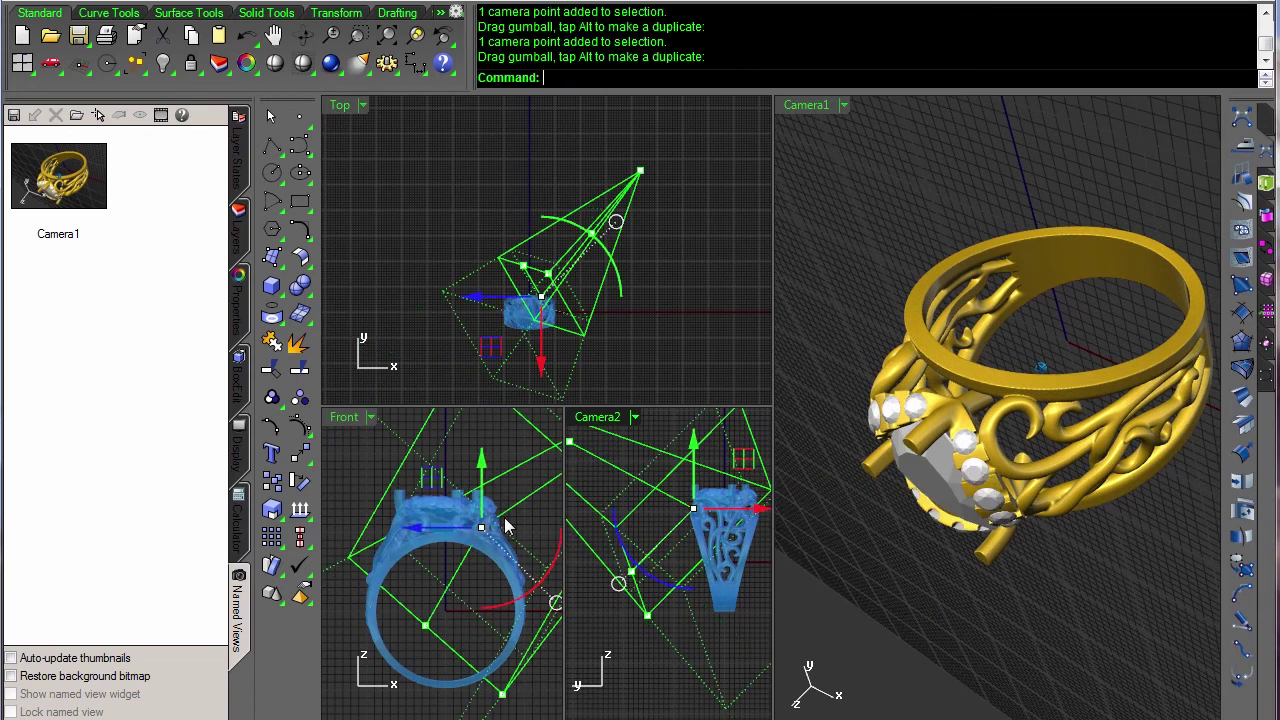
{"action": "left_click_drag", "start_coordinate": [437, 481], "coordinate": [447, 478]}
{"action": "scroll", "coordinate": [530, 289], "scroll_direction": "up", "scroll_amount": 5}
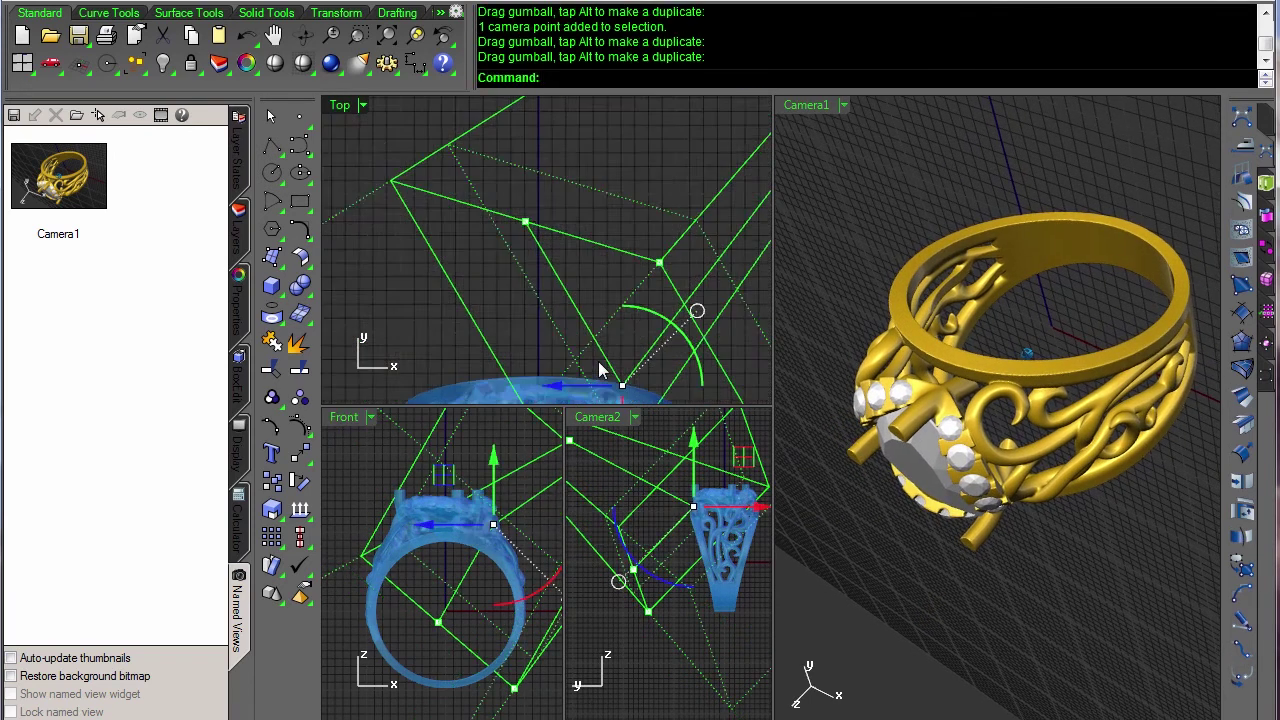
{"action": "right_click_drag", "start_coordinate": [600, 370], "coordinate": [457, 214]}
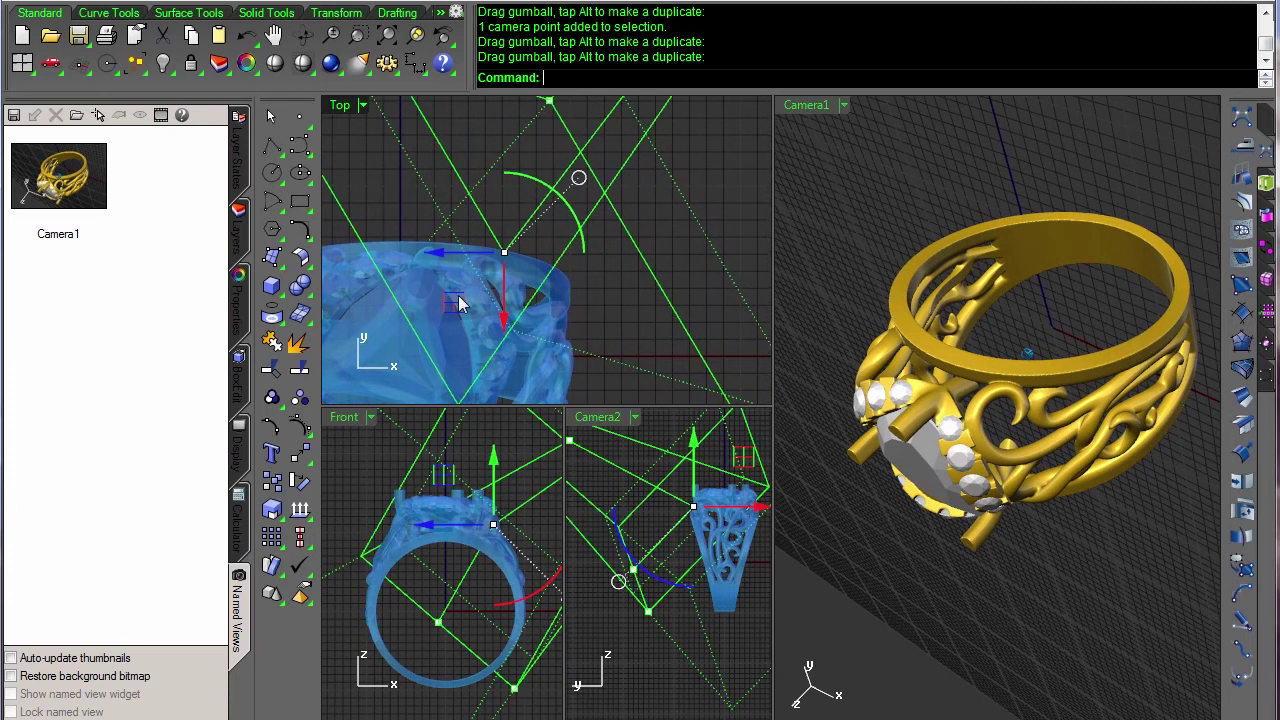
{"action": "left_click_drag", "start_coordinate": [460, 305], "coordinate": [465, 313]}
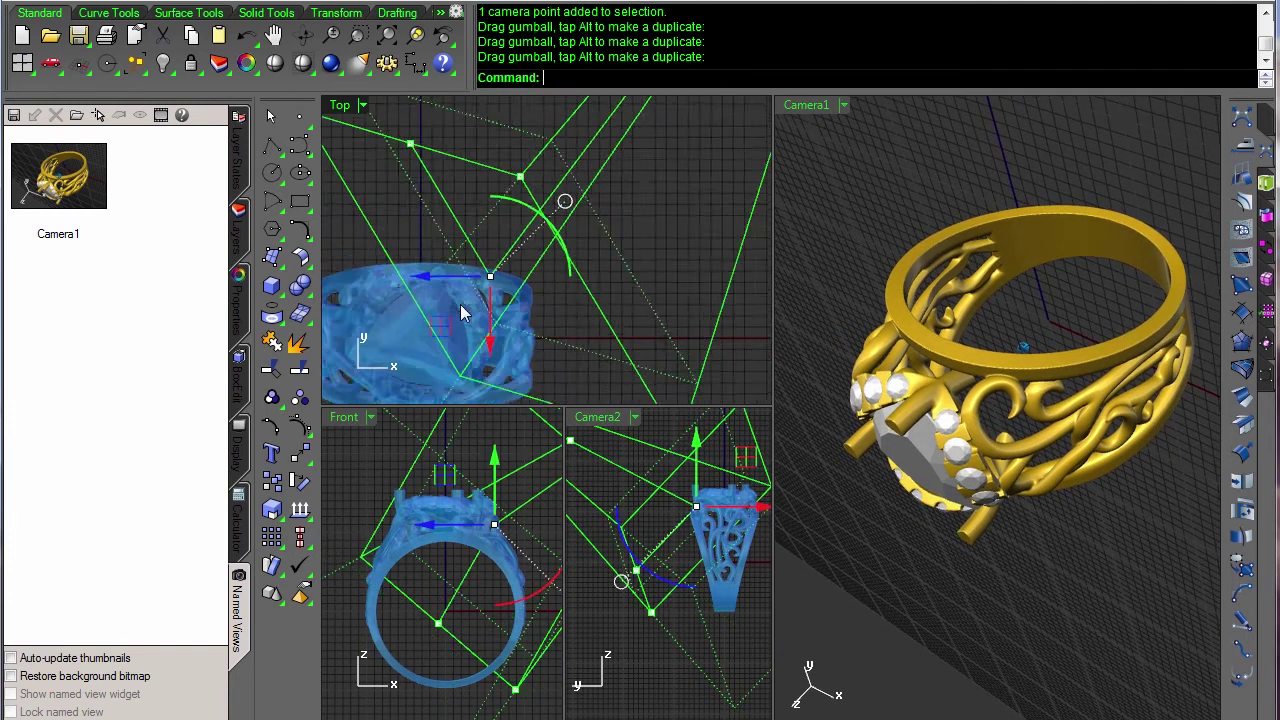
{"action": "scroll", "coordinate": [640, 160], "scroll_direction": "down", "scroll_amount": 3}
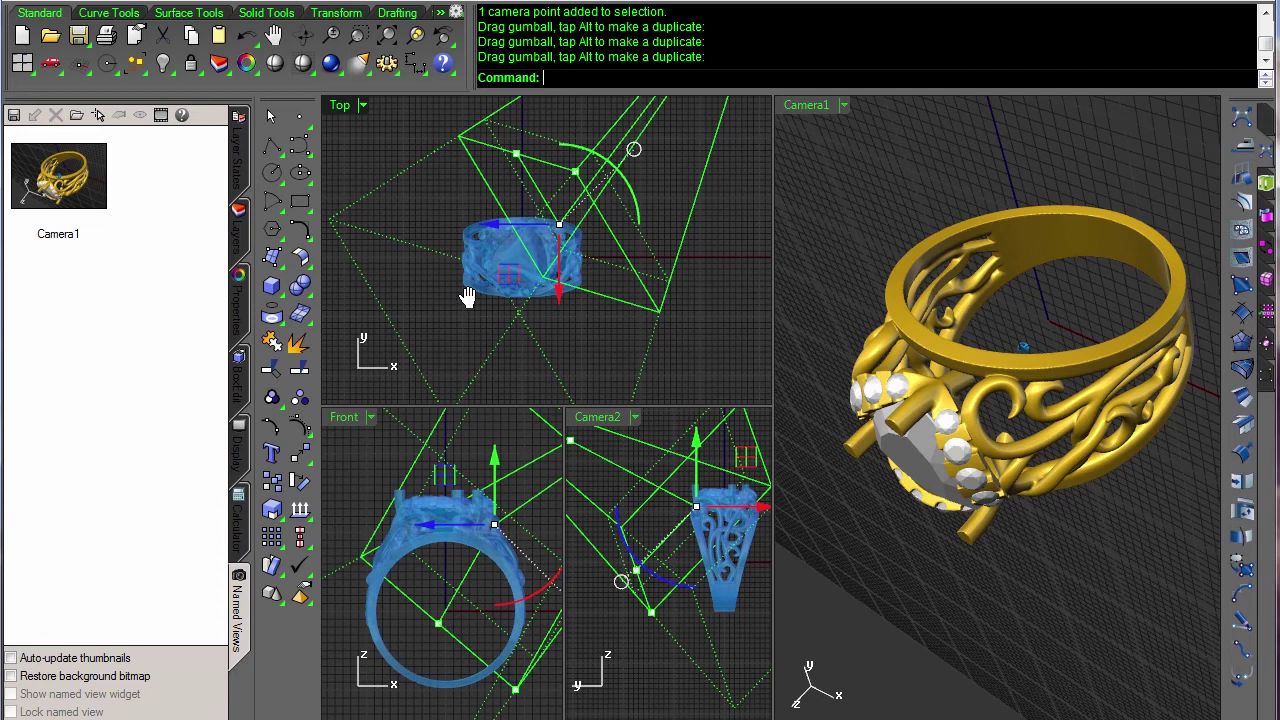
{"action": "right_click_drag", "start_coordinate": [463, 294], "coordinate": [454, 311]}
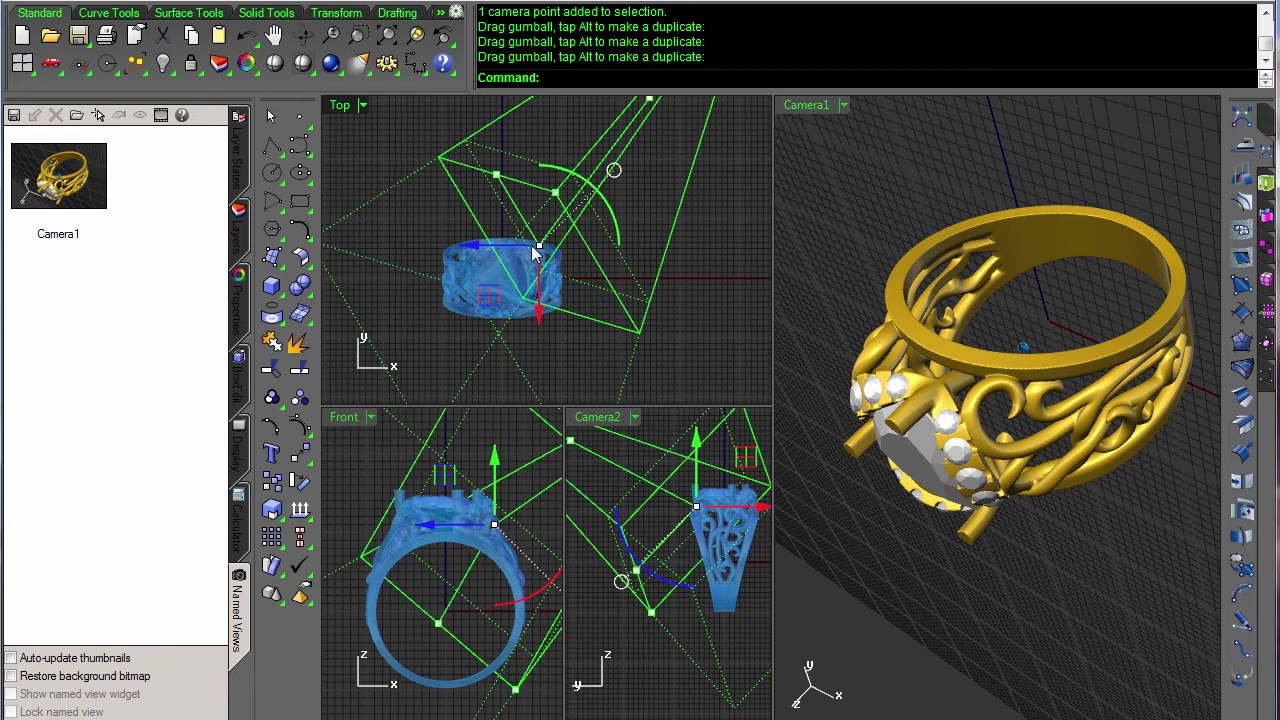
Maximize the Camera1 viewport, set it to the world Perspective view, and frame the whole ring with nothing selected.
{"action": "double_click", "coordinate": [813, 106]}
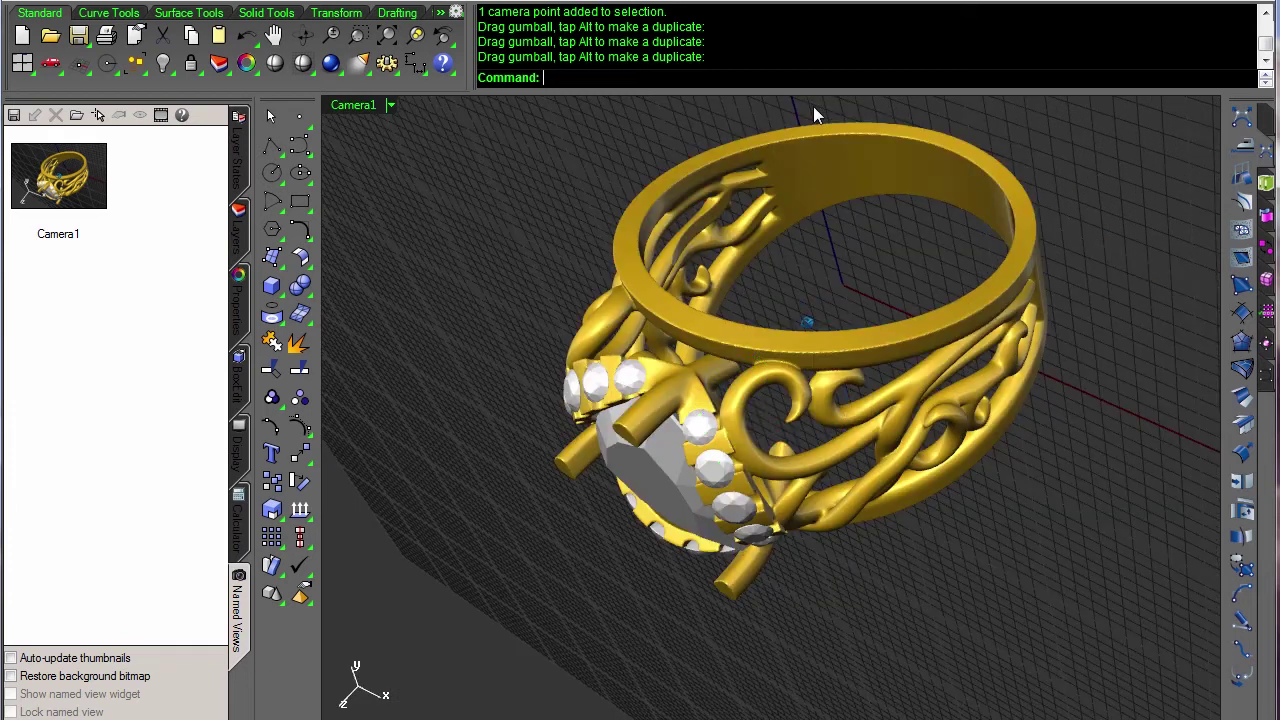
{"action": "left_click", "coordinate": [390, 105]}
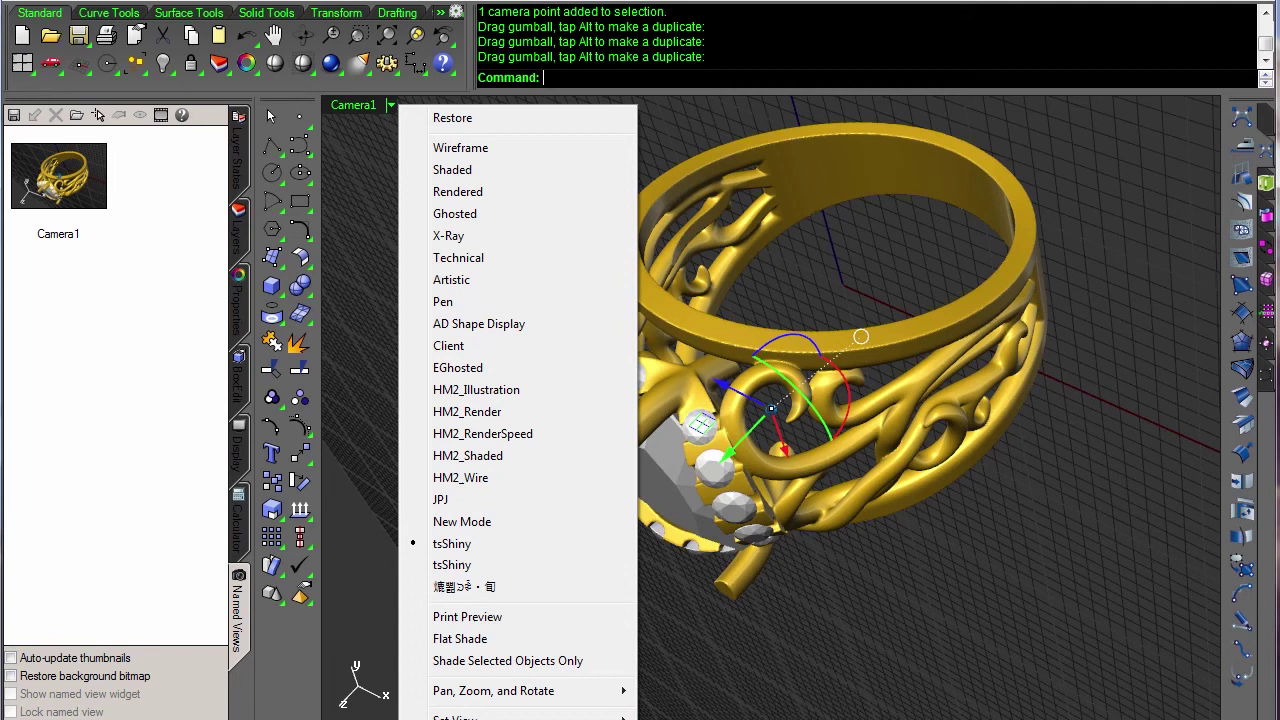
{"action": "mouse_move", "coordinate": [455, 717]}
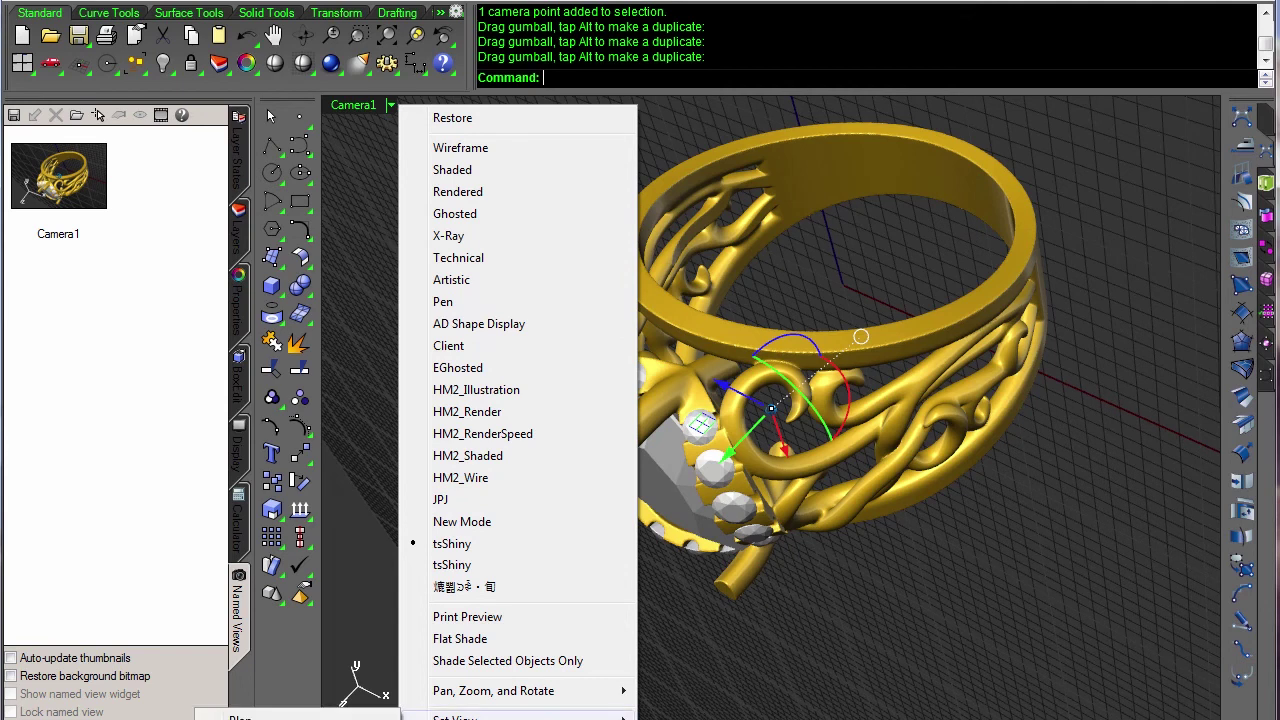
{"action": "left_click", "coordinate": [260, 719]}
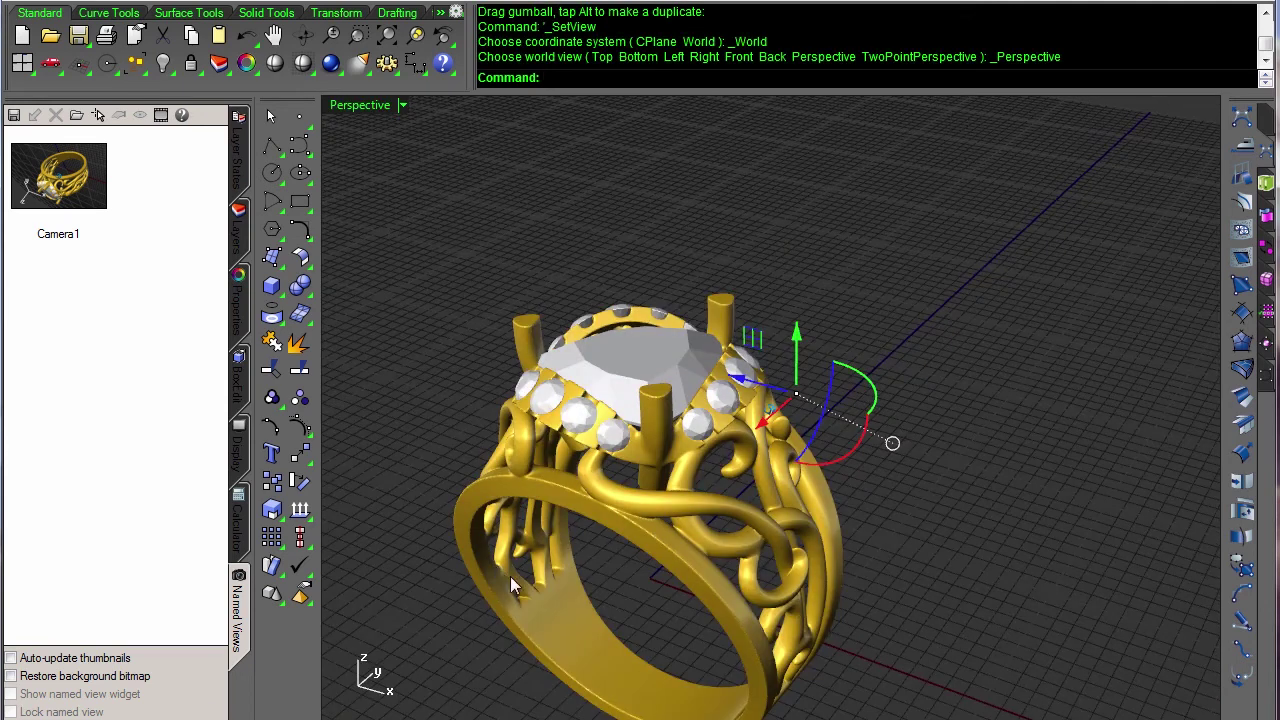
{"action": "right_click_drag", "start_coordinate": [510, 578], "coordinate": [666, 448]}
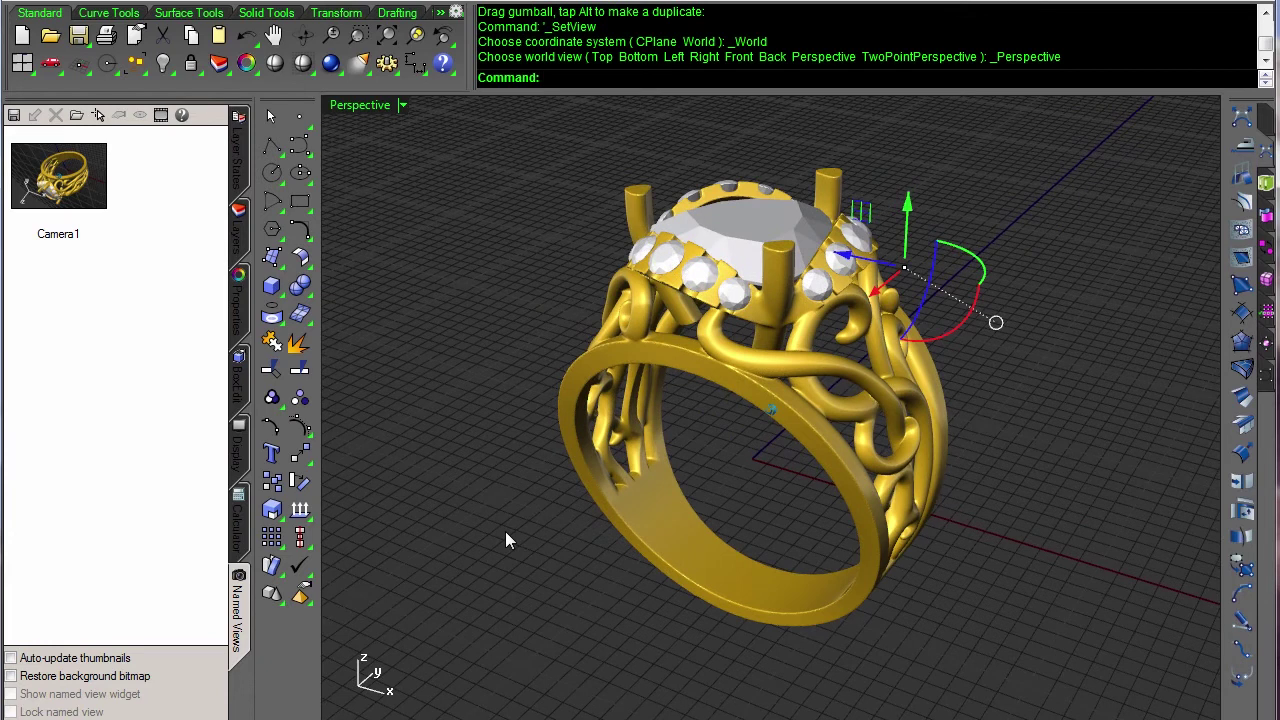
{"action": "left_click", "coordinate": [589, 365]}
{"action": "left_click", "coordinate": [531, 537]}
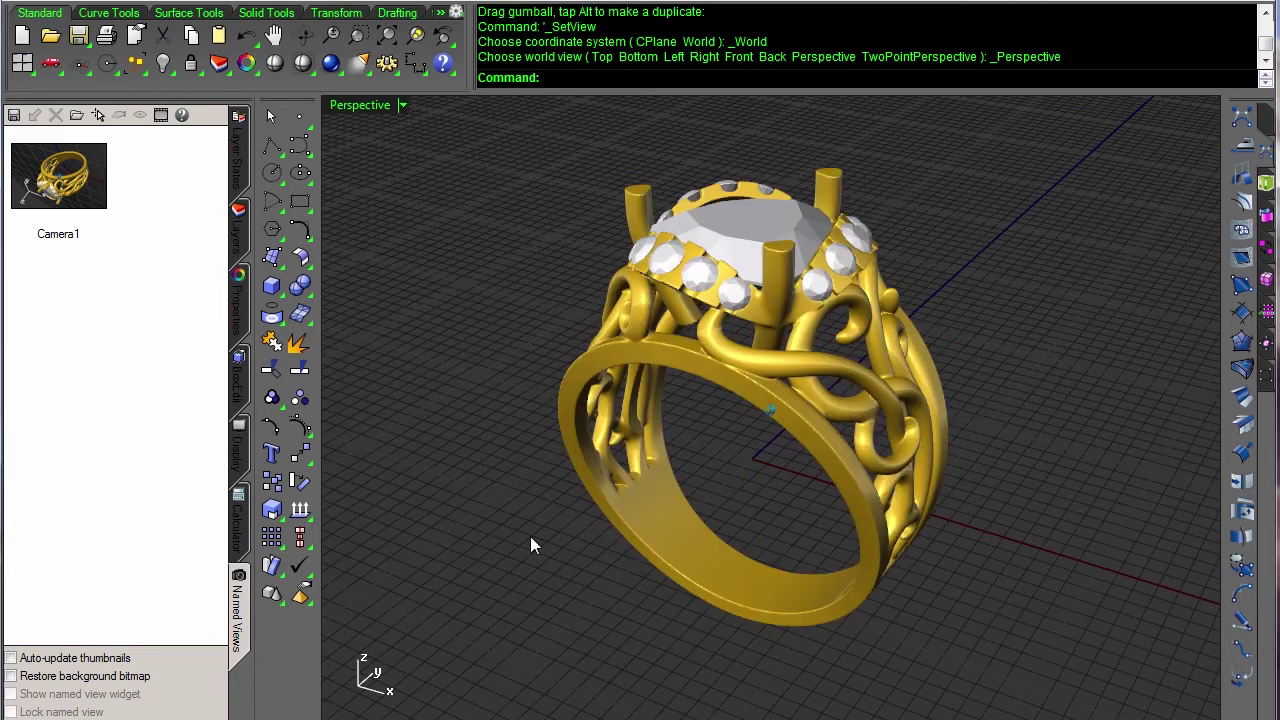
{"action": "right_click_drag", "start_coordinate": [530, 536], "coordinate": [573, 533], "text": "shift"}
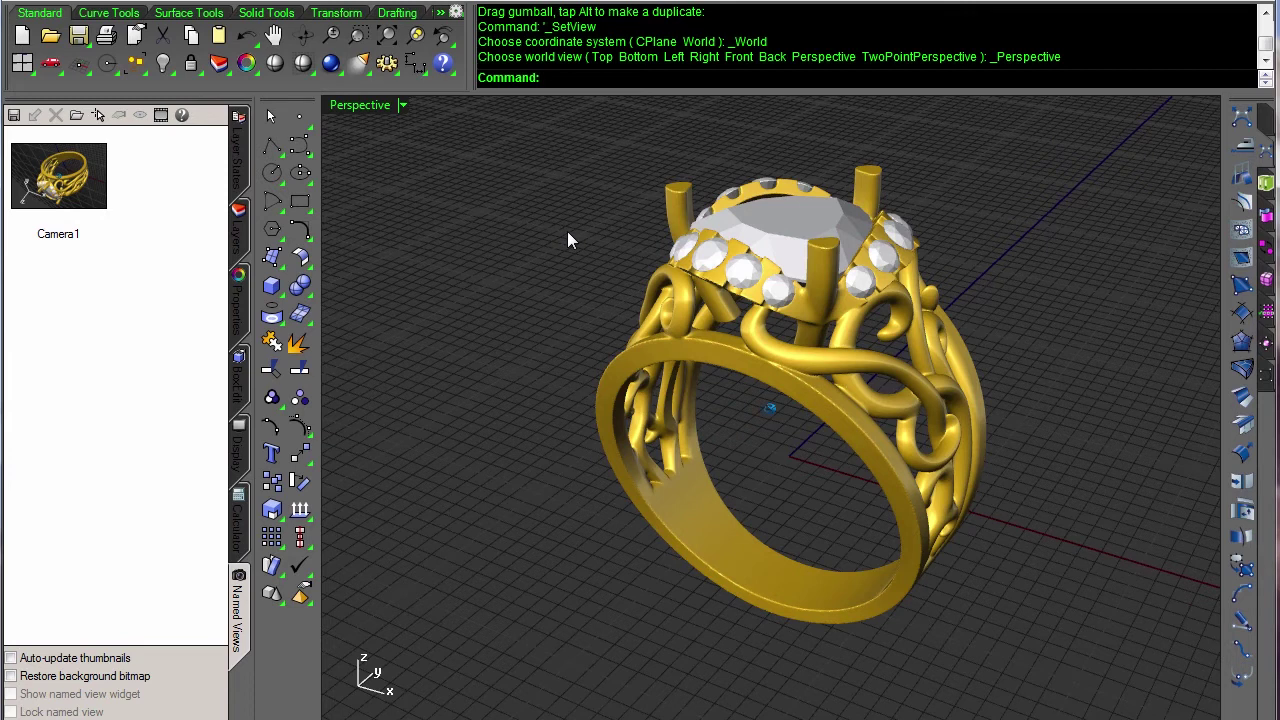
Rotate the ring's metal body 90 degrees about the origin (0) with the Rotate command.
{"action": "type", "text": "Rotate"}
{"action": "key", "text": "Return"}
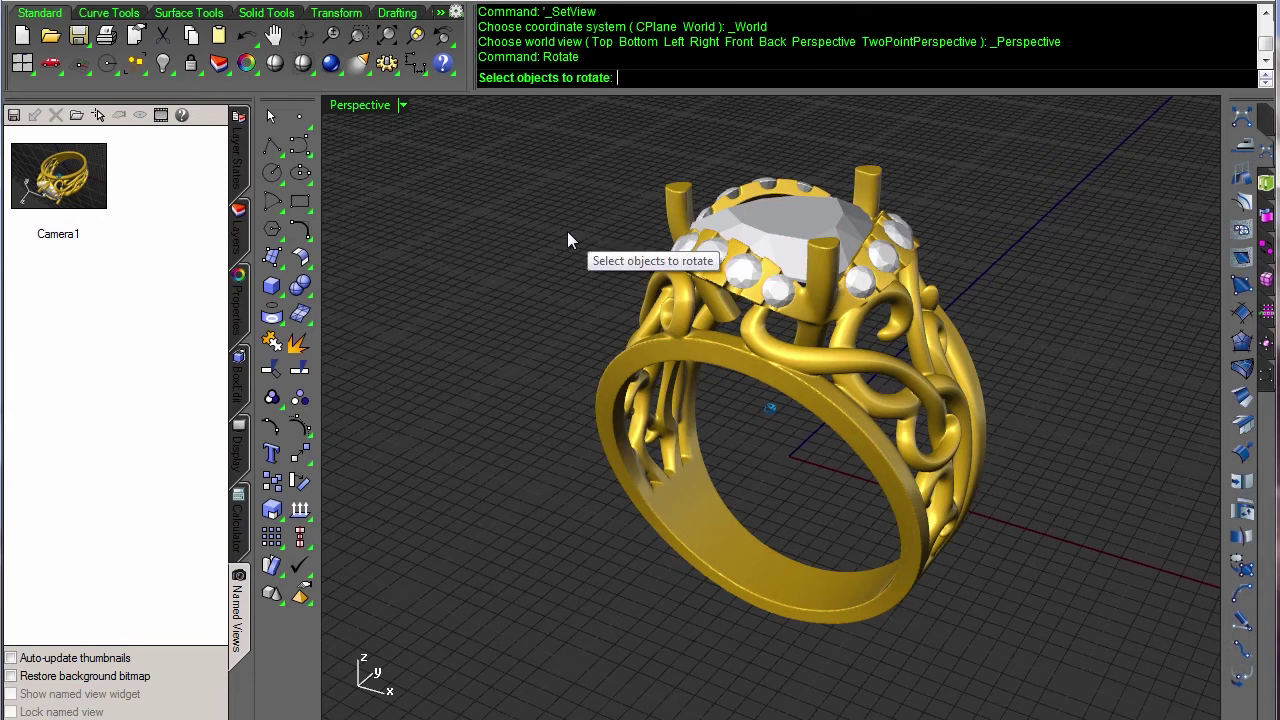
{"action": "left_click", "coordinate": [651, 372]}
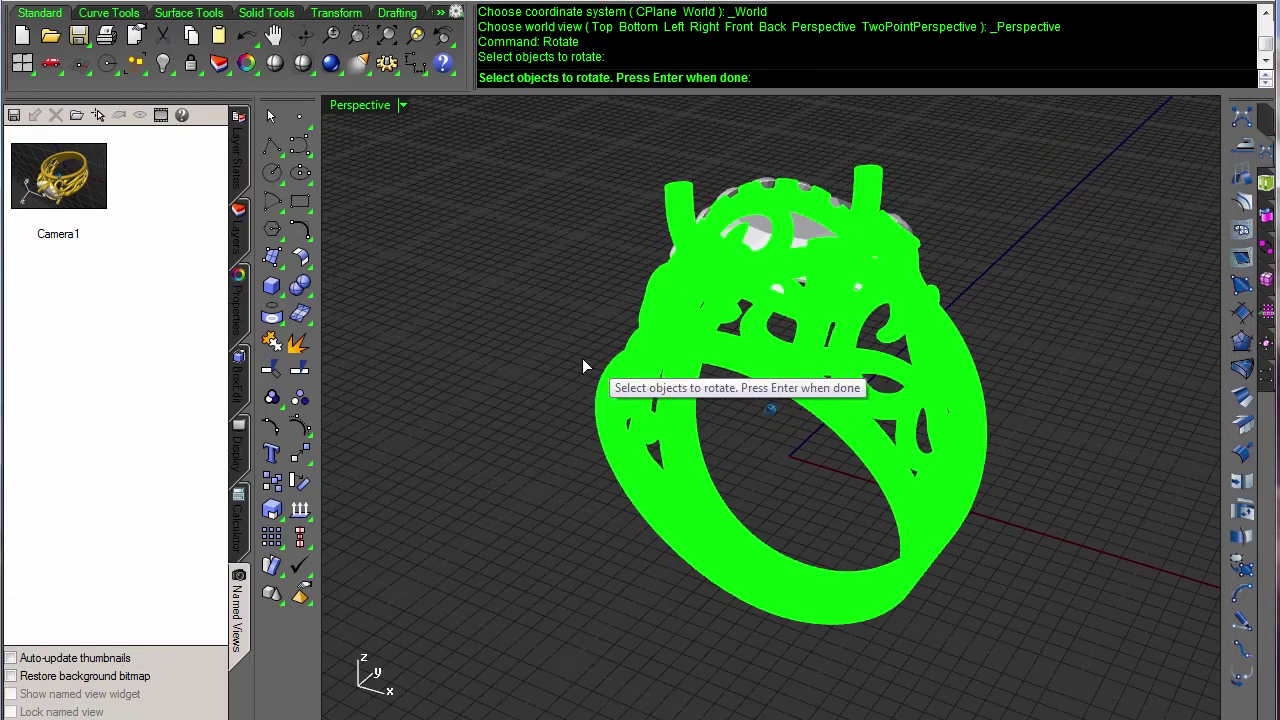
{"action": "key", "text": "Return"}
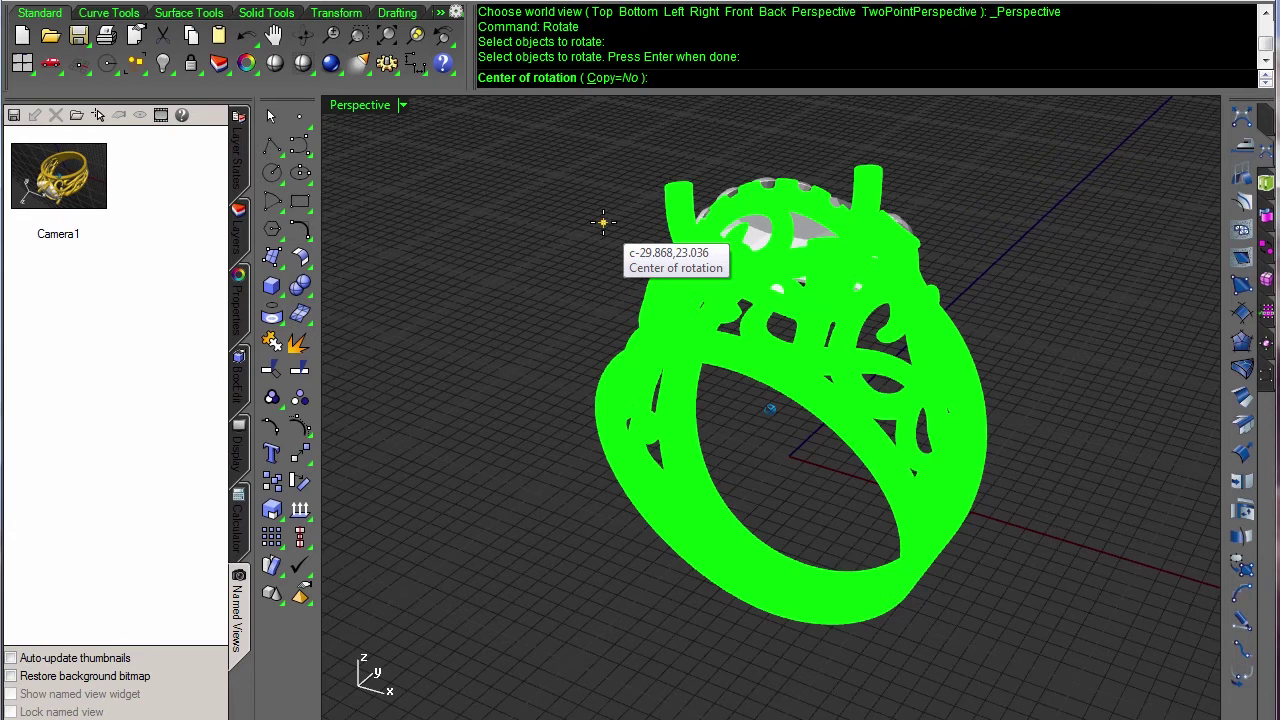
{"action": "type", "text": "0"}
{"action": "key", "text": "Return"}
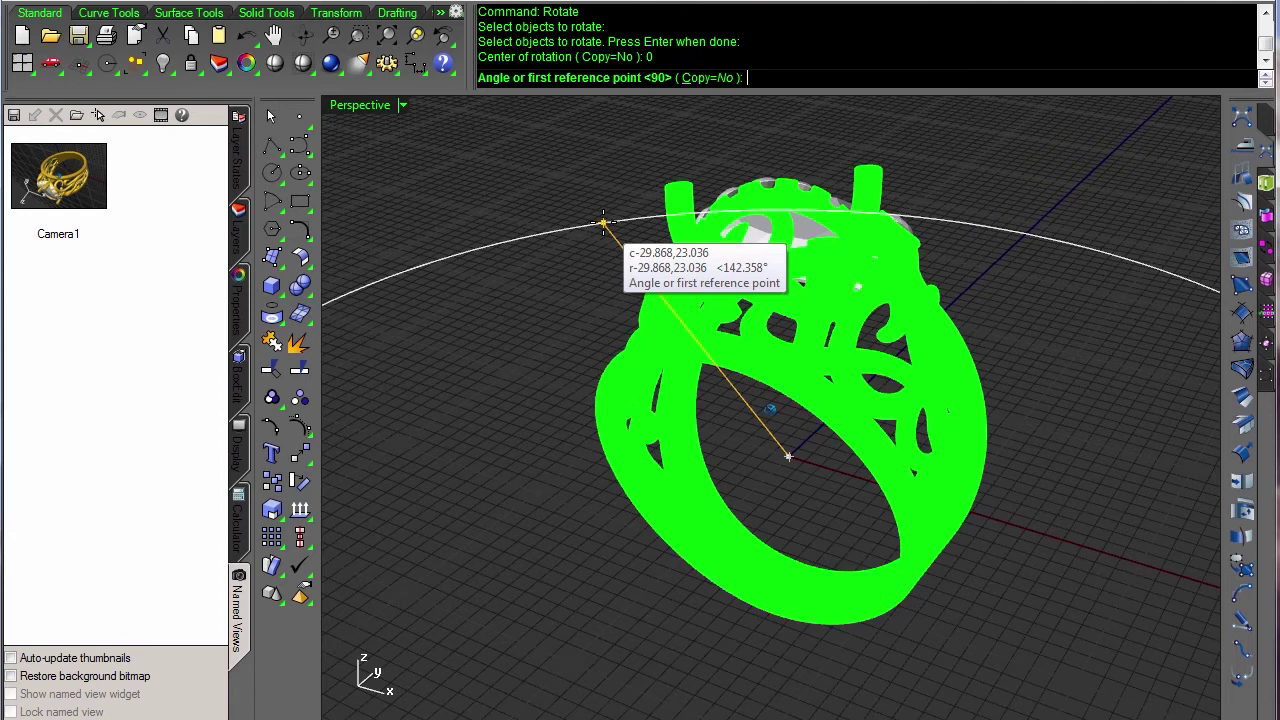
{"action": "type", "text": "90"}
{"action": "key", "text": "Return"}
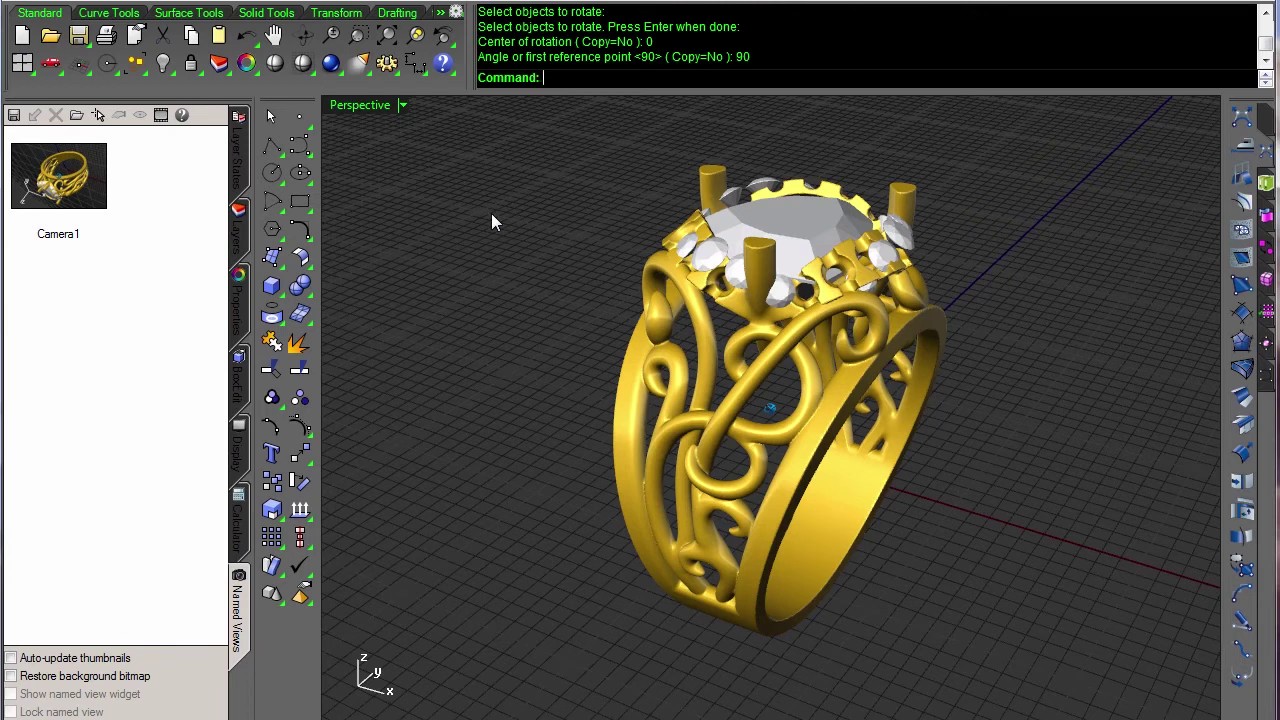
{"action": "type", "text": "_"}
{"action": "type", "text": "Rotate"}
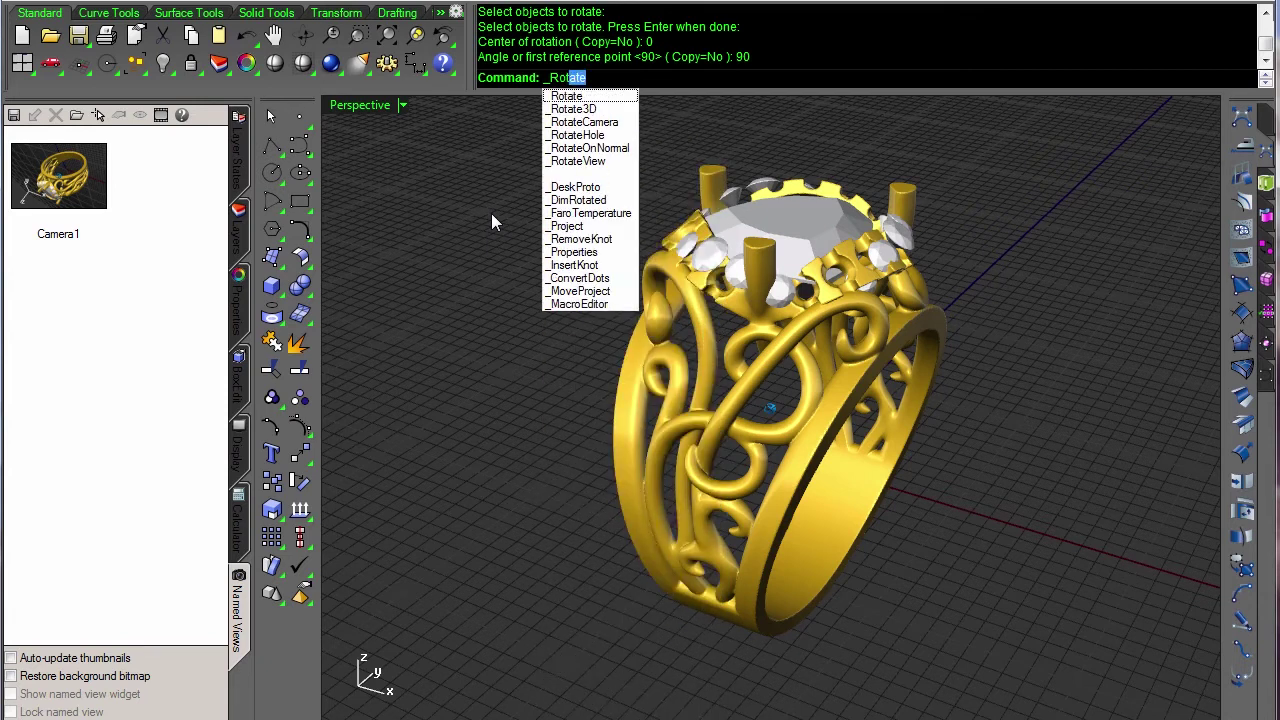
{"action": "key", "text": "Return"}
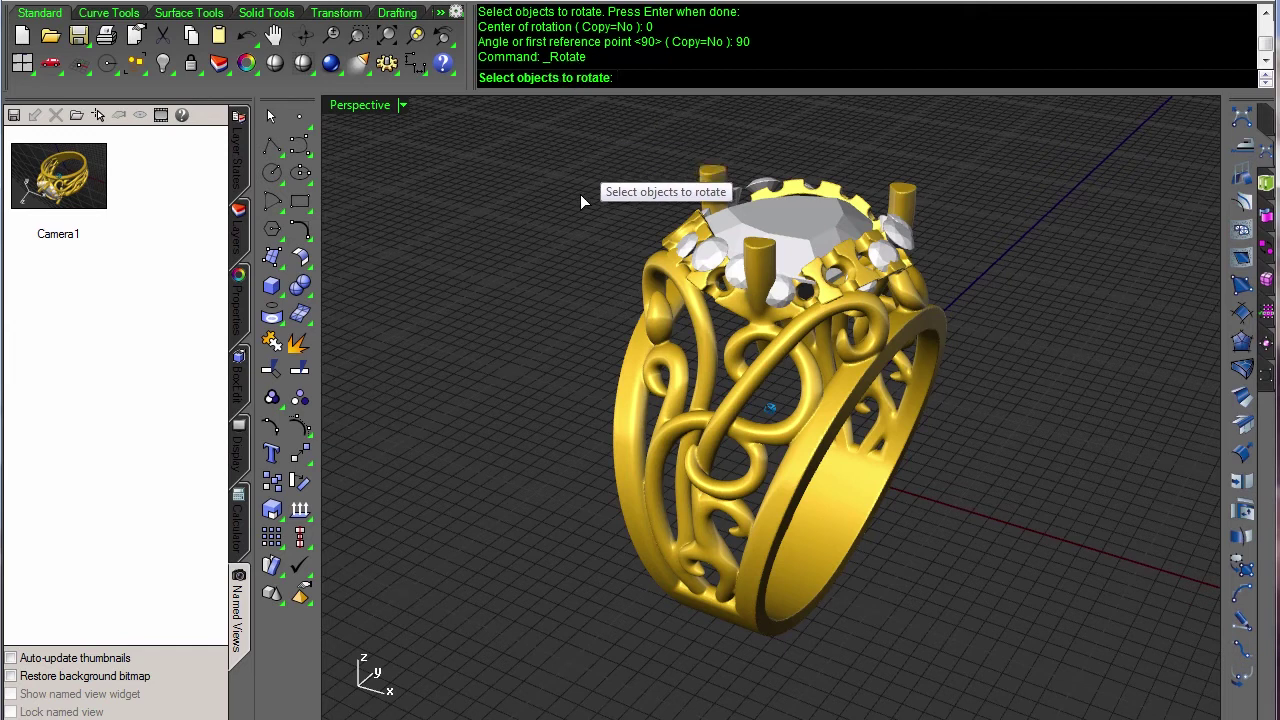
{"action": "key", "text": "Escape"}
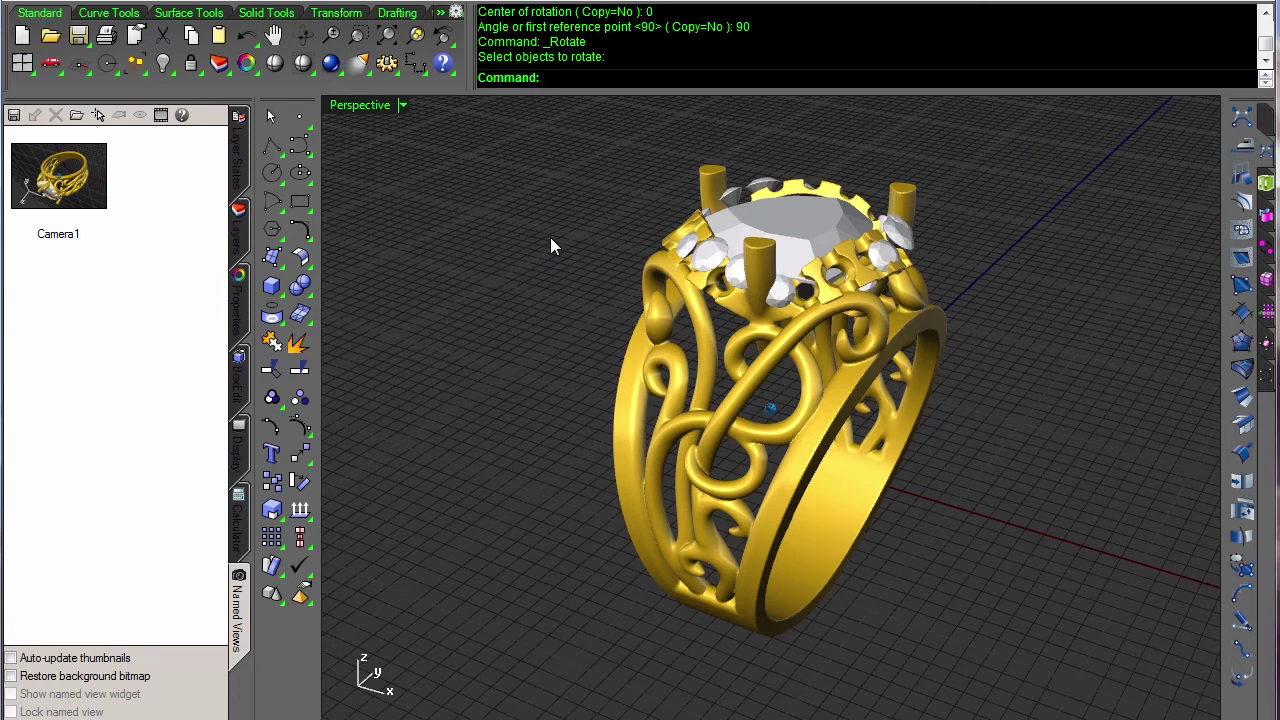
{"action": "type", "text": "ChangeLayer"}
{"action": "key", "text": "Return"}
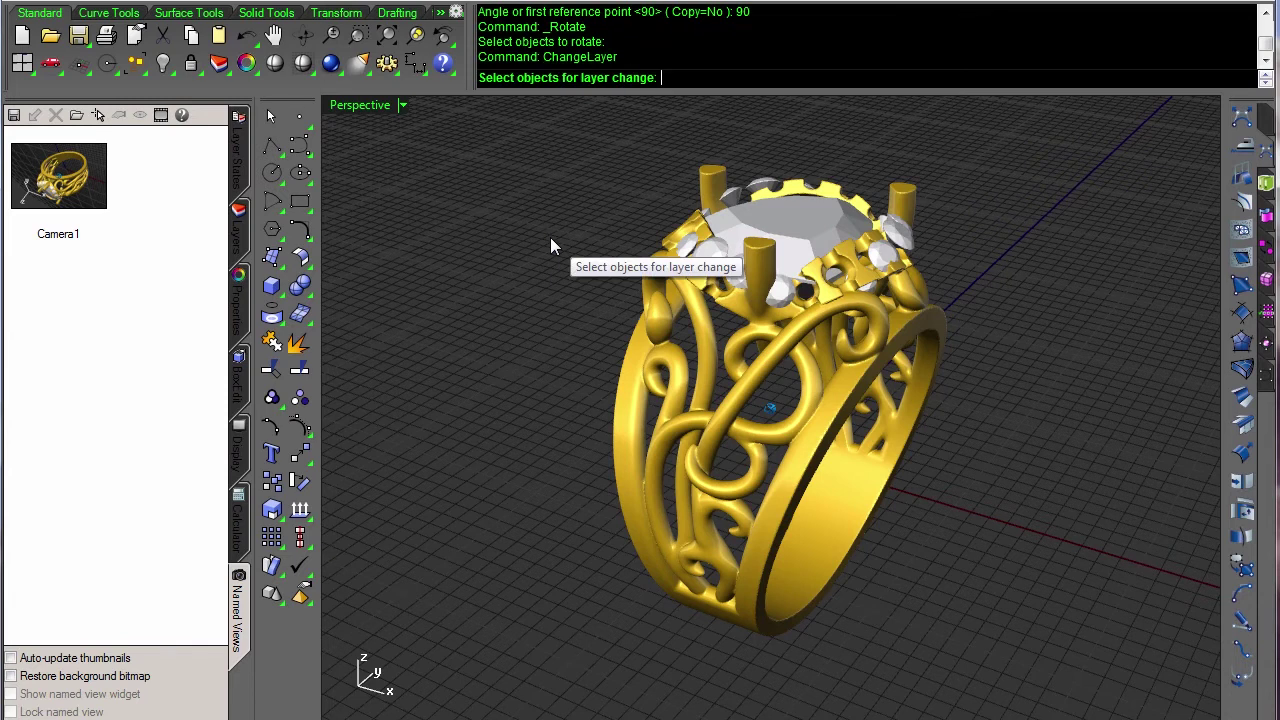
{"action": "left_click", "coordinate": [640, 355]}
{"action": "key", "text": "Return"}
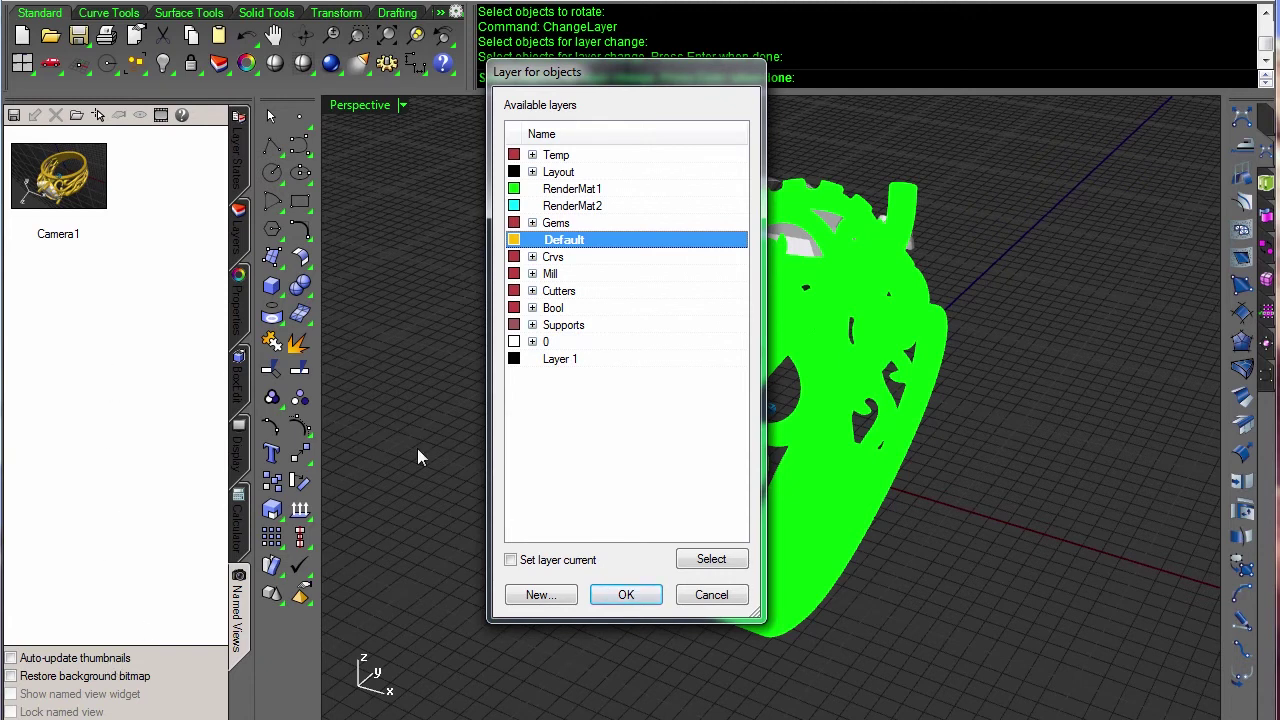
{"action": "left_click", "coordinate": [712, 595]}
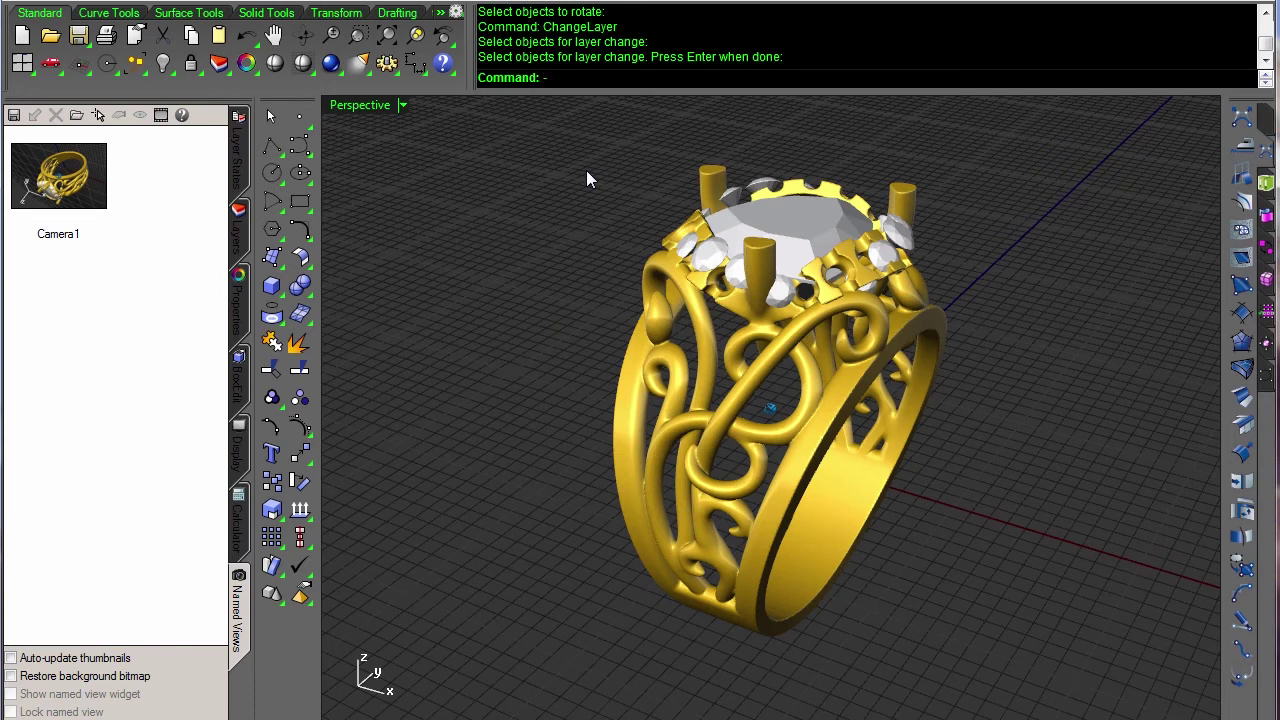
Move the ring's metal body to layer RenderMat1 using the dialog-free -_ChangeLayer command, and show the layer list.
{"action": "type", "text": "_Change"}
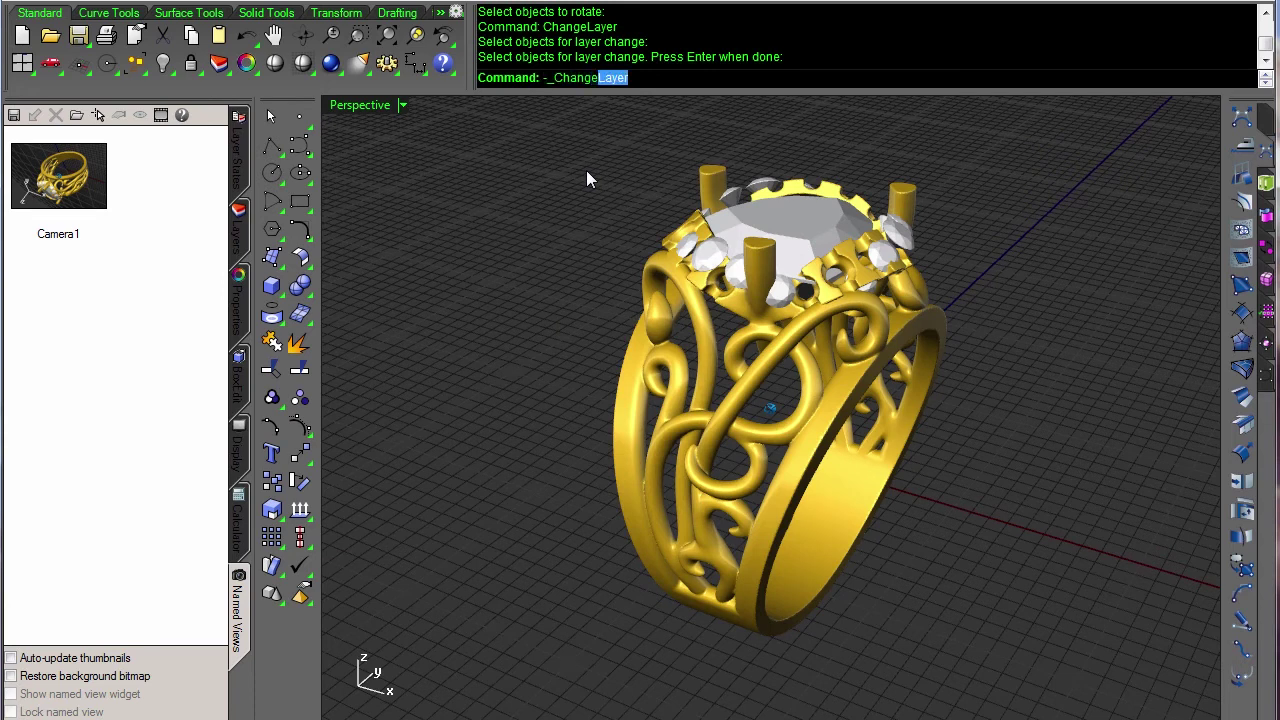
{"action": "key", "text": "Return"}
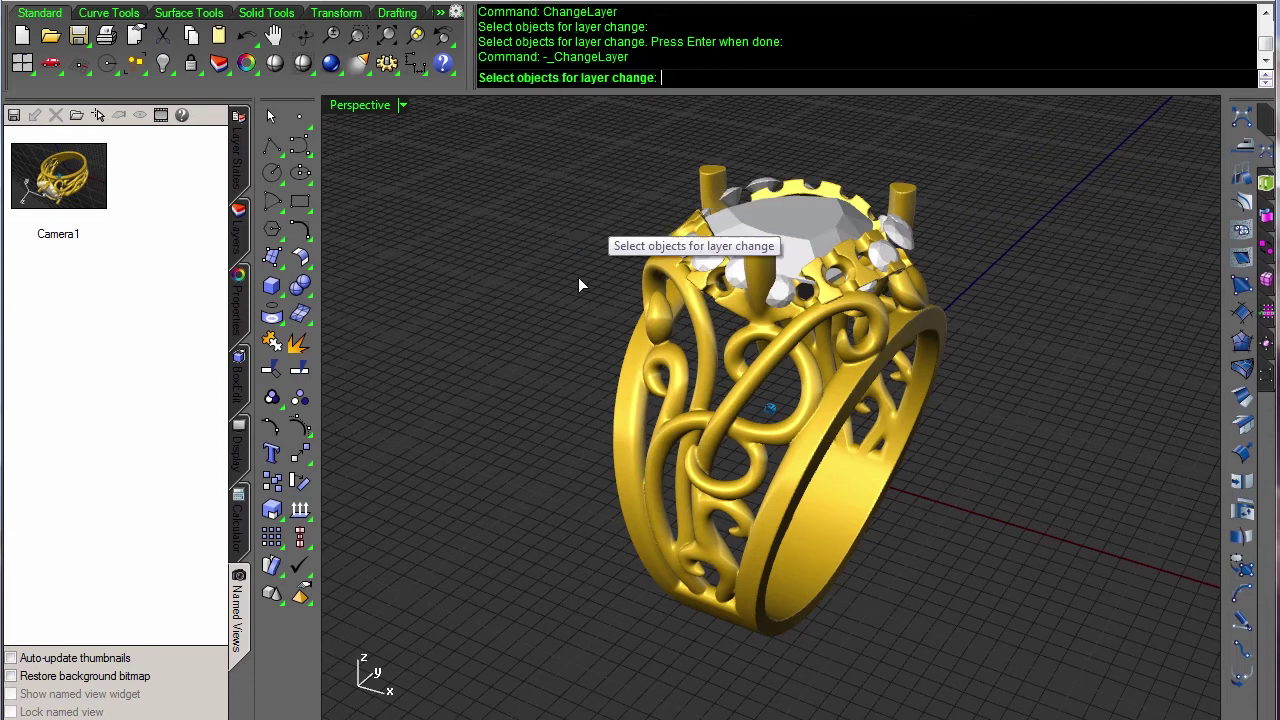
{"action": "left_click", "coordinate": [638, 356]}
{"action": "key", "text": "Return"}
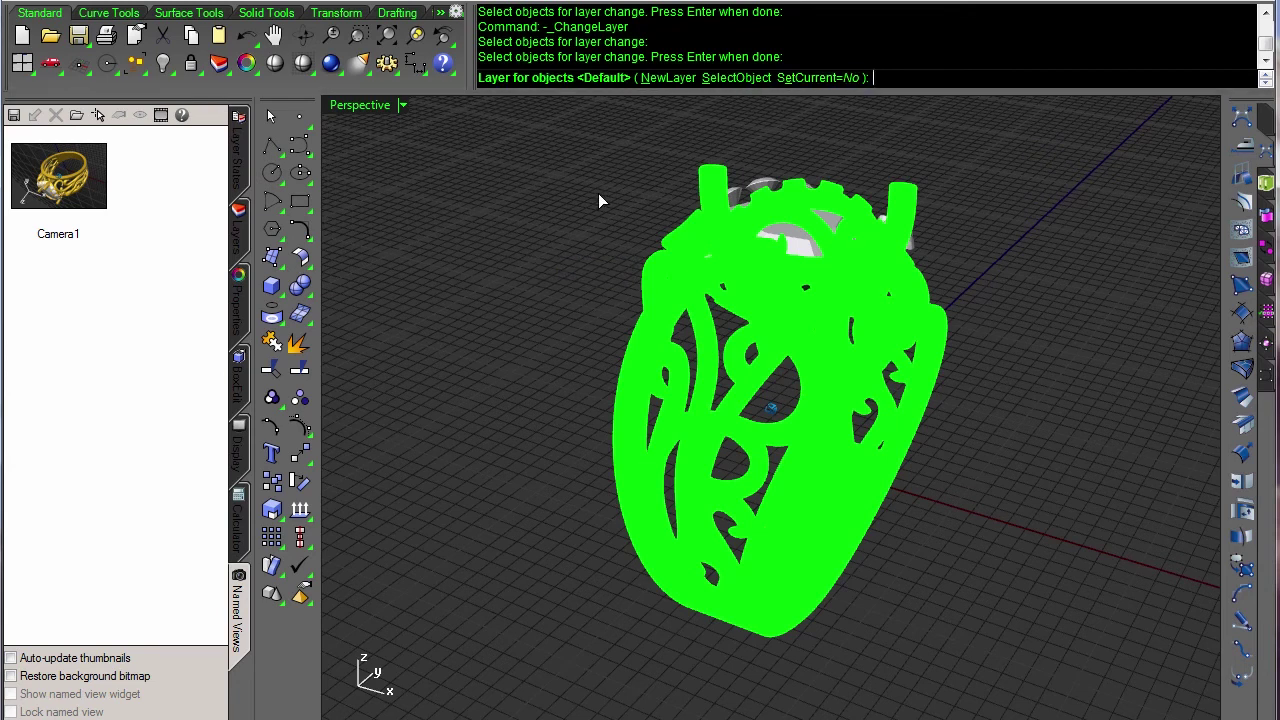
{"action": "type", "text": "RenderMat1"}
{"action": "key", "text": "Return"}
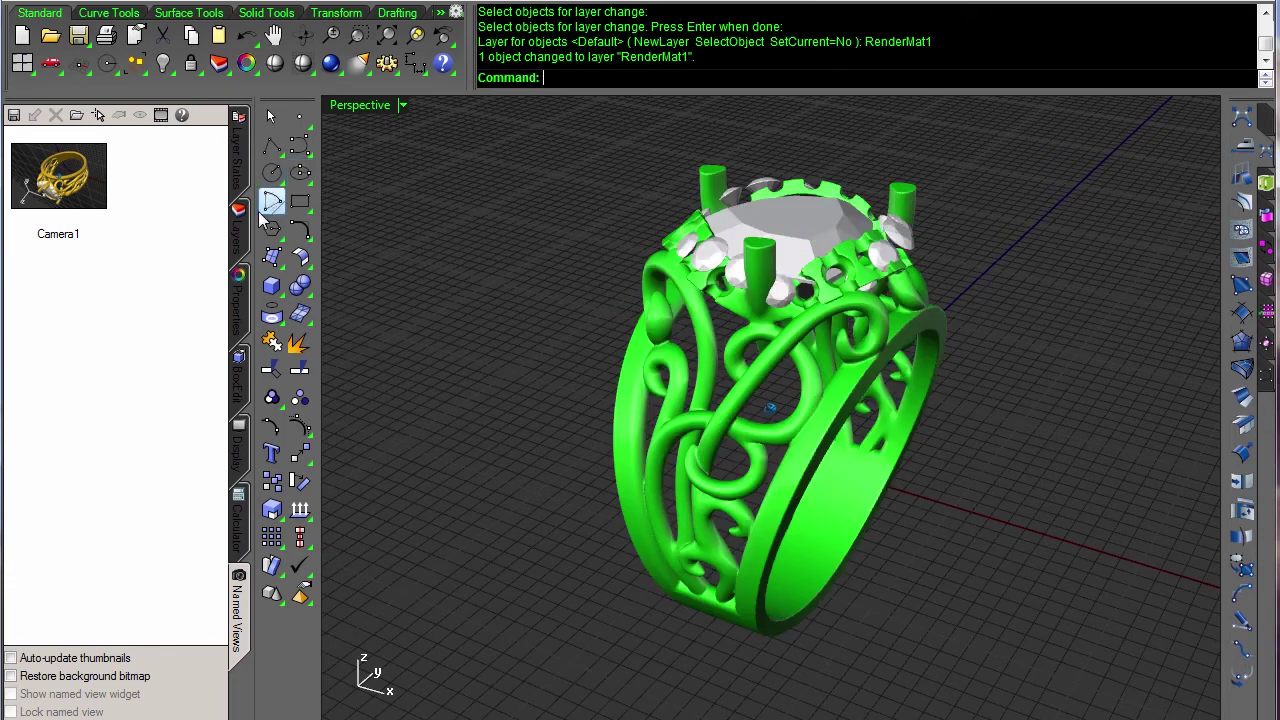
{"action": "left_click", "coordinate": [240, 236]}
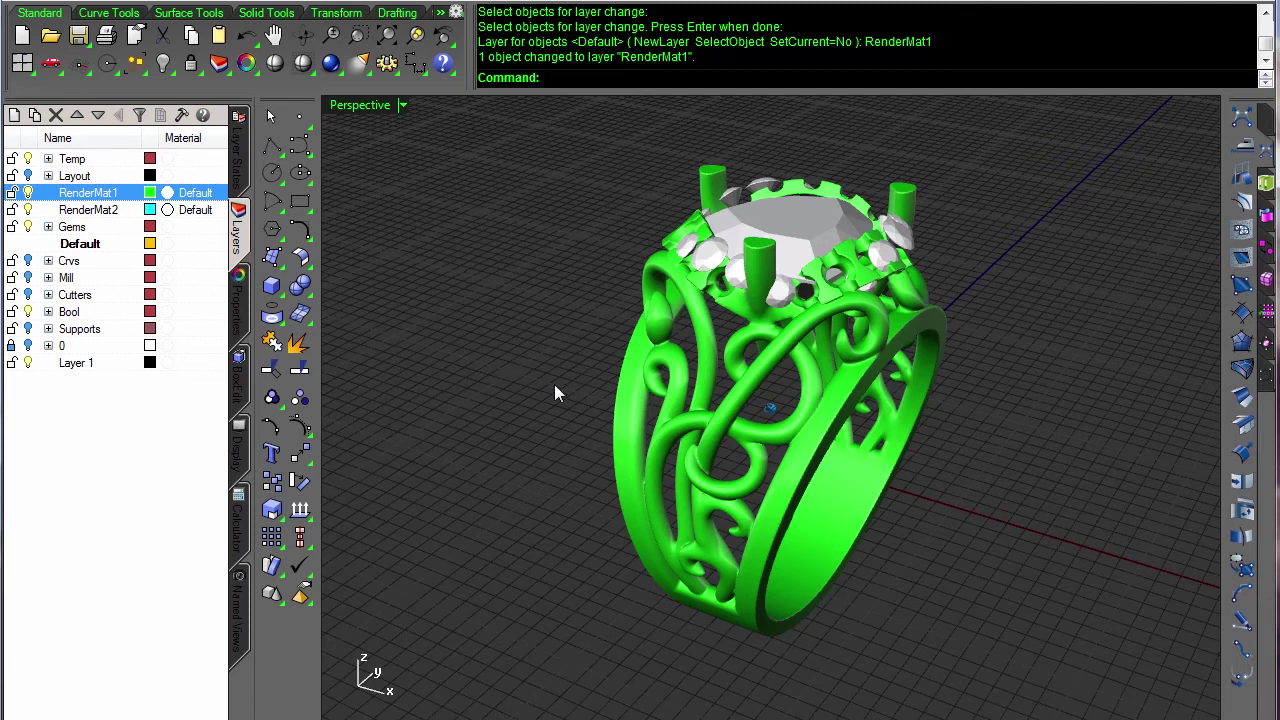
Undo the layer change and the rotation of the ring, leaving nothing selected.
{"action": "key", "text": "ctrl+z"}
{"action": "key", "text": "ctrl+z"}
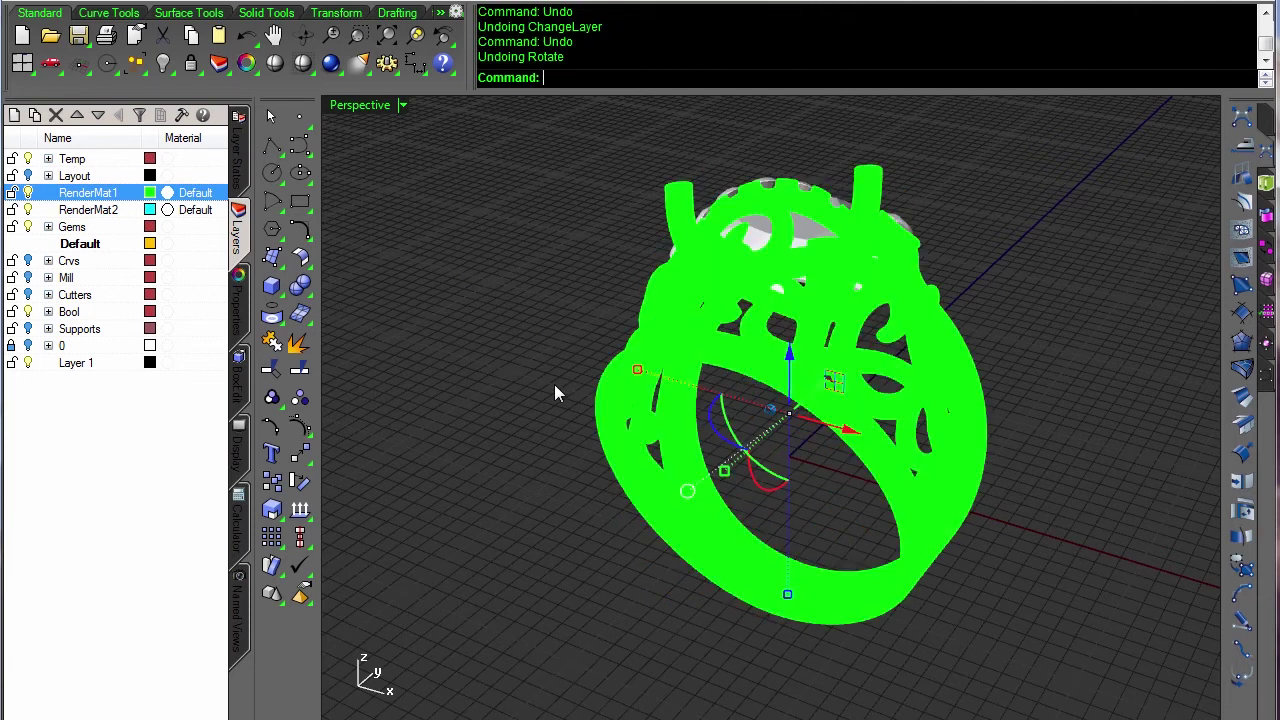
{"action": "key", "text": "Escape"}
Copy the command history from the first Rotate command to its end and paste it into the empty Notepad++ document.
{"action": "left_click_drag", "start_coordinate": [667, 89], "coordinate": [667, 262]}
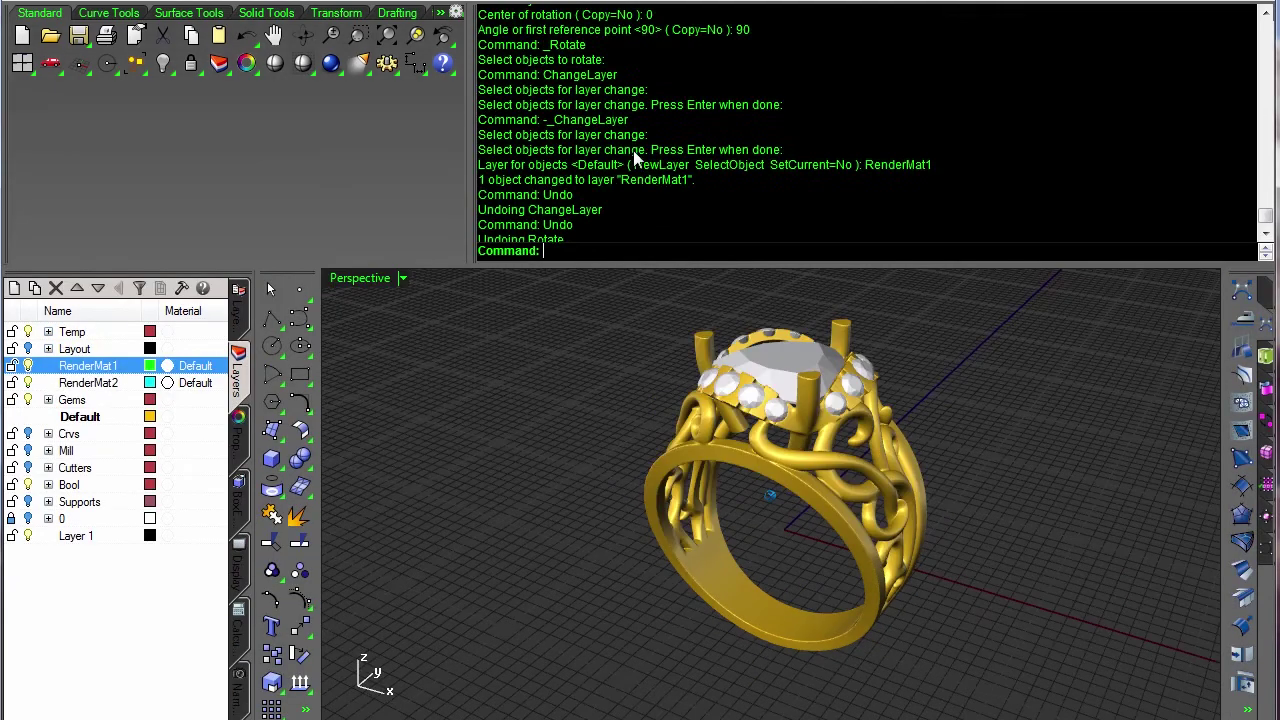
{"action": "scroll", "coordinate": [635, 157], "scroll_direction": "up", "scroll_amount": 2}
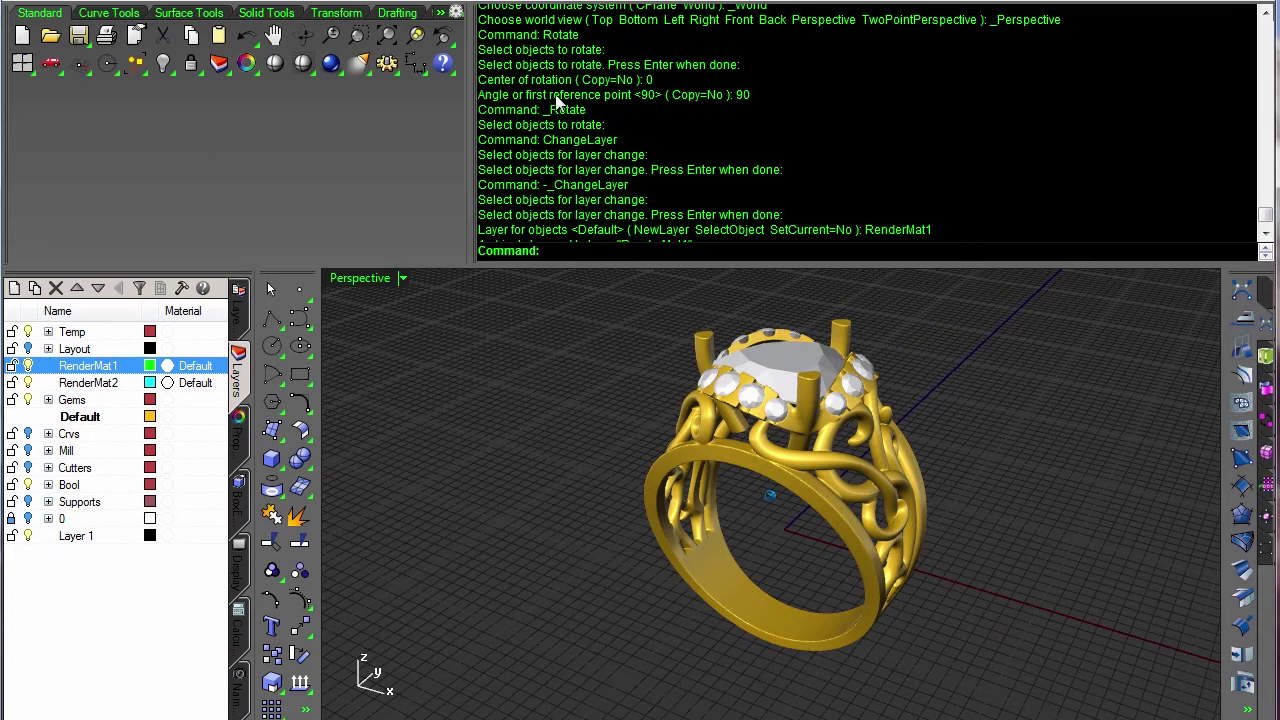
{"action": "left_click_drag", "start_coordinate": [482, 36], "coordinate": [641, 273]}
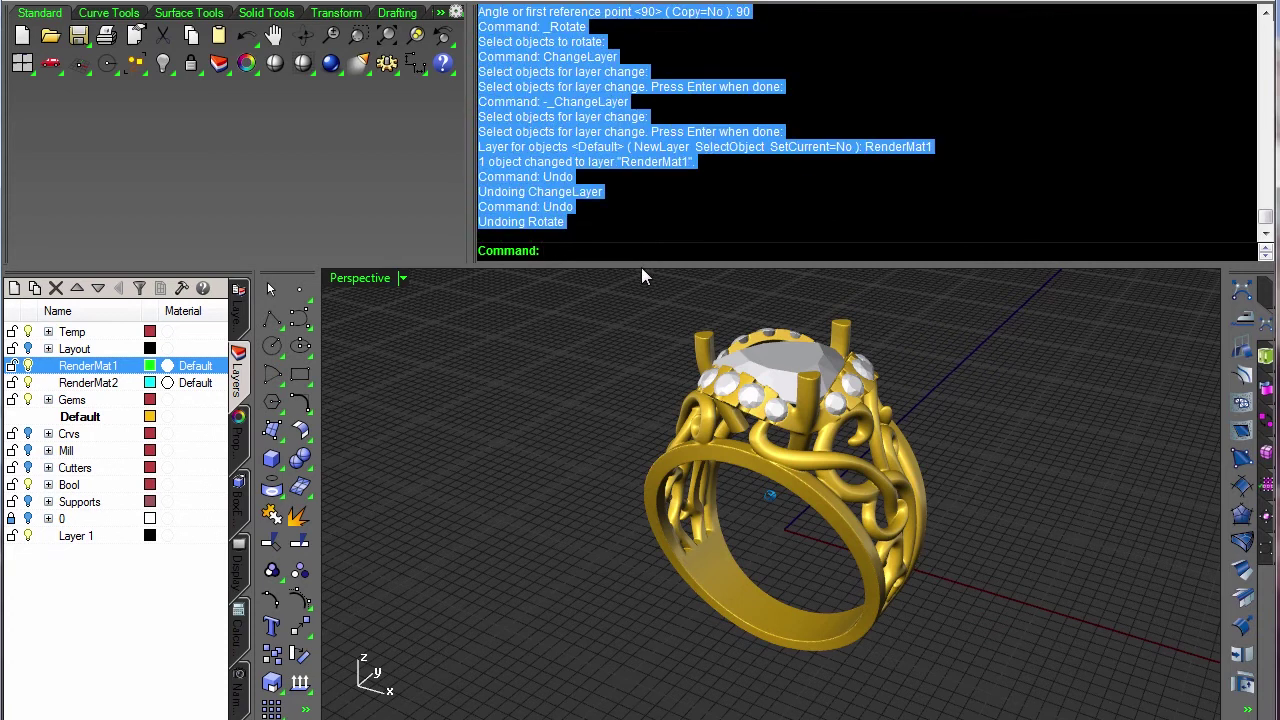
{"action": "left_click", "coordinate": [641, 251]}
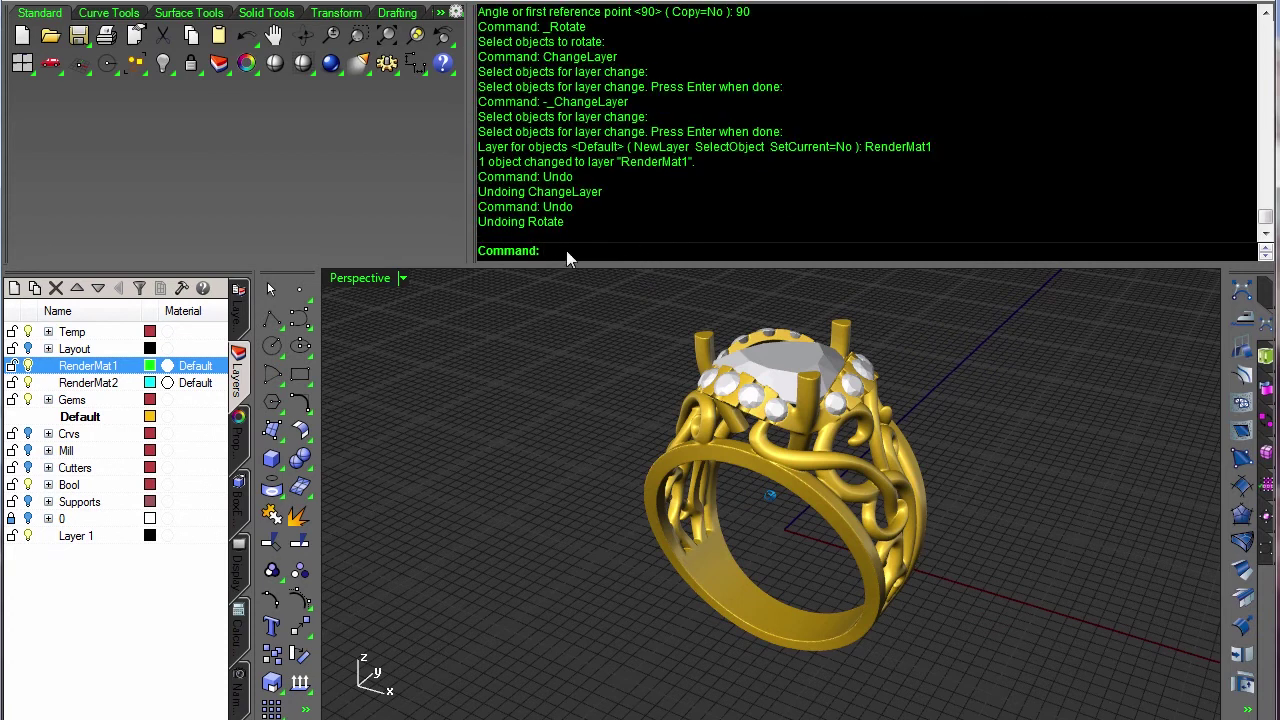
{"action": "key", "text": "alt+Tab"}
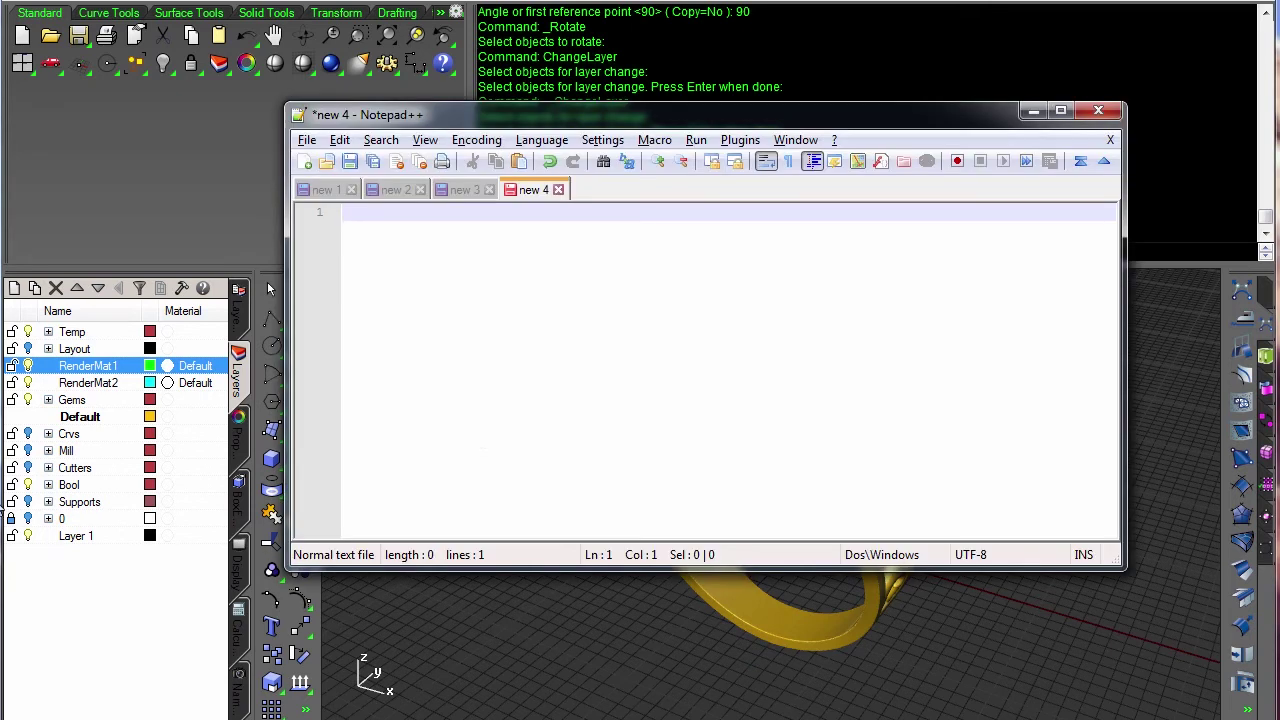
{"action": "key", "text": "ctrl+v"}
{"action": "scroll", "coordinate": [616, 428], "scroll_direction": "up", "scroll_amount": 1}
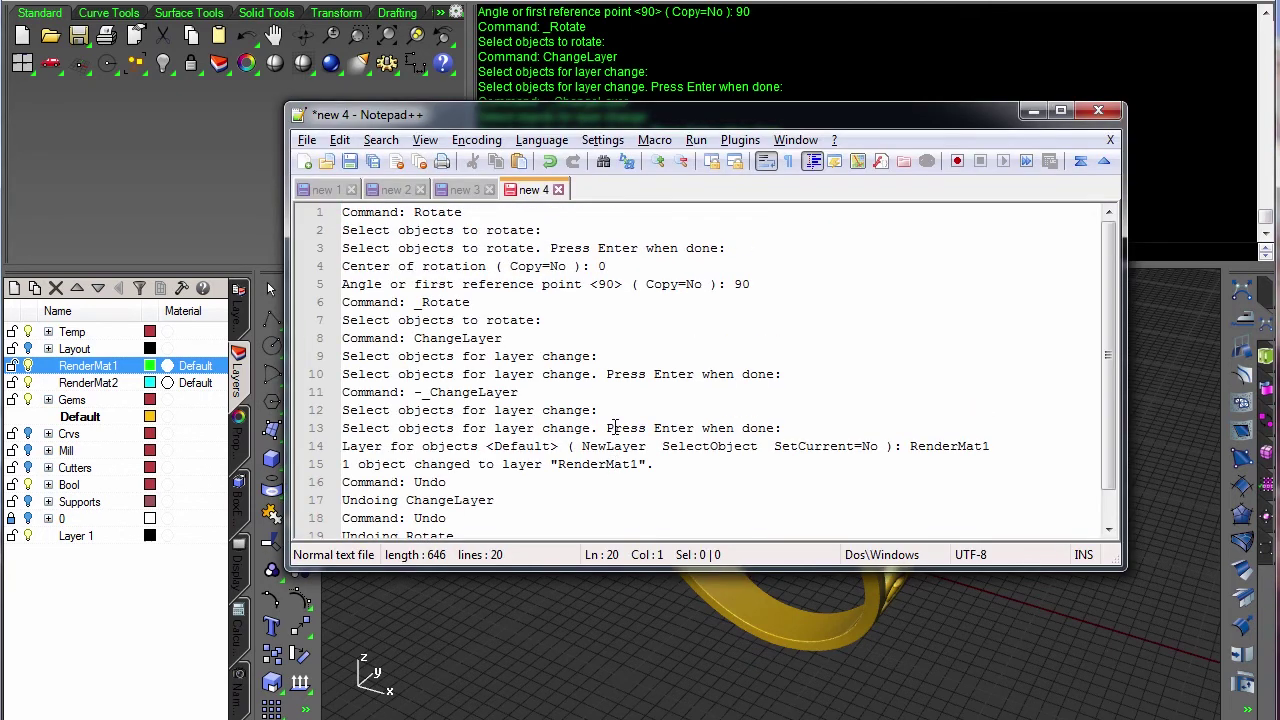
Remove the "Command: " prefix from the first Rotate line of the pasted text.
{"action": "left_click", "coordinate": [413, 212]}
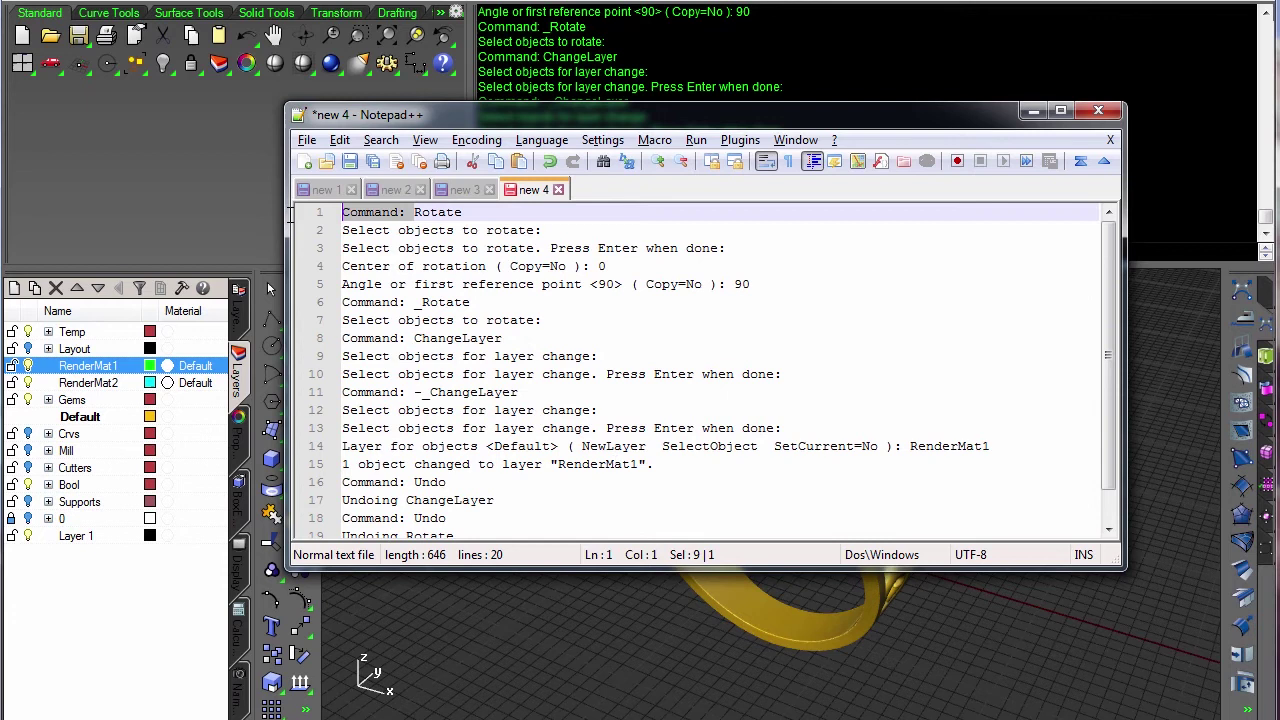
{"action": "key", "text": "shift+Home"}
{"action": "key", "text": "Delete"}
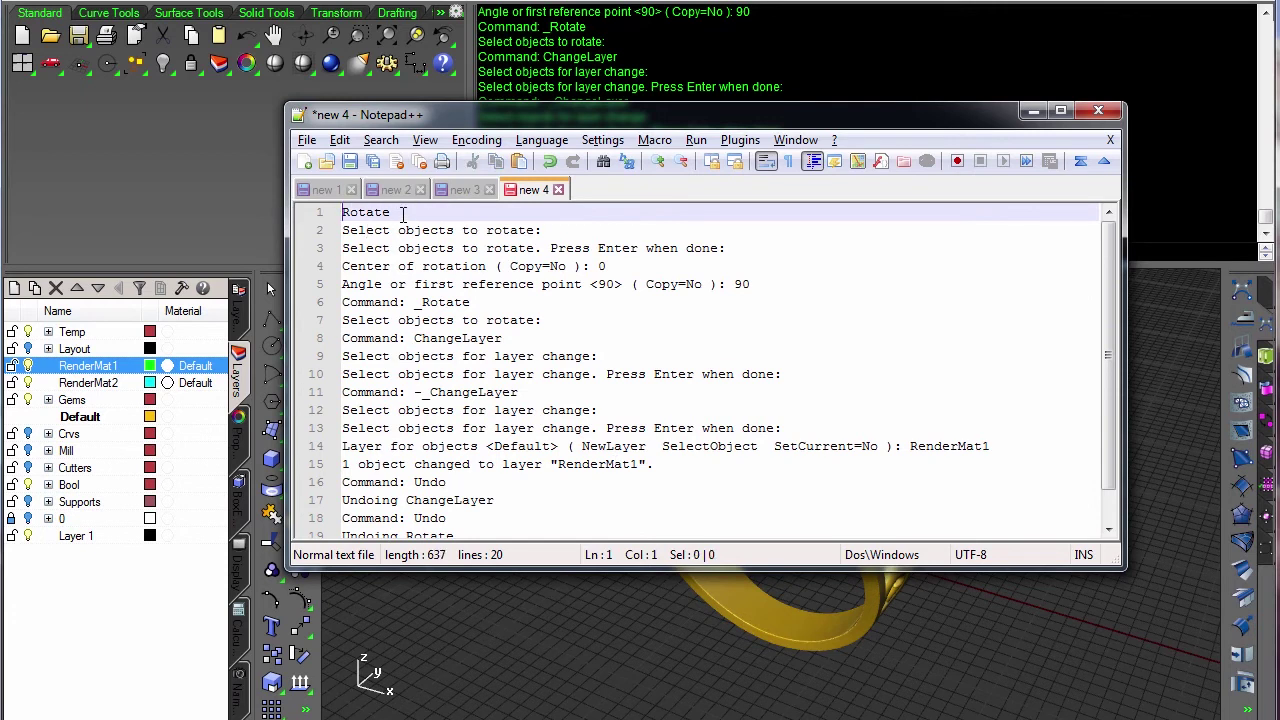
Replace the two rotate selection prompts with a _Pause line and change the first line to _Rotate.
{"action": "left_click_drag", "start_coordinate": [494, 212], "coordinate": [741, 248]}
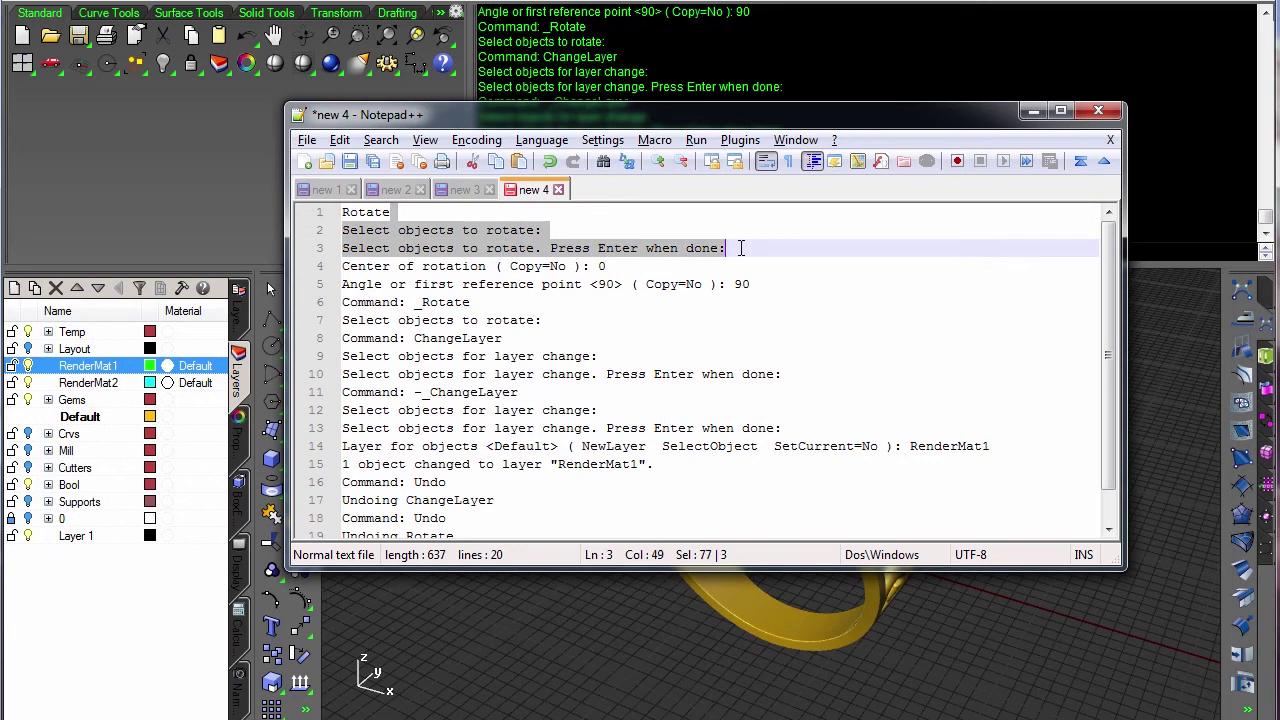
{"action": "key", "text": "Return"}
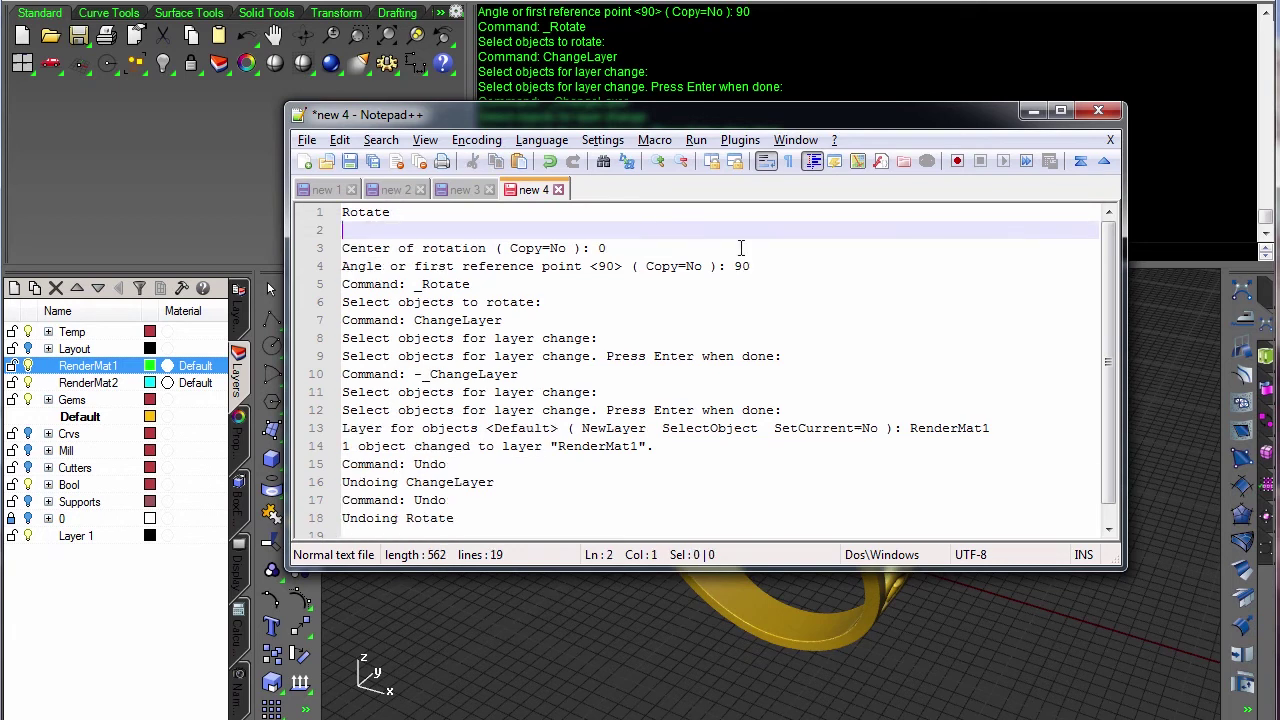
{"action": "type", "text": "_Pause"}
{"action": "key", "text": "Up"}
{"action": "type", "text": "_"}
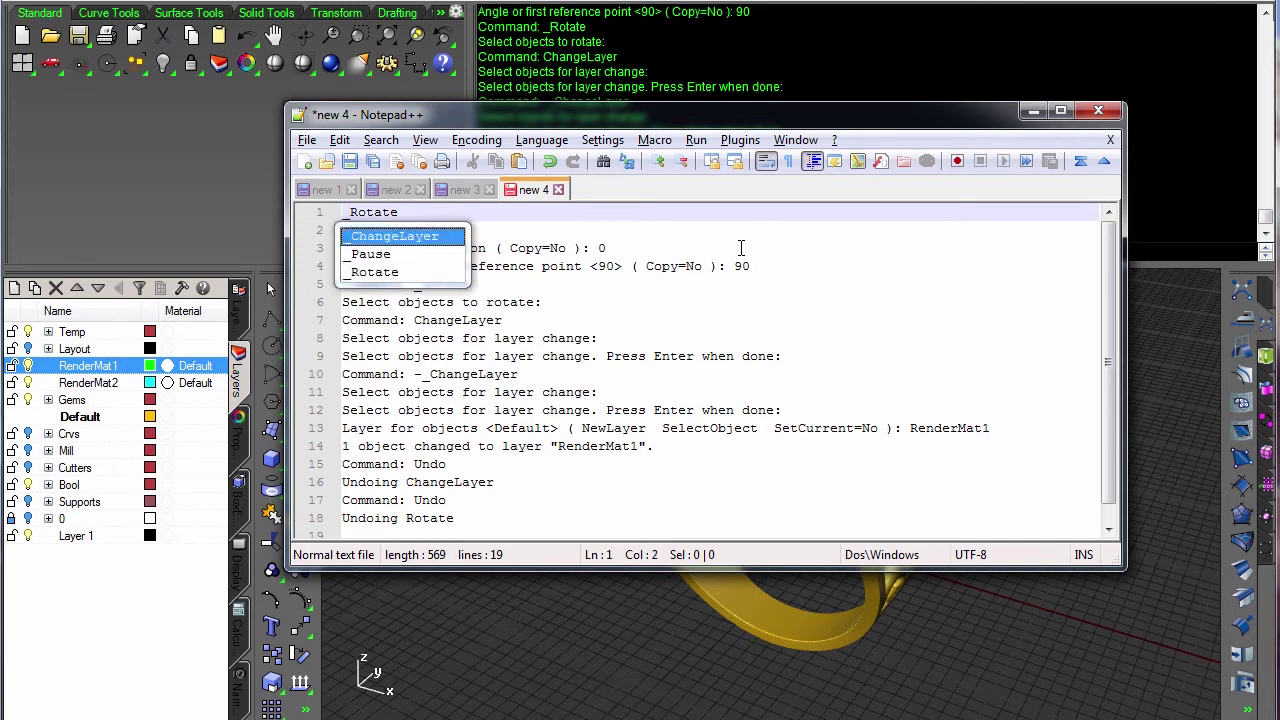
{"action": "key", "text": "Escape"}
{"action": "key", "text": "Down"}
{"action": "key", "text": "Down"}
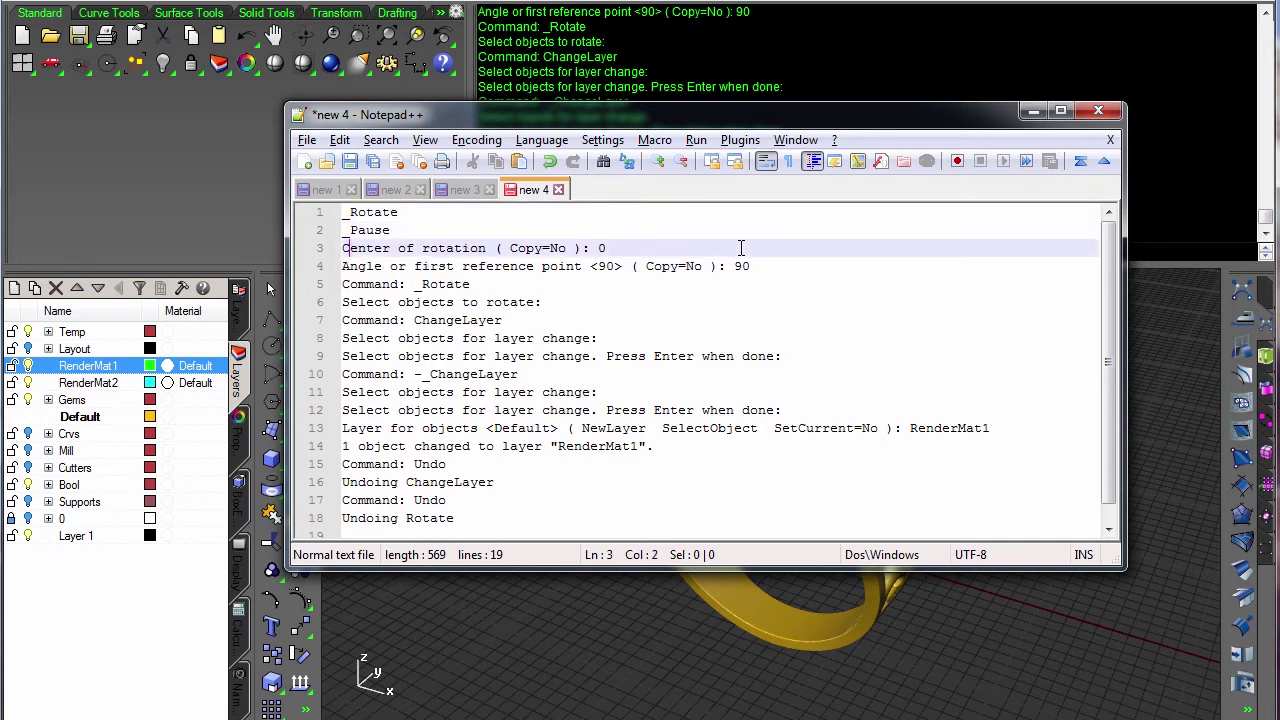
Strip the center of rotation and angle prompts so that their lines hold only 0 and 90.
{"action": "left_click", "coordinate": [452, 229]}
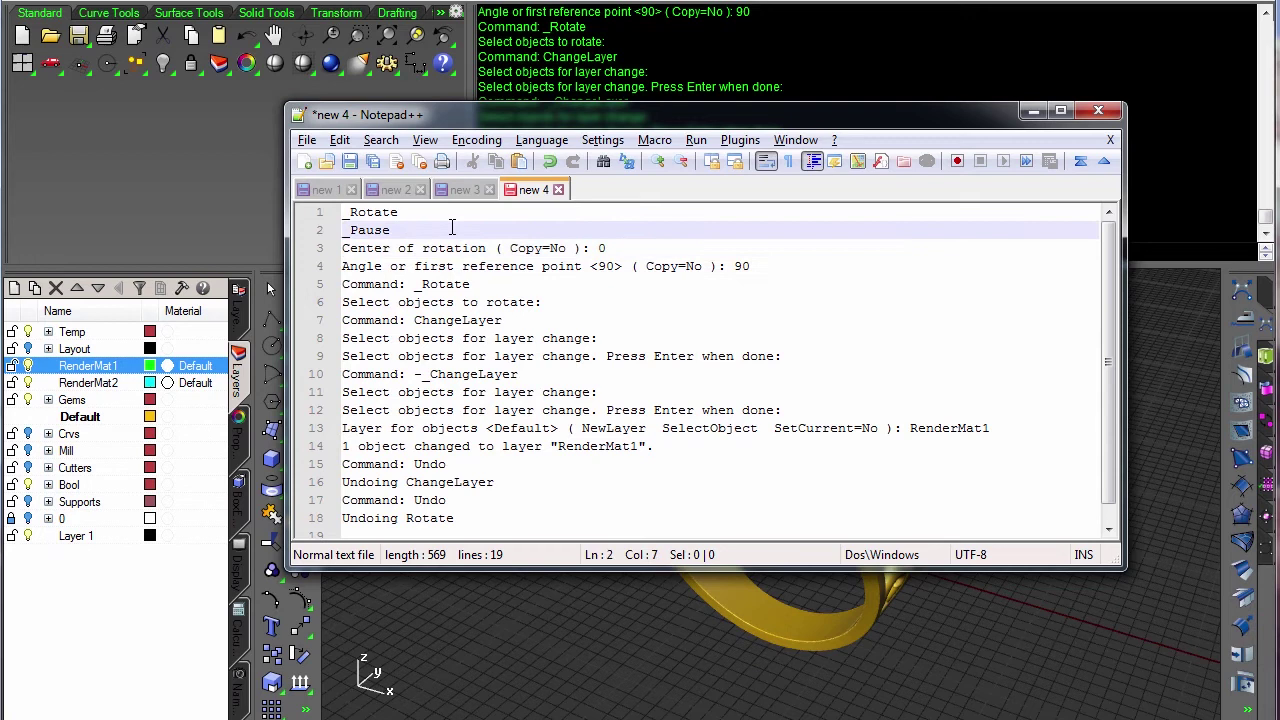
{"action": "left_click", "coordinate": [596, 248], "text": "shift"}
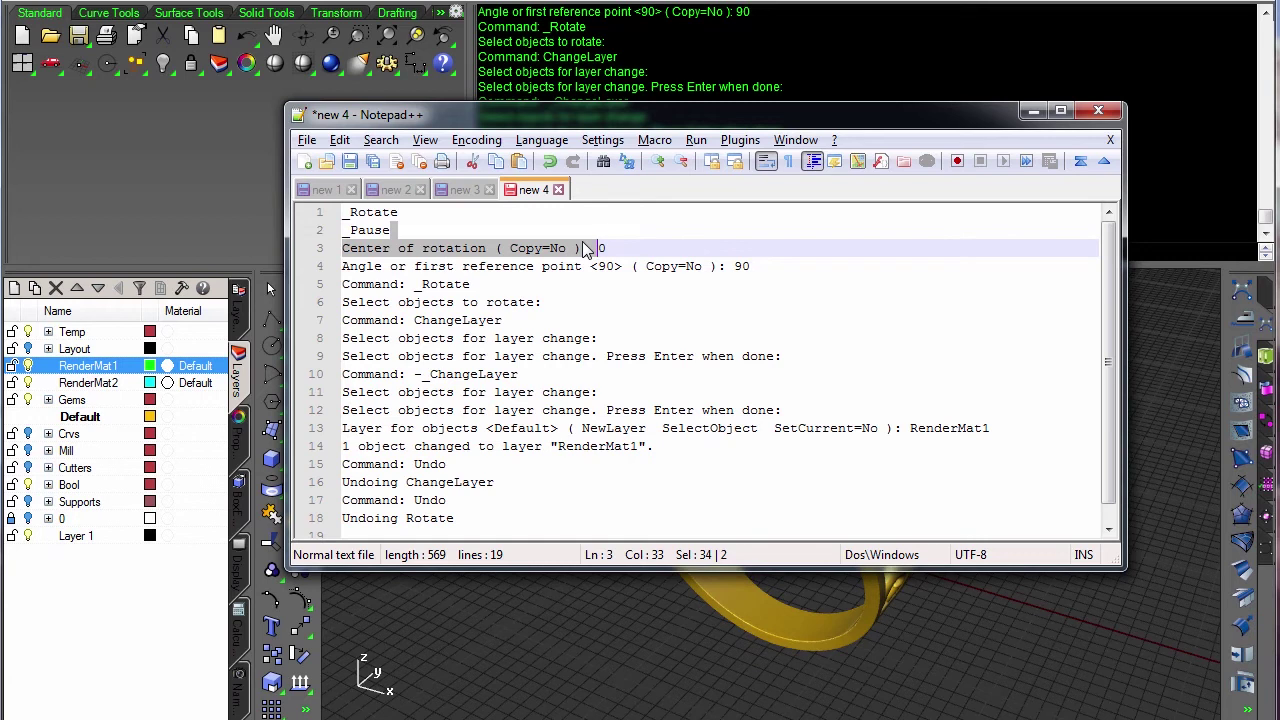
{"action": "key", "text": "Return"}
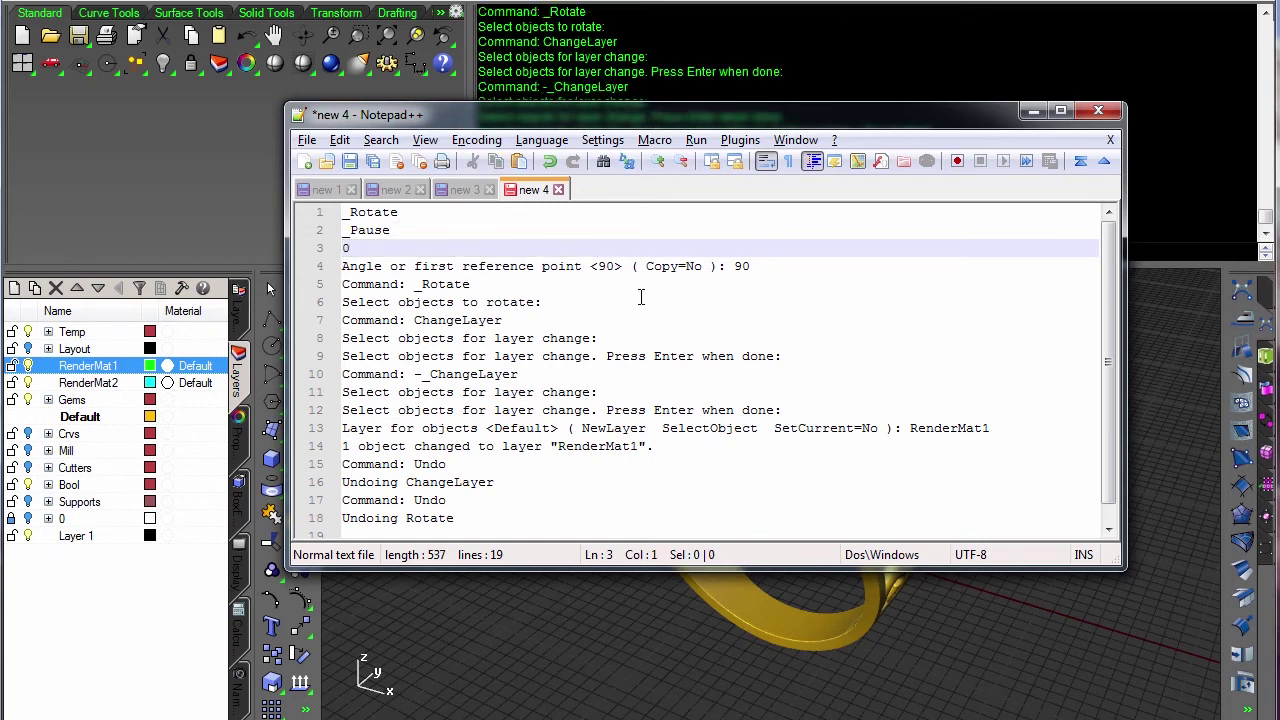
{"action": "left_click_drag", "start_coordinate": [391, 248], "coordinate": [737, 266]}
{"action": "key", "text": "Return"}
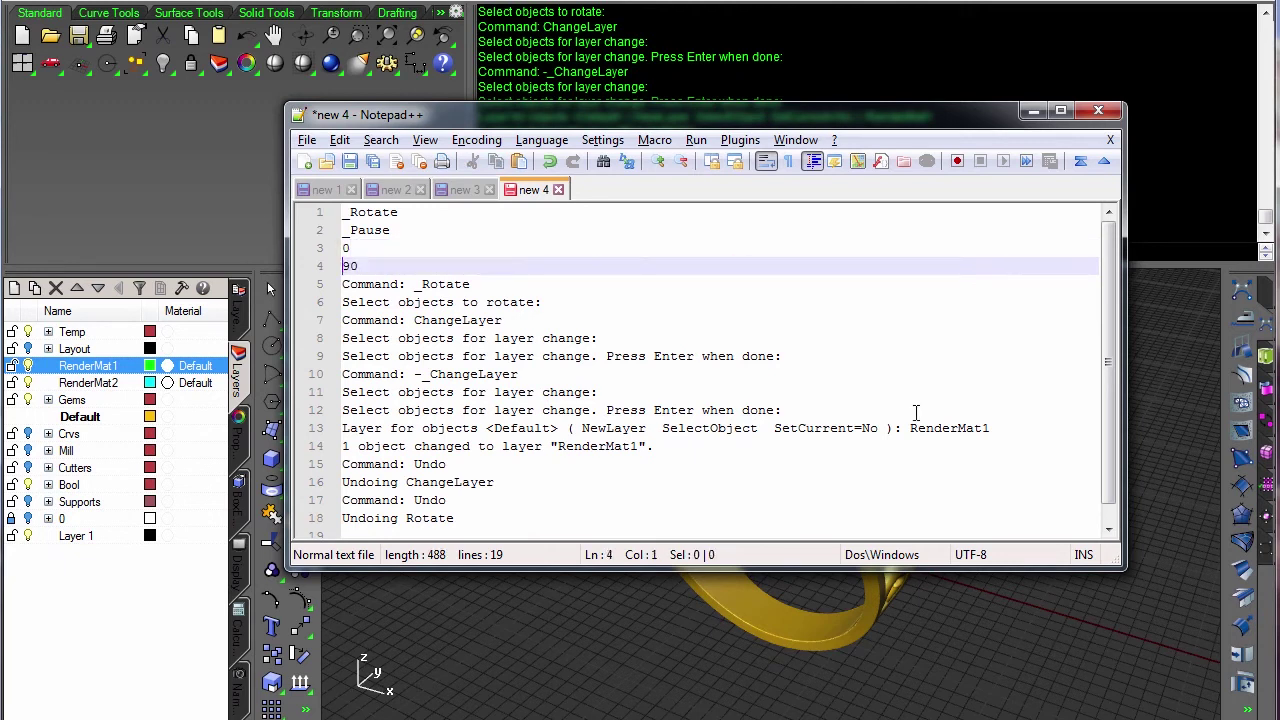
Delete the text between 90 and -_ChangeLayer, leaving one blank line between the two commands.
{"action": "left_click", "coordinate": [409, 265]}
{"action": "left_click_drag", "start_coordinate": [502, 268], "coordinate": [414, 374]}
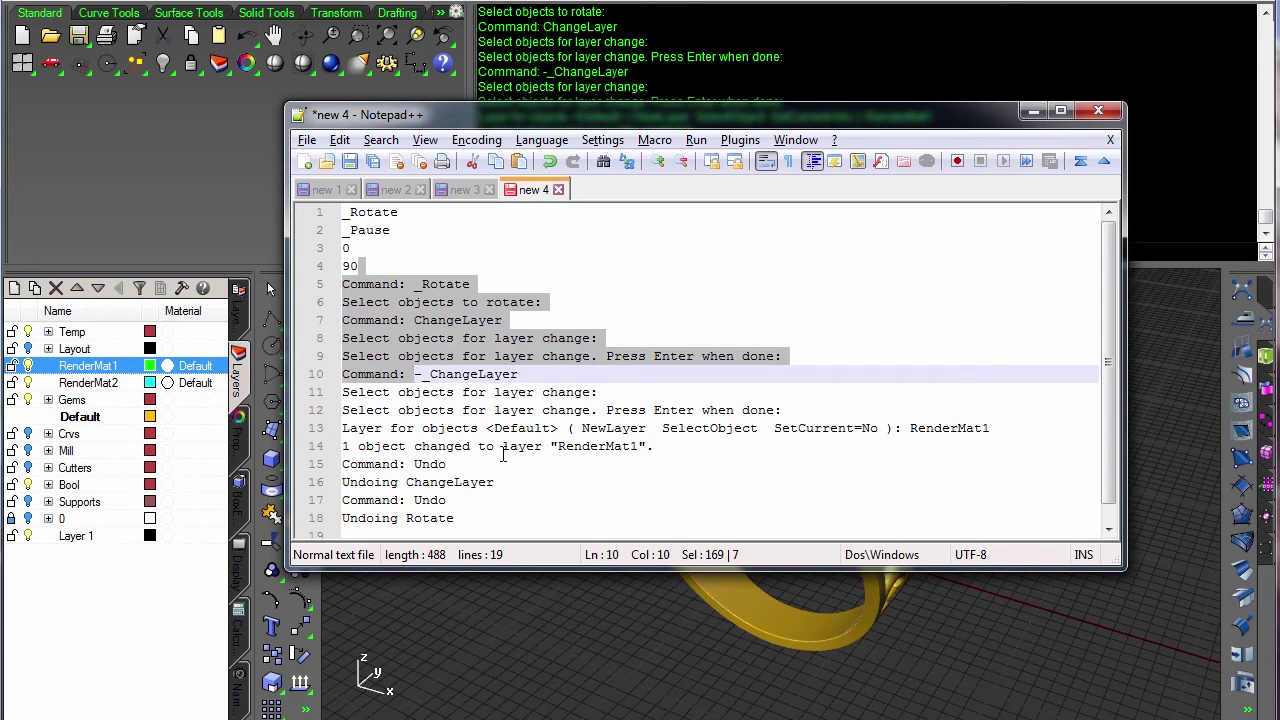
{"action": "key", "text": "Delete"}
{"action": "key", "text": "Return"}
{"action": "key", "text": "Return"}
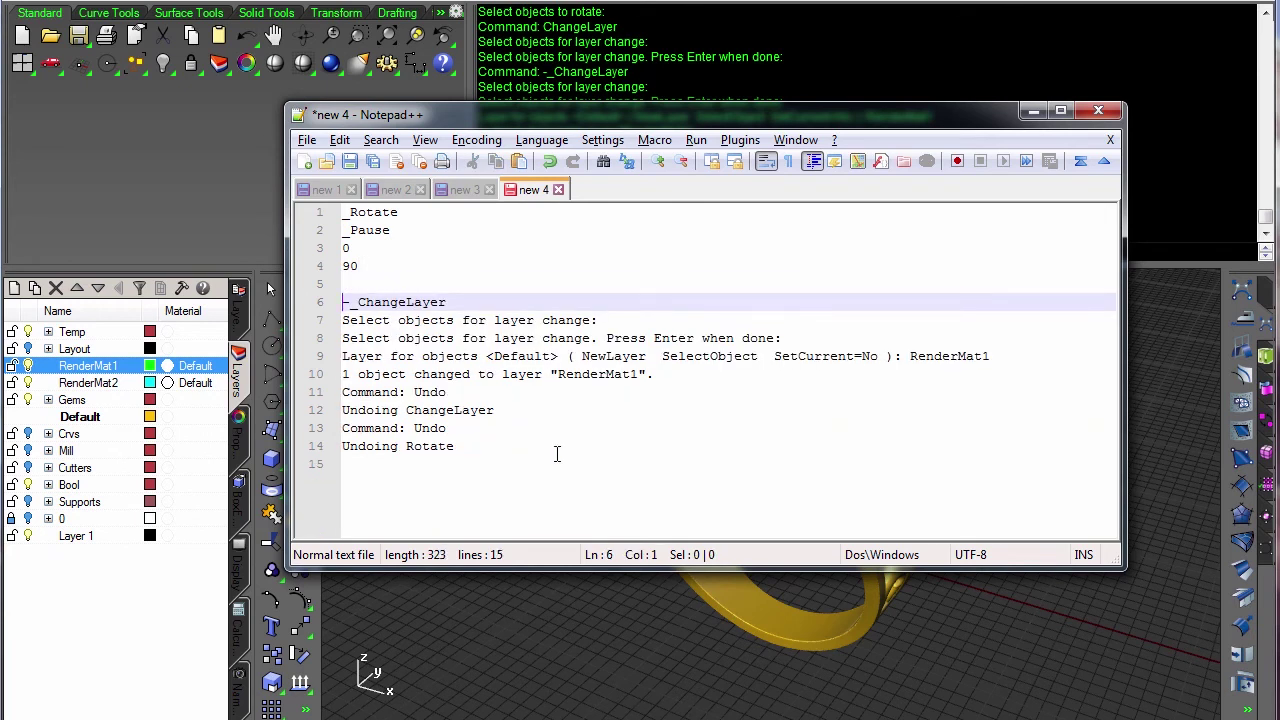
{"action": "left_click", "coordinate": [408, 264]}
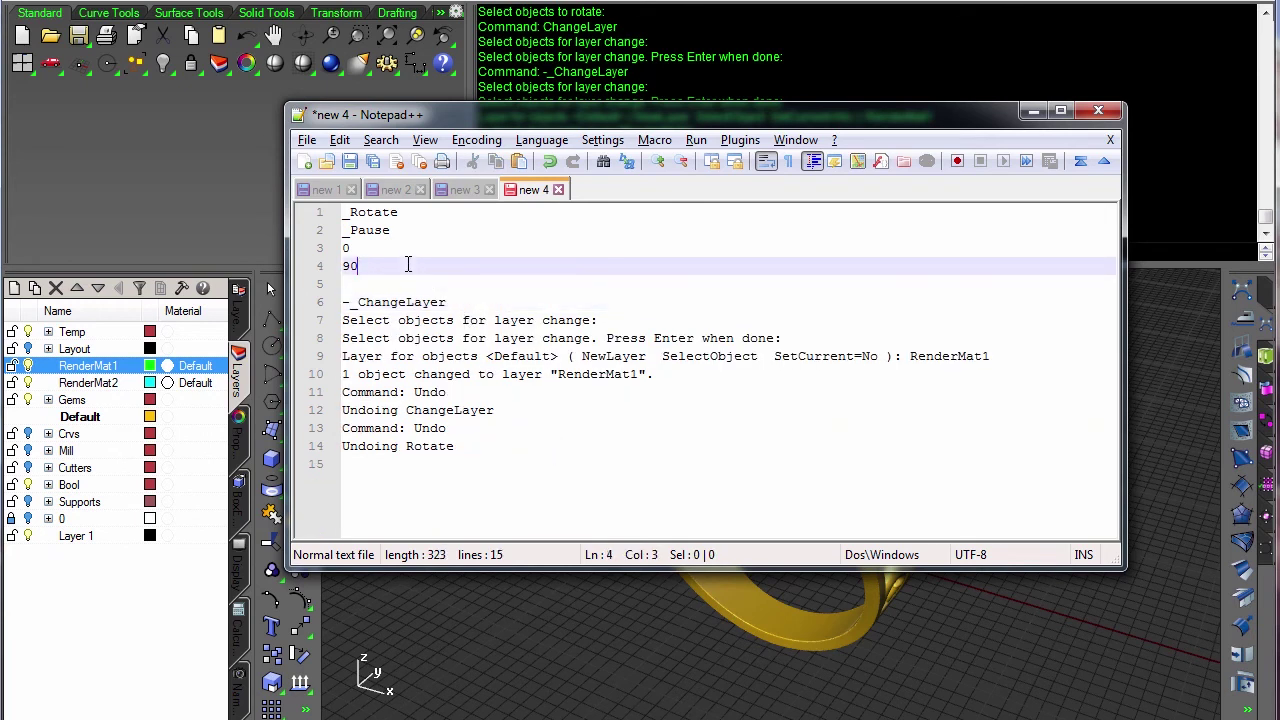
{"action": "left_click", "coordinate": [358, 293]}
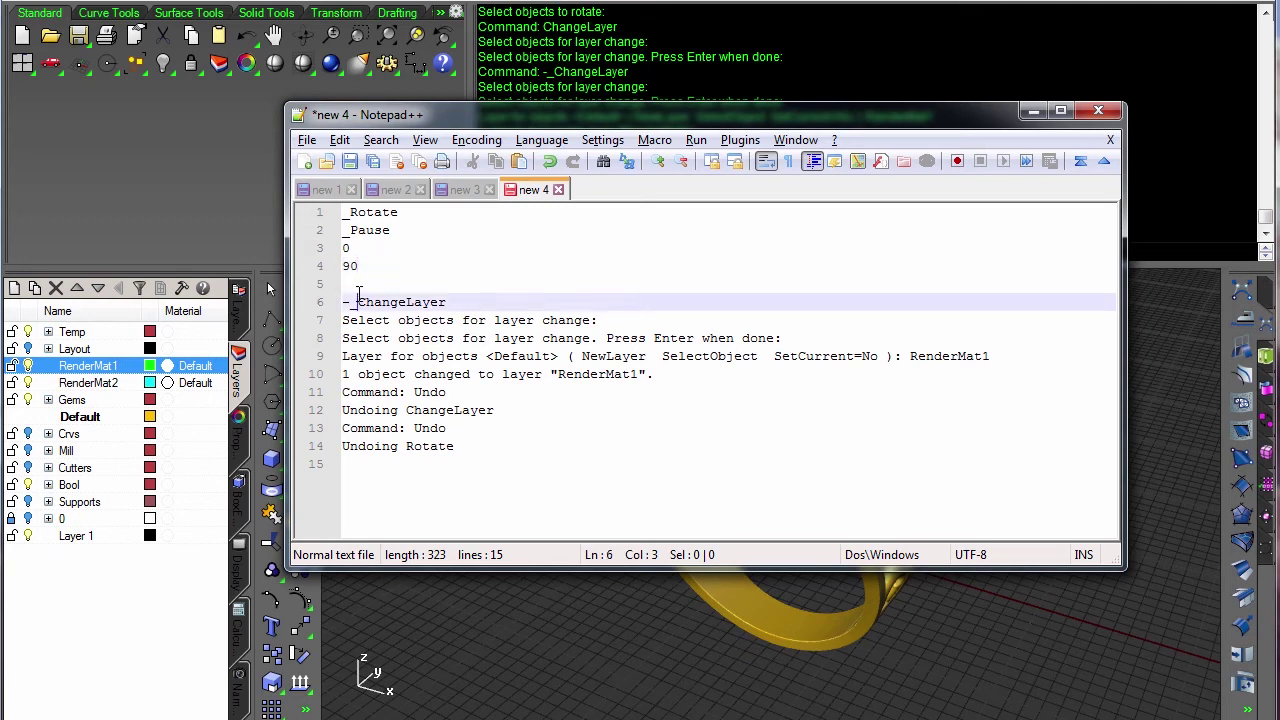
{"action": "left_click", "coordinate": [354, 287]}
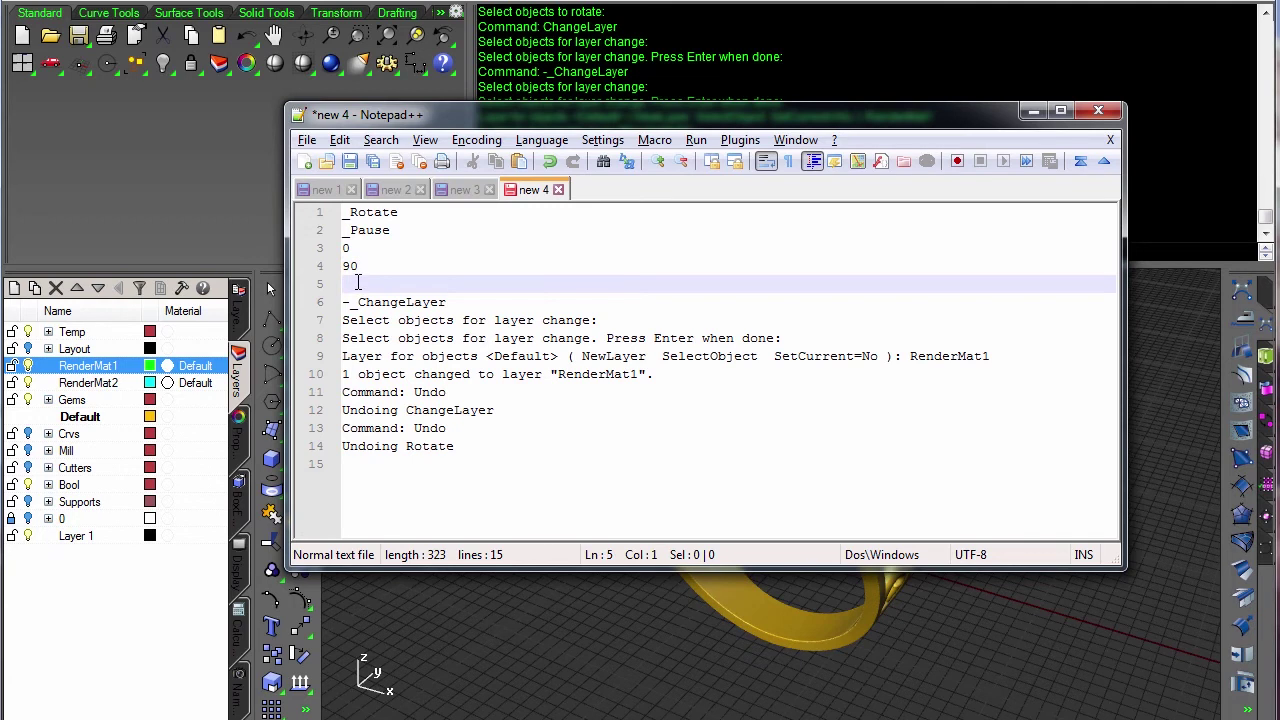
{"action": "type", "text": "_enter"}
{"action": "key", "text": "BackSpace"}
{"action": "key", "text": "BackSpace"}
{"action": "key", "text": "BackSpace"}
{"action": "key", "text": "BackSpace"}
{"action": "key", "text": "BackSpace"}
{"action": "key", "text": "BackSpace"}
Replace the two object-selection prompts under -_ChangeLayer with a single _Pause line.
{"action": "left_click_drag", "start_coordinate": [451, 302], "coordinate": [785, 338]}
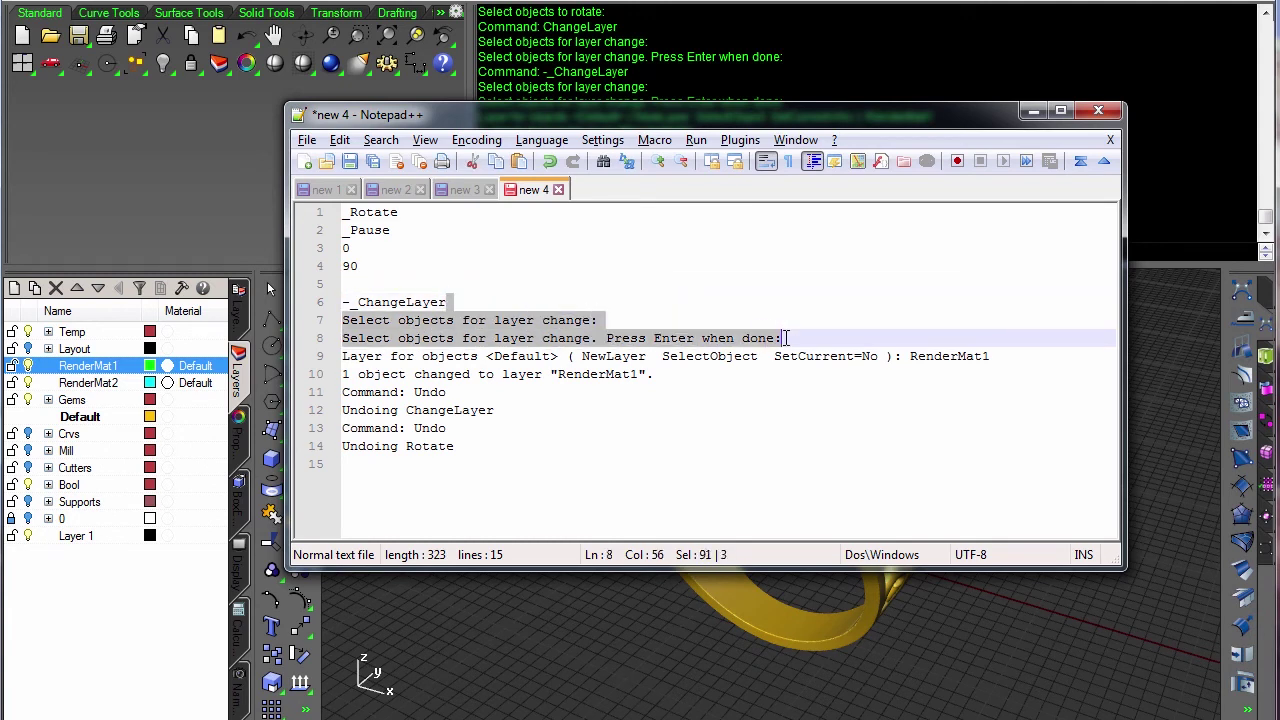
{"action": "key", "text": "Return"}
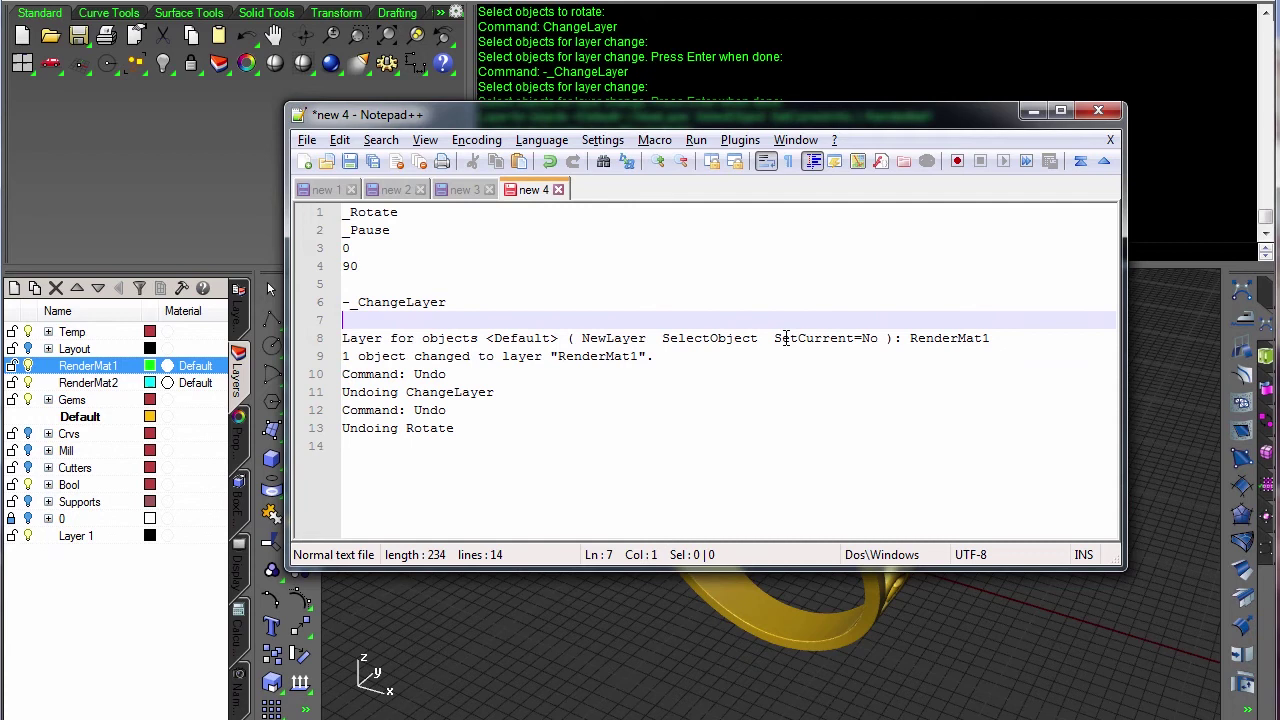
{"action": "type", "text": "_Pause"}
{"action": "key", "text": "Escape"}
Strip the layer prompt text so that its line holds only RenderMat1, enclosed in double quotation marks.
{"action": "left_click", "coordinate": [909, 340], "text": "shift"}
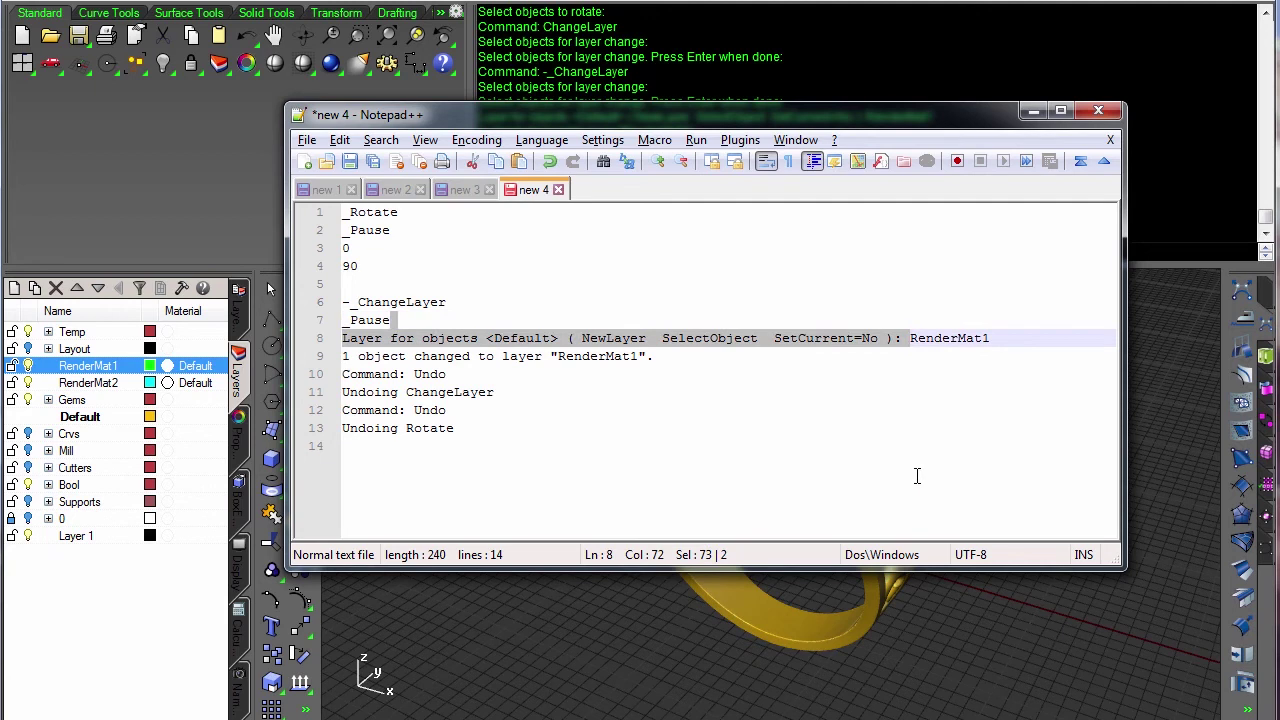
{"action": "key", "text": "Return"}
{"action": "type", "text": "\""}
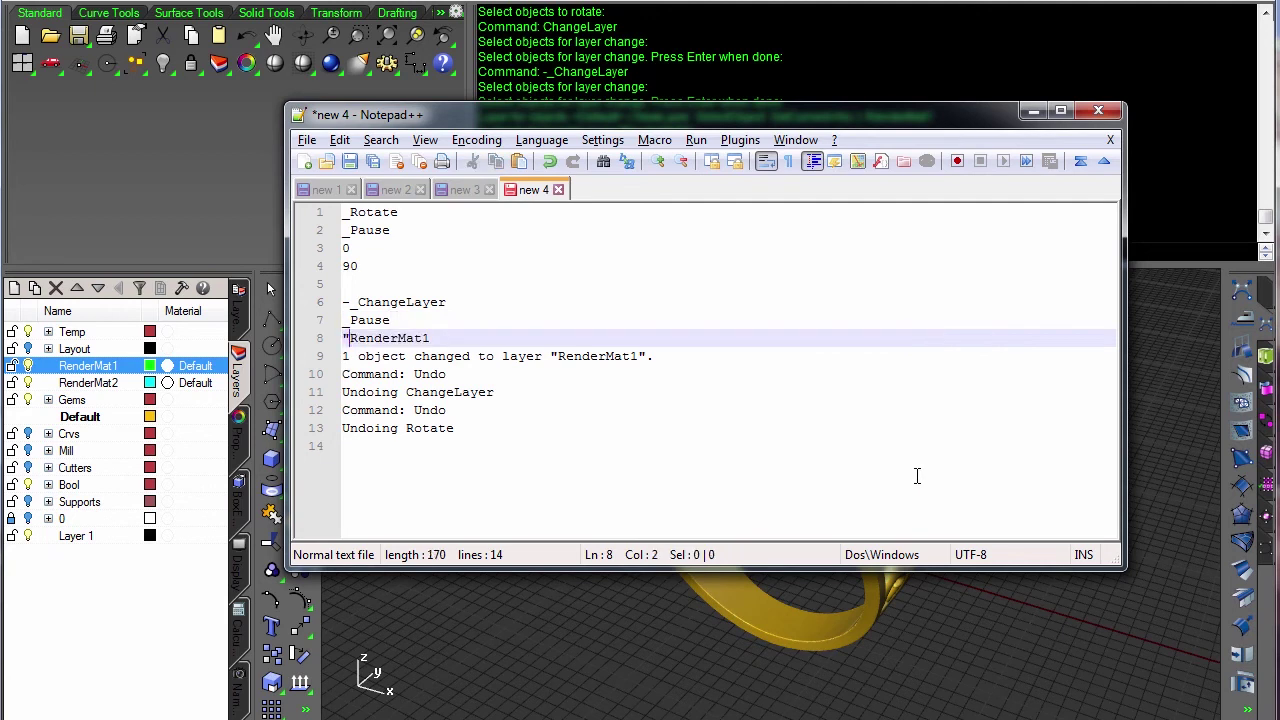
{"action": "key", "text": "End"}
{"action": "type", "text": "\""}
Delete the leftover change message and undo lines below "RenderMat1", leaving a blank line after it.
{"action": "left_click", "coordinate": [491, 431], "text": "shift"}
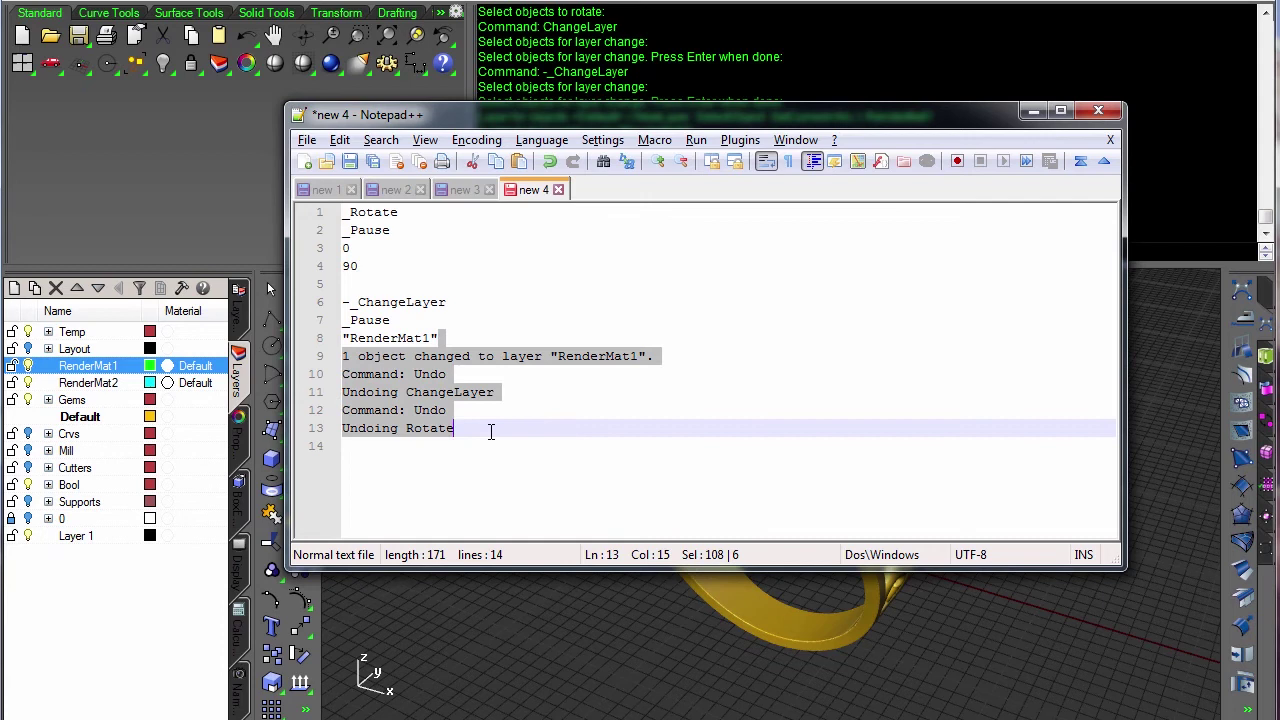
{"action": "key", "text": "BackSpace"}
{"action": "key", "text": "Return"}
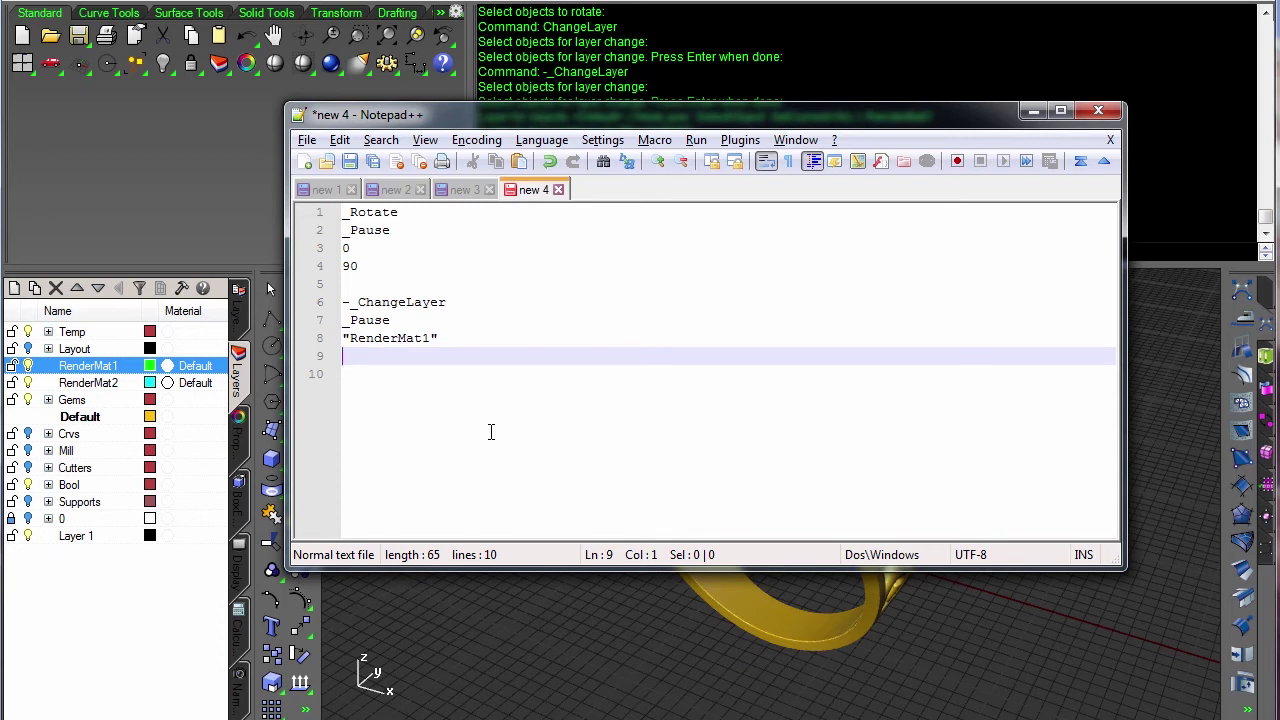
Insert a _Copy=True line below the first _Pause in the rotate part of the script.
{"action": "left_click", "coordinate": [486, 226]}
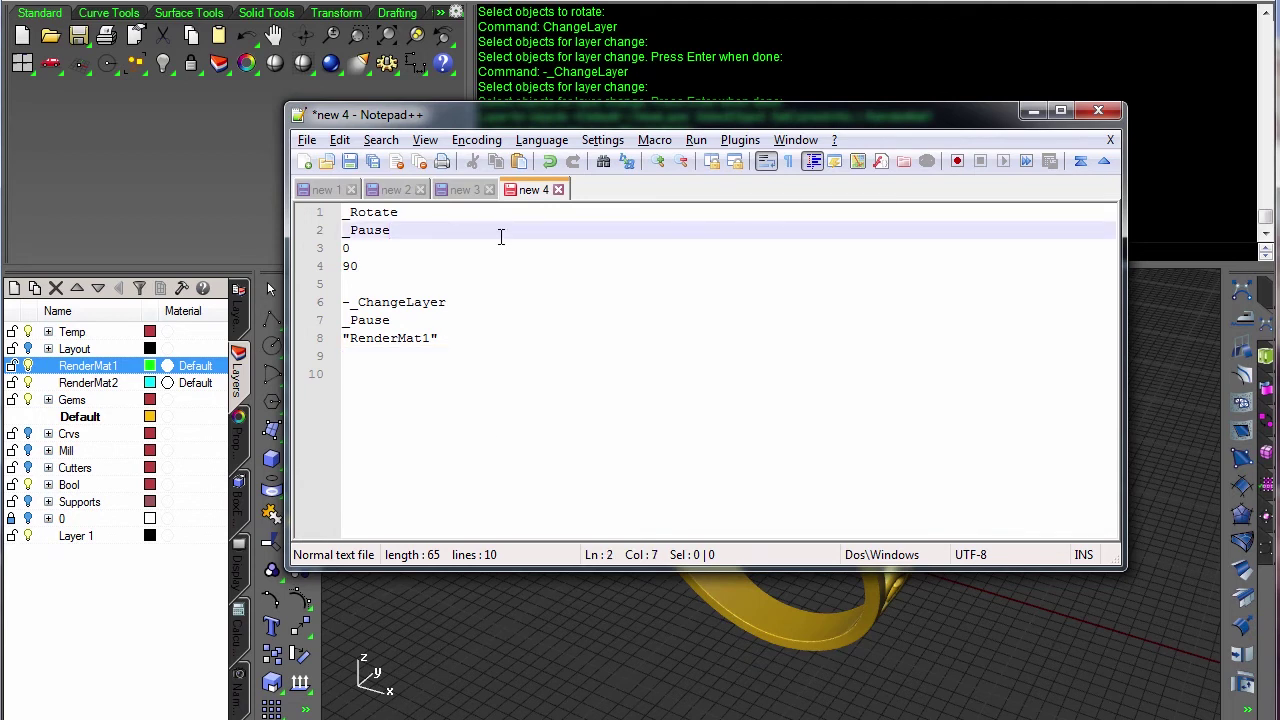
{"action": "key", "text": "Return"}
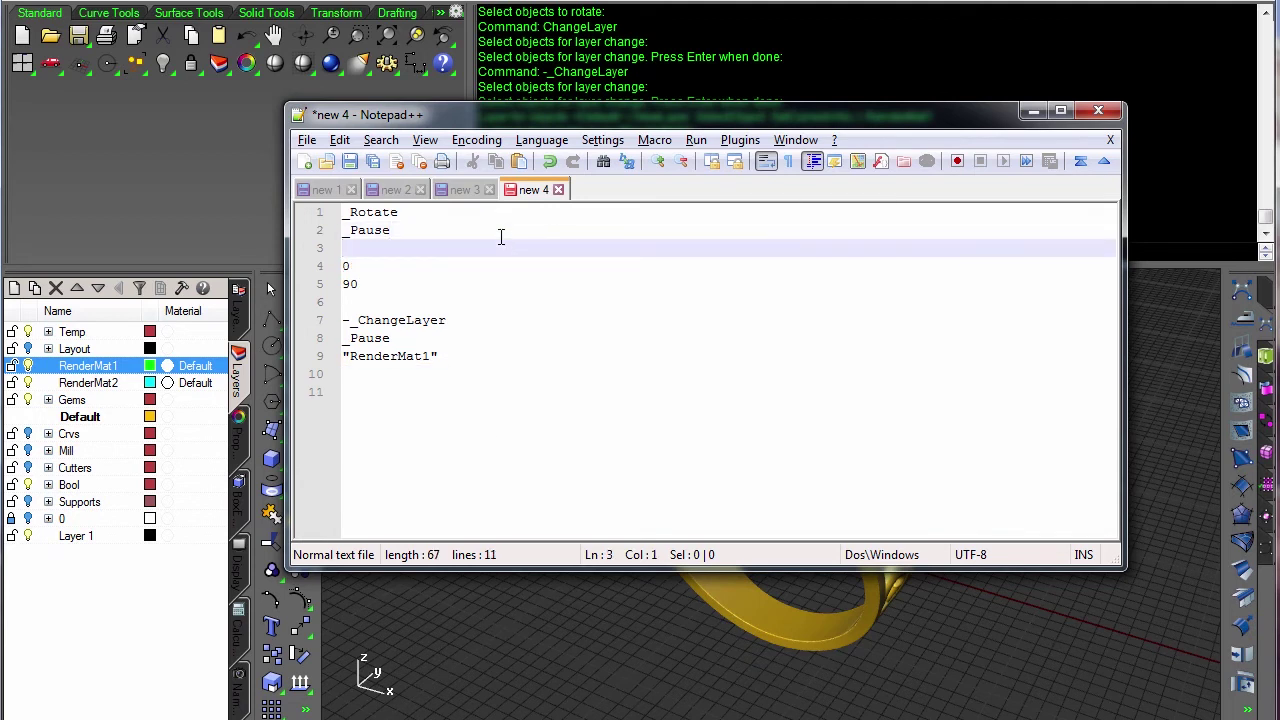
{"action": "type", "text": "_"}
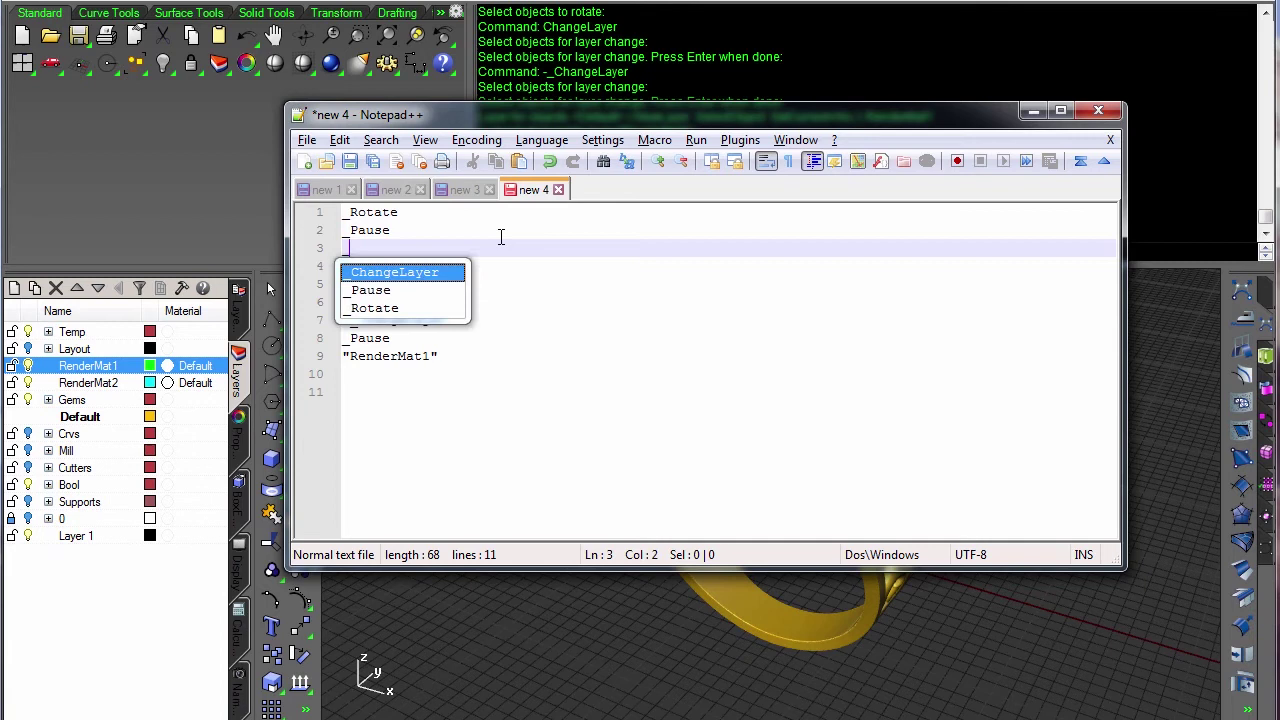
{"action": "type", "text": "Copy=True"}
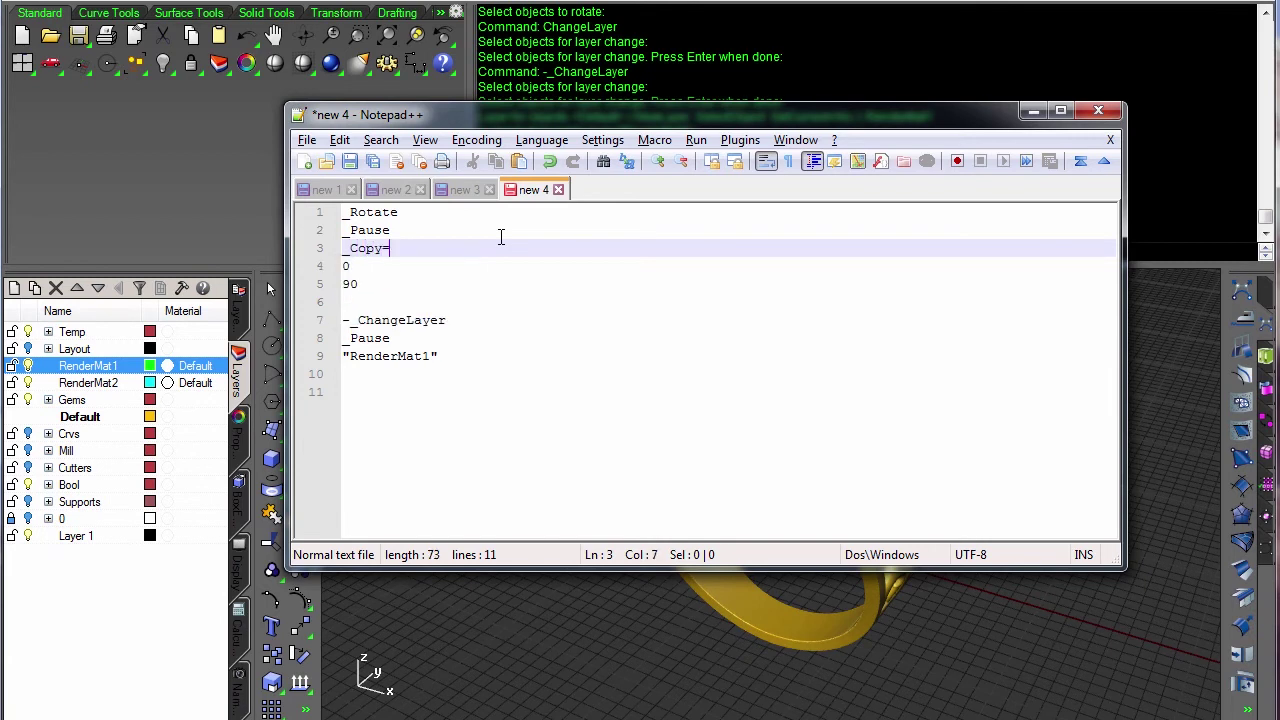
Add the lines 45 and _EnterEnd below 90, keeping a blank line before -_ChangeLayer.
{"action": "key", "text": "Down"}
{"action": "key", "text": "Down"}
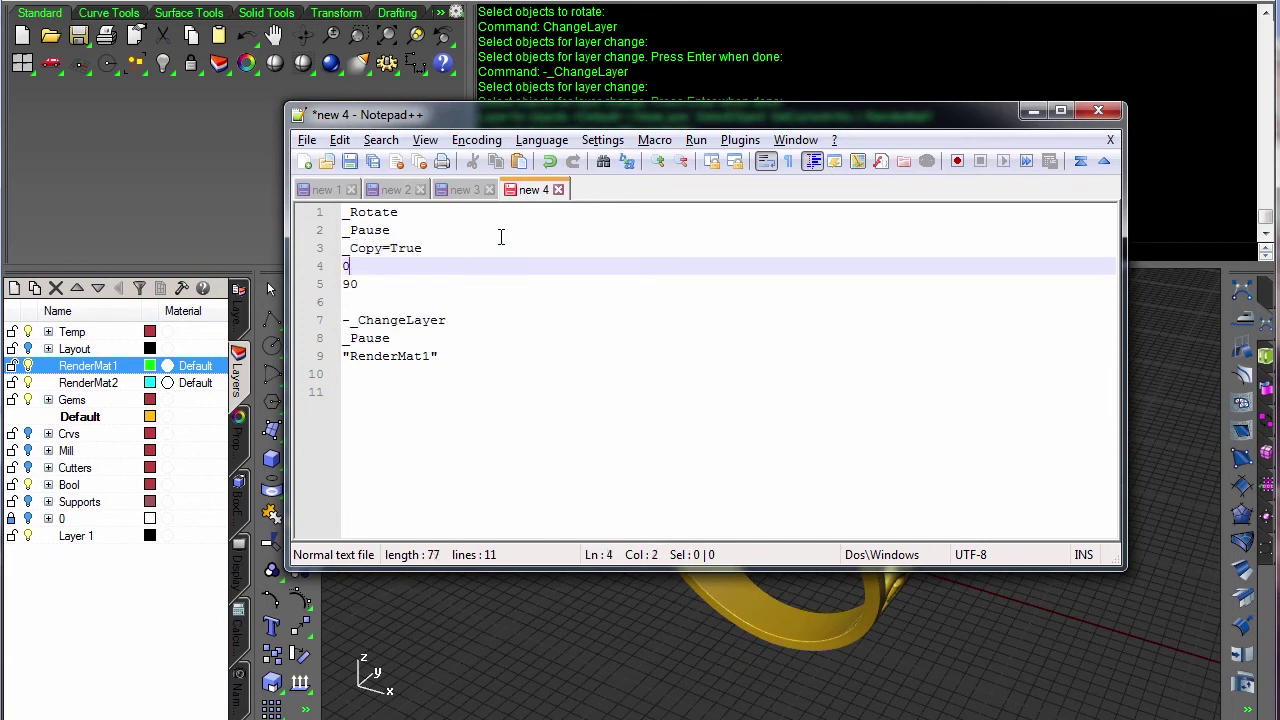
{"action": "key", "text": "Down"}
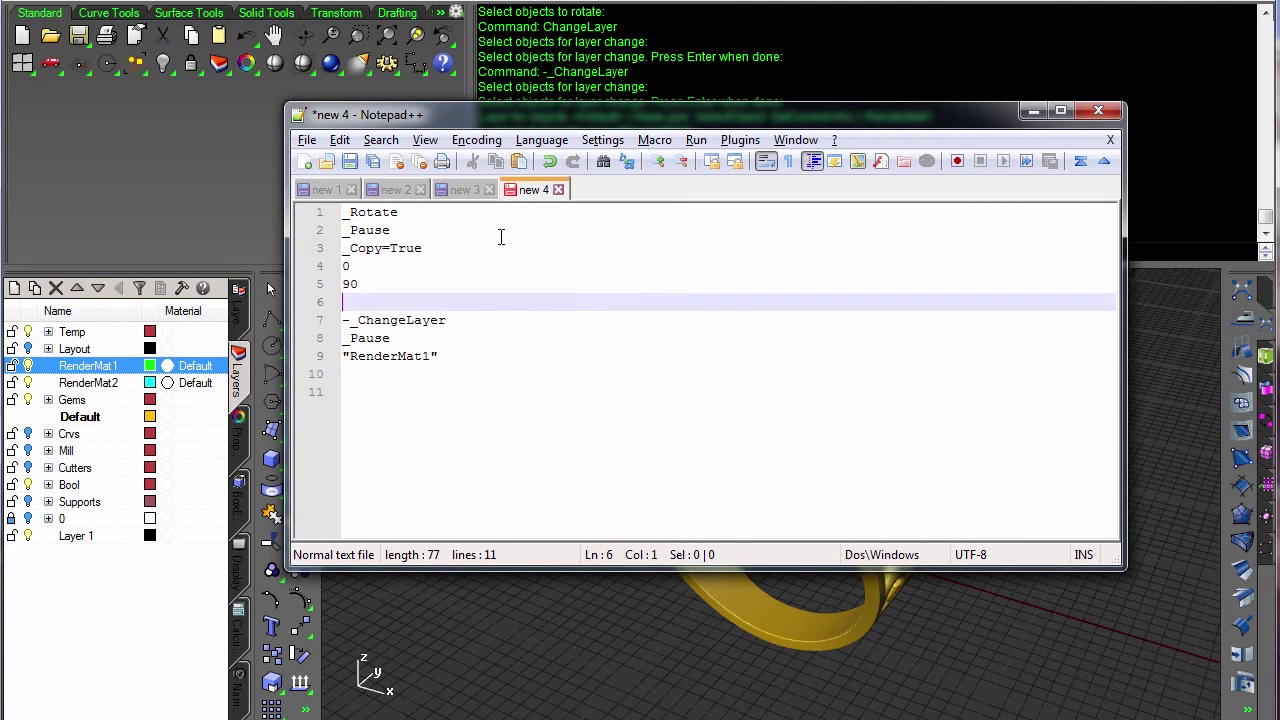
{"action": "type", "text": "f"}
{"action": "key", "text": "BackSpace"}
{"action": "type", "text": "45"}
{"action": "key", "text": "Return"}
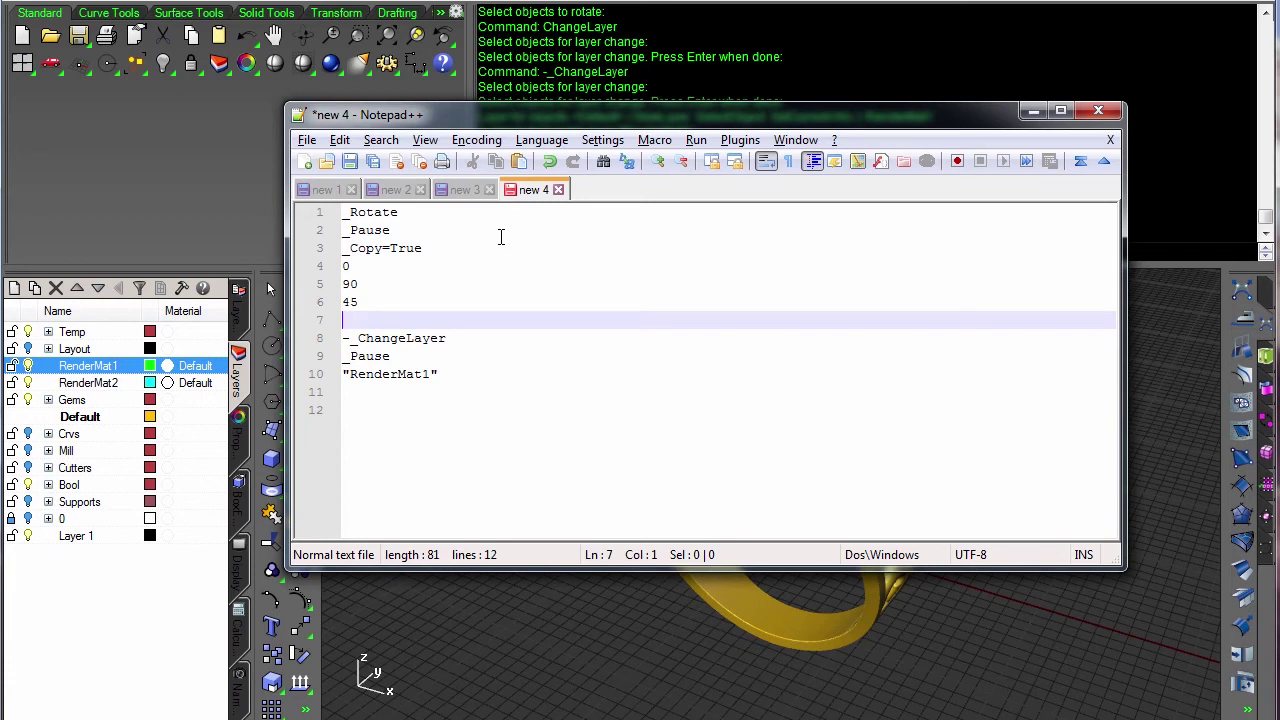
{"action": "type", "text": "_EnterEnd"}
{"action": "key", "text": "Return"}
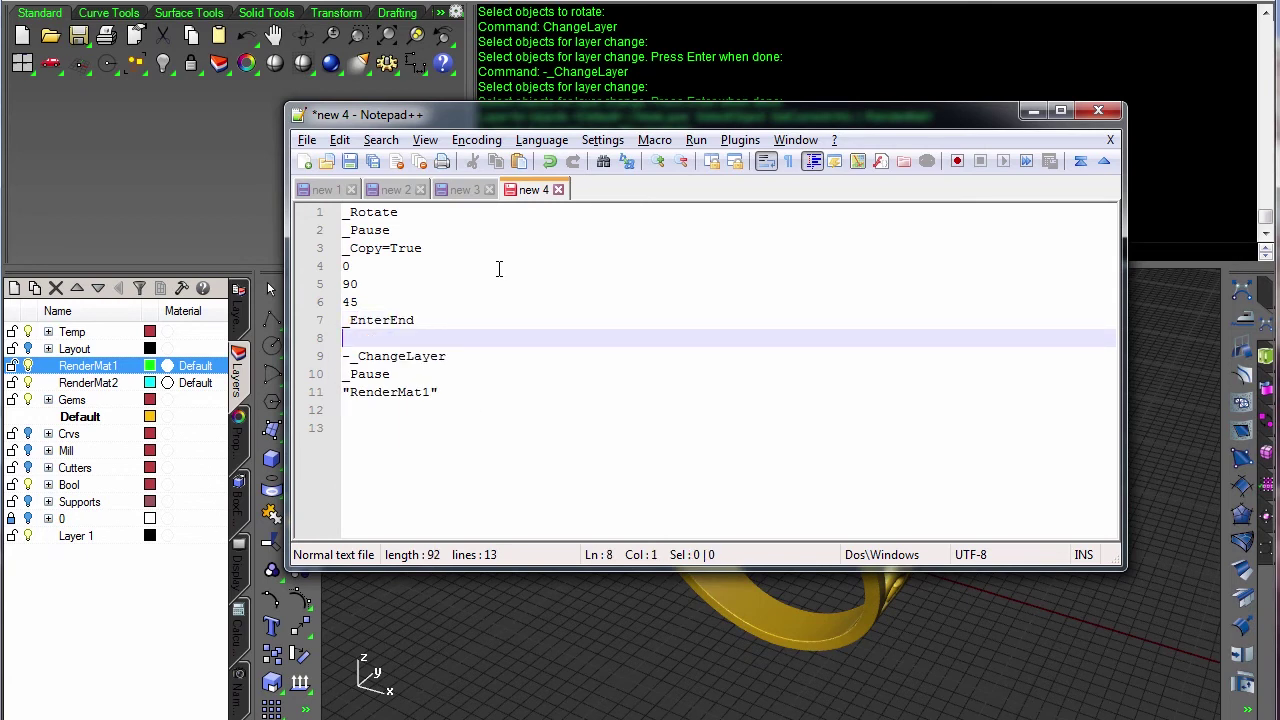
Copy the whole script into Rhino's Macro Editor, and shrink the command history to enlarge the viewport.
{"action": "left_click_drag", "start_coordinate": [437, 391], "coordinate": [316, 214]}
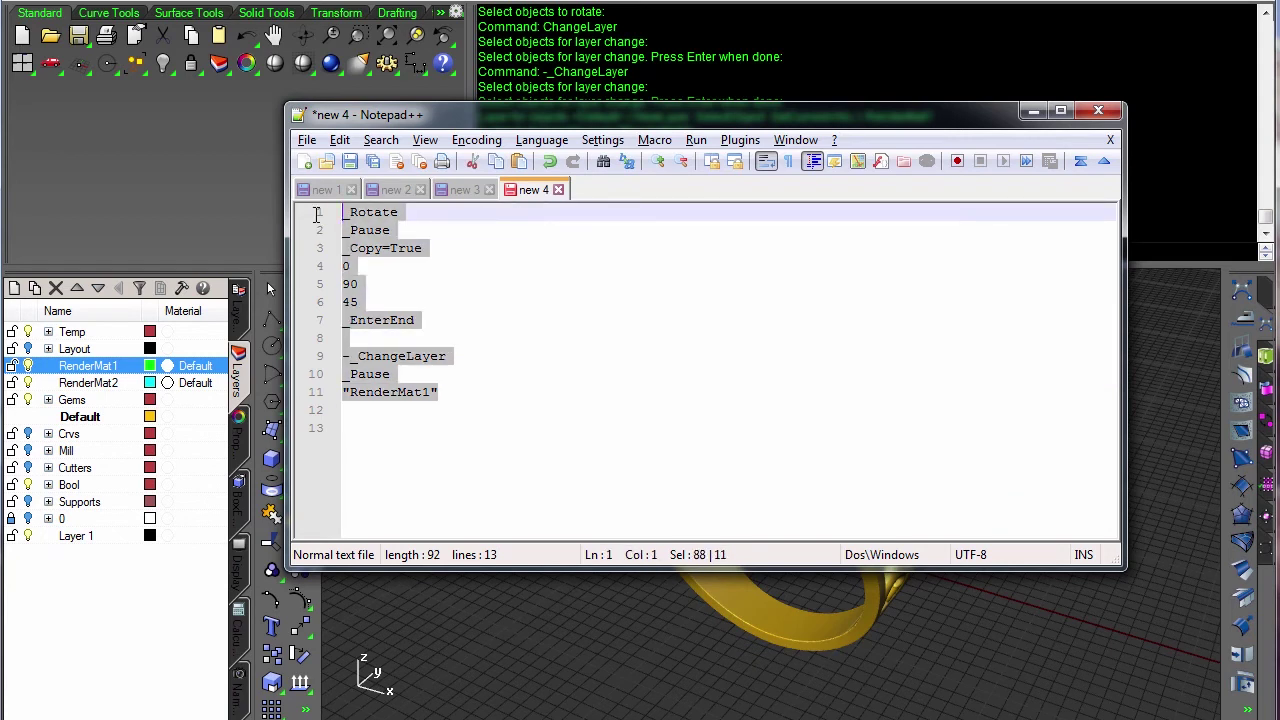
{"action": "left_click", "coordinate": [197, 603]}
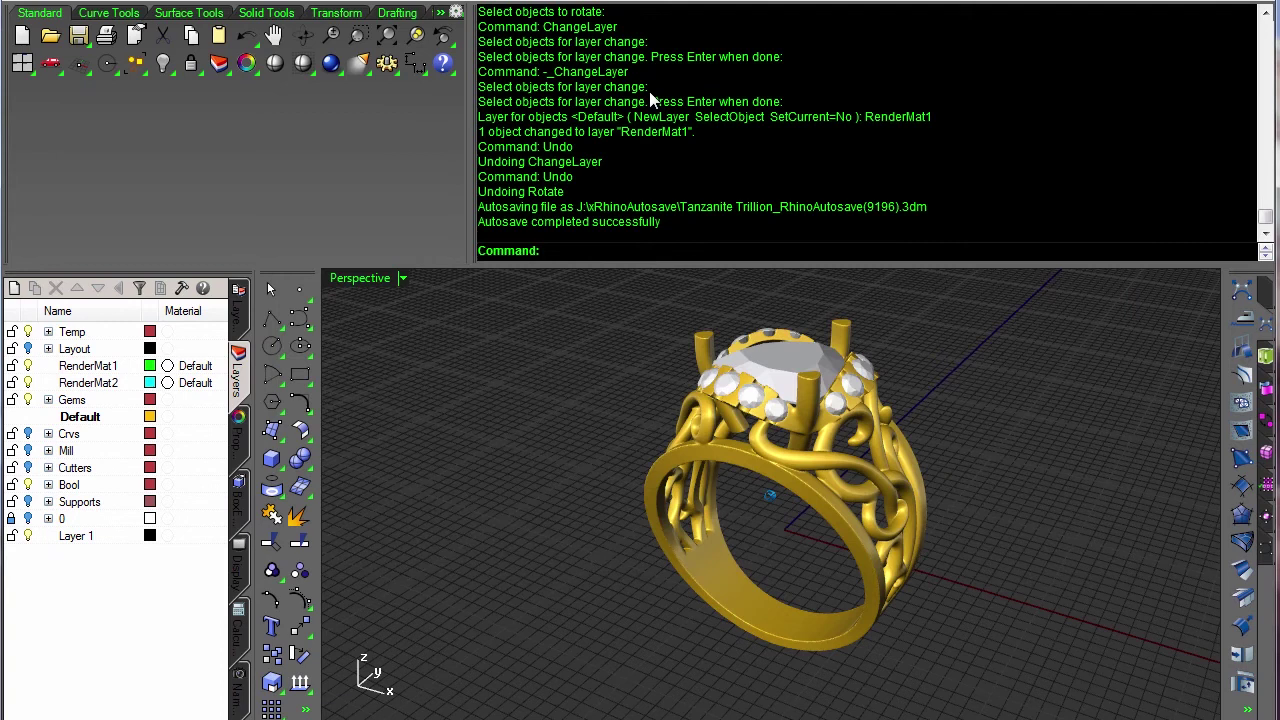
{"action": "left_click_drag", "start_coordinate": [670, 260], "coordinate": [666, 96]}
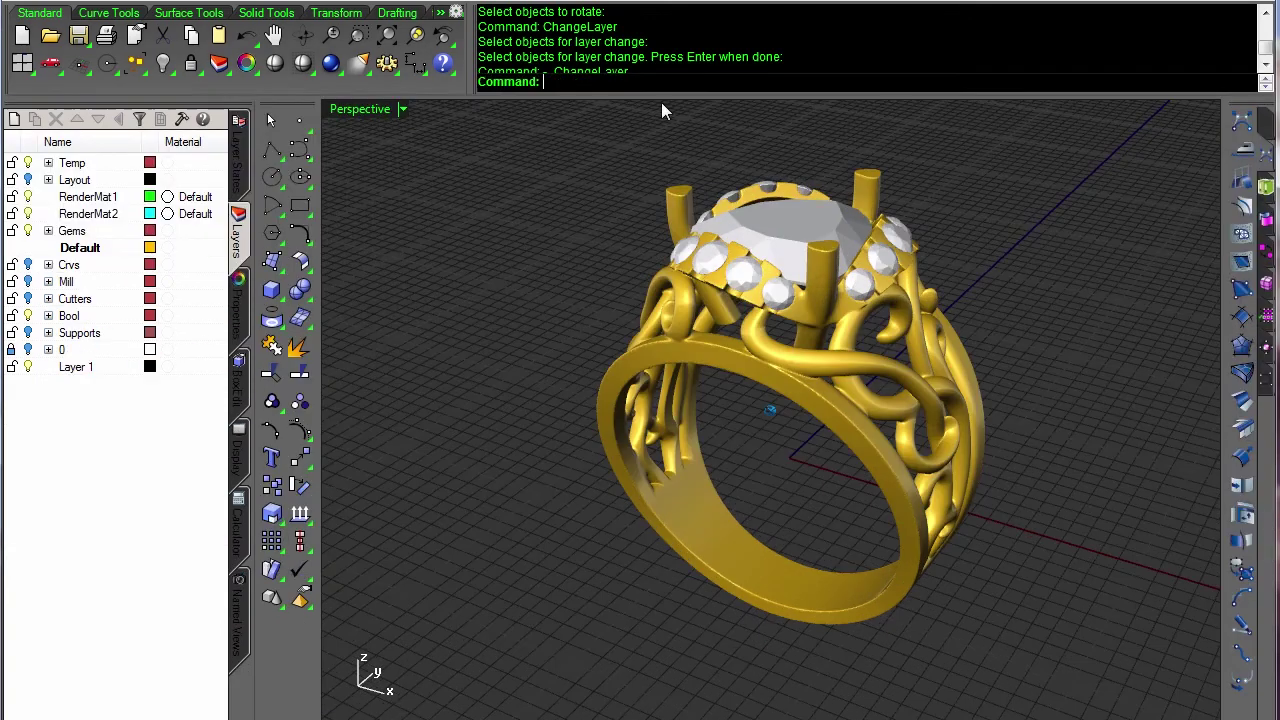
{"action": "right_click", "coordinate": [240, 612]}
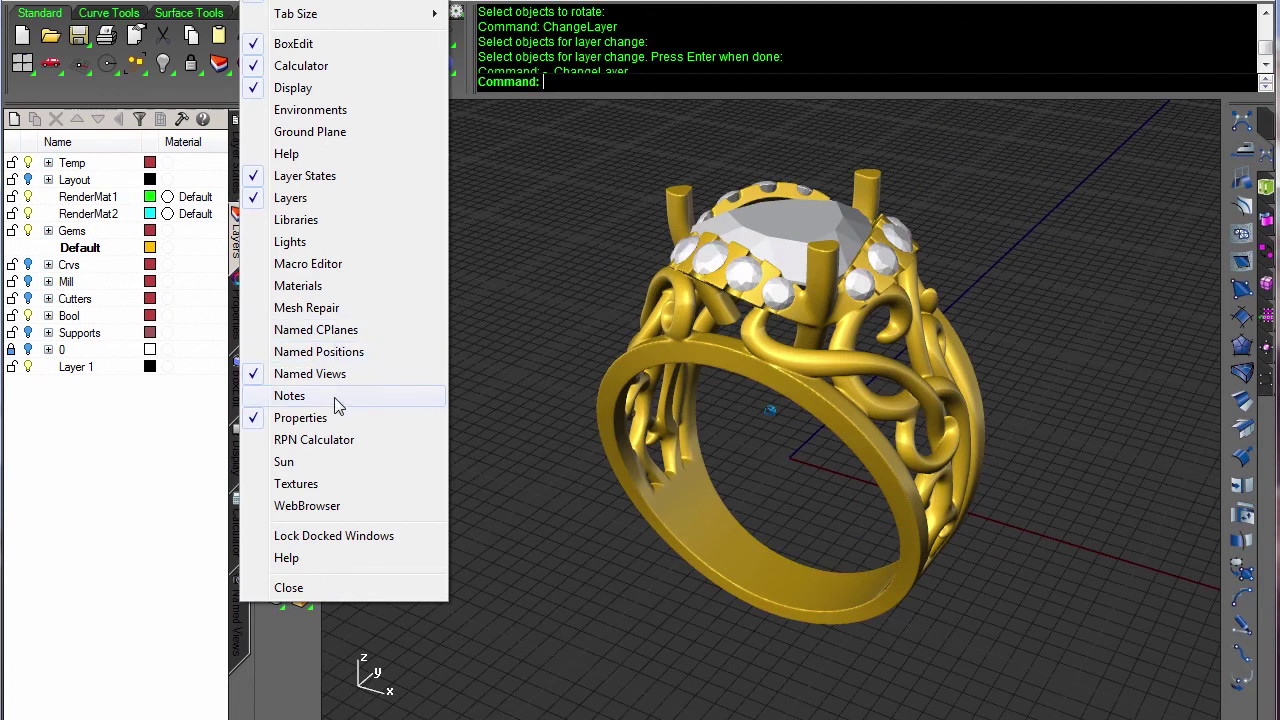
{"action": "left_click", "coordinate": [310, 263]}
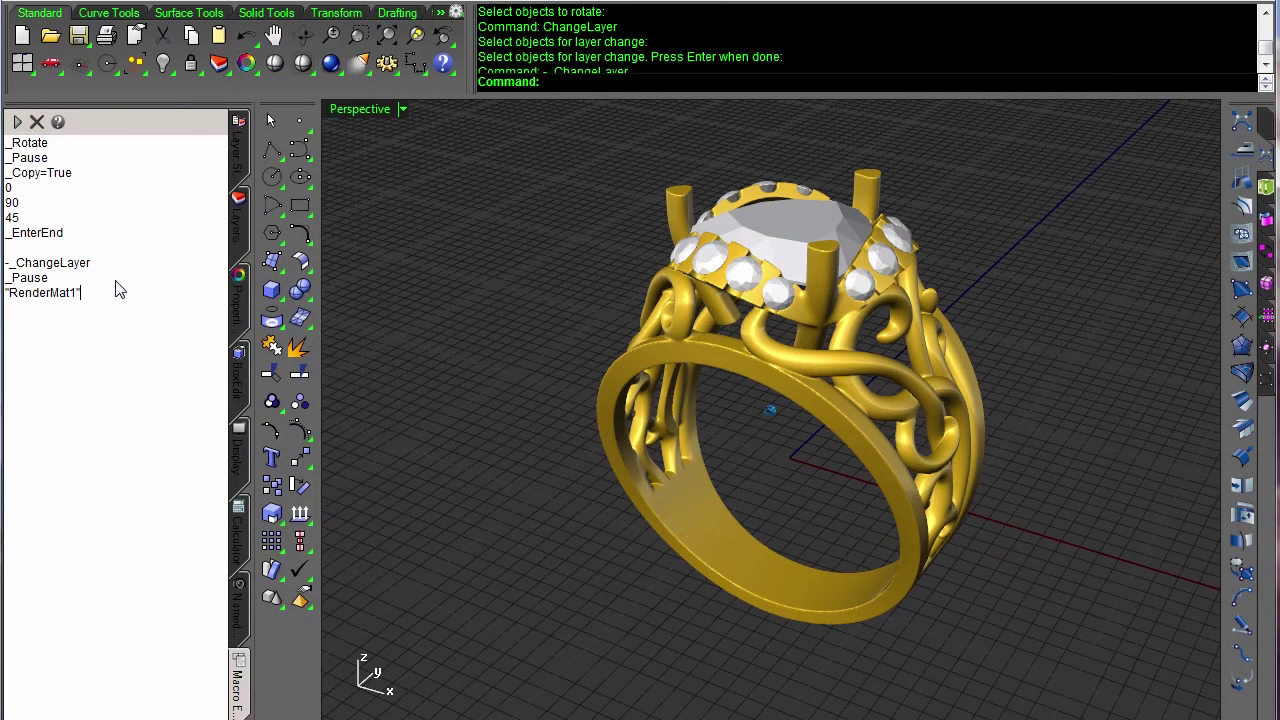
Test the macro on the gold ring and check its output in the command history.
{"action": "left_click", "coordinate": [17, 124]}
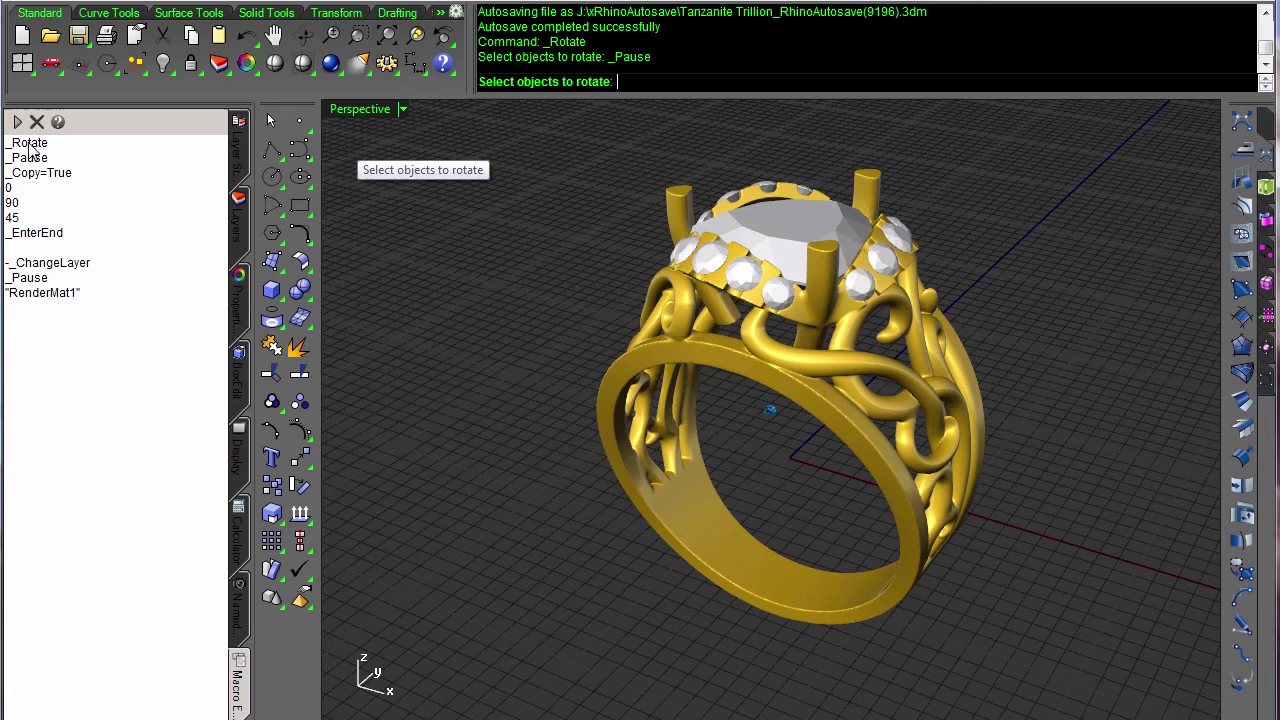
{"action": "left_click", "coordinate": [681, 352]}
{"action": "key", "text": "Return"}
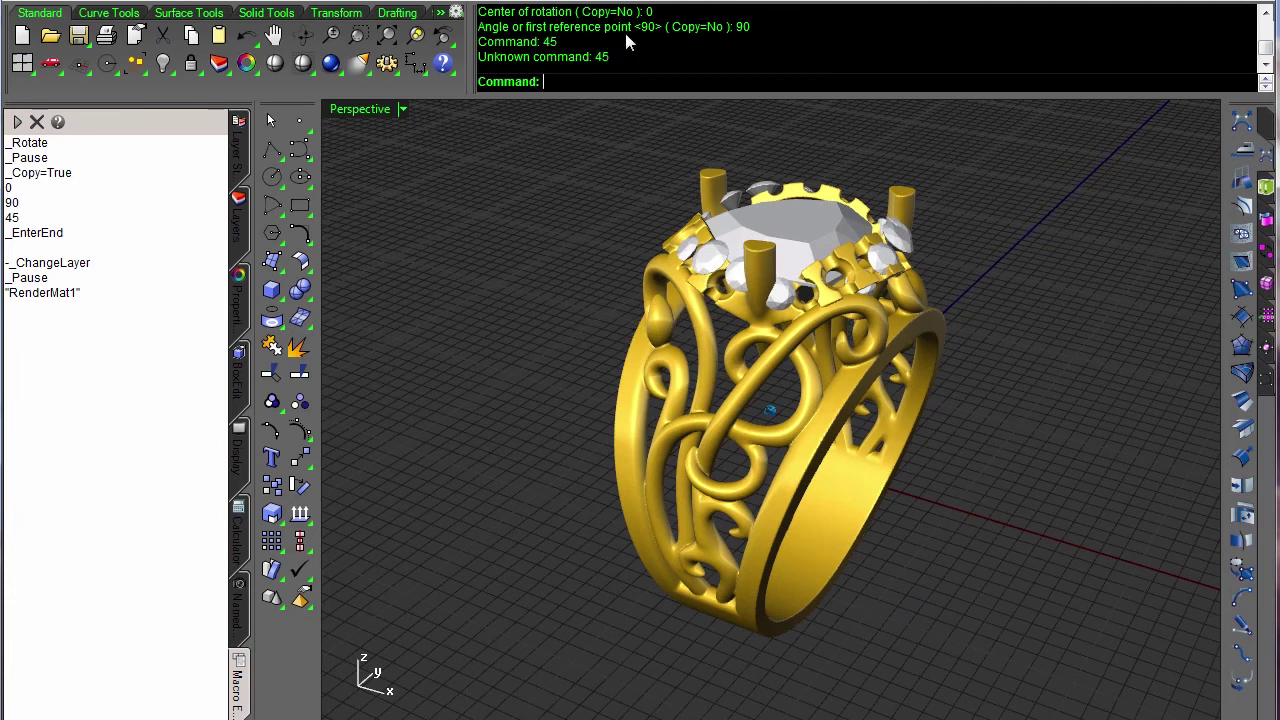
{"action": "scroll", "coordinate": [624, 40], "scroll_direction": "up", "scroll_amount": 1}
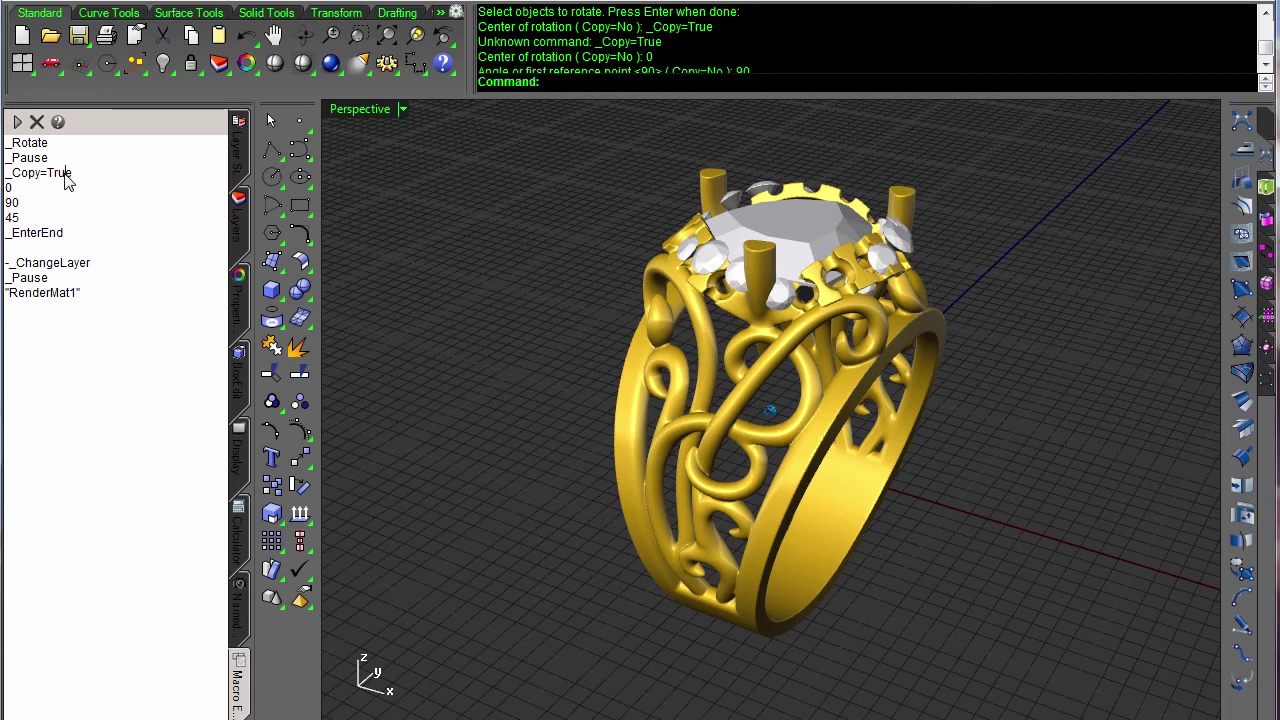
Change the copy option line in the macro to _Copy=Yes.
{"action": "double_click", "coordinate": [62, 174]}
{"action": "type", "text": "T"}
{"action": "key", "text": "BackSpace"}
{"action": "type", "text": "Yes"}
Run the corrected macro on the gold ring and move one of the overlapping rings to layer RenderMat1.
{"action": "left_click", "coordinate": [17, 121]}
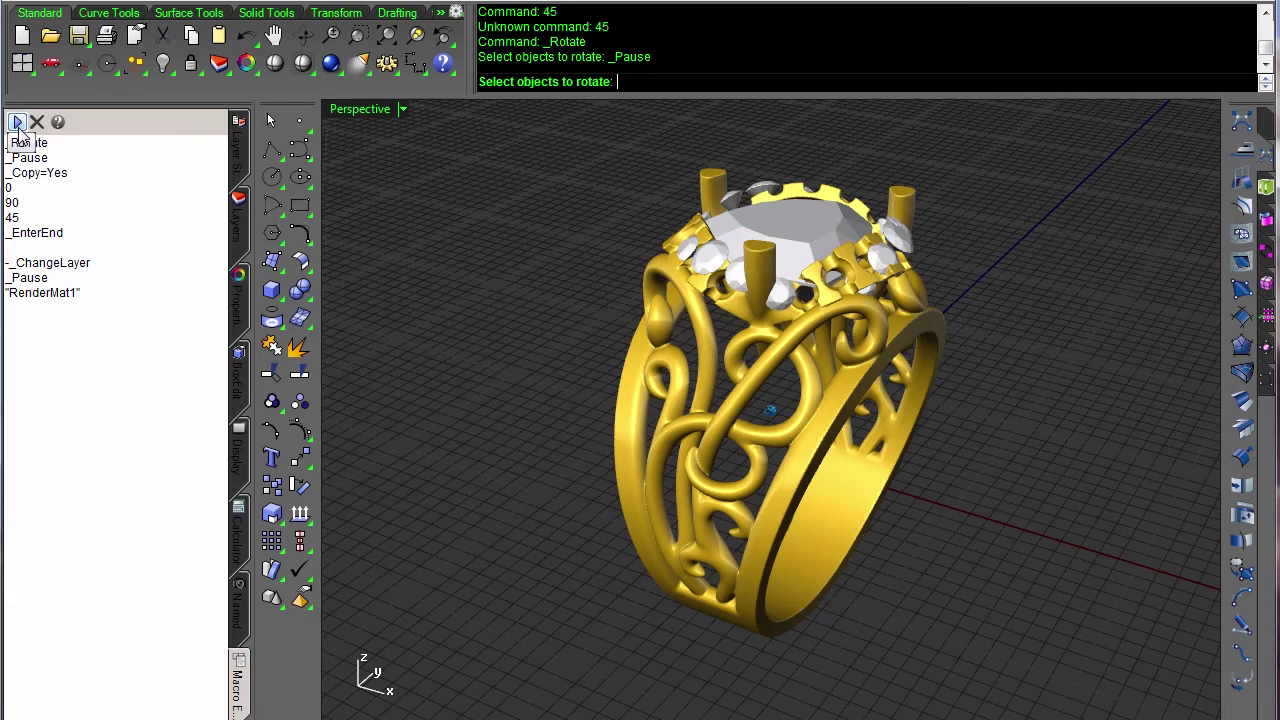
{"action": "left_click", "coordinate": [658, 387]}
{"action": "key", "text": "Return"}
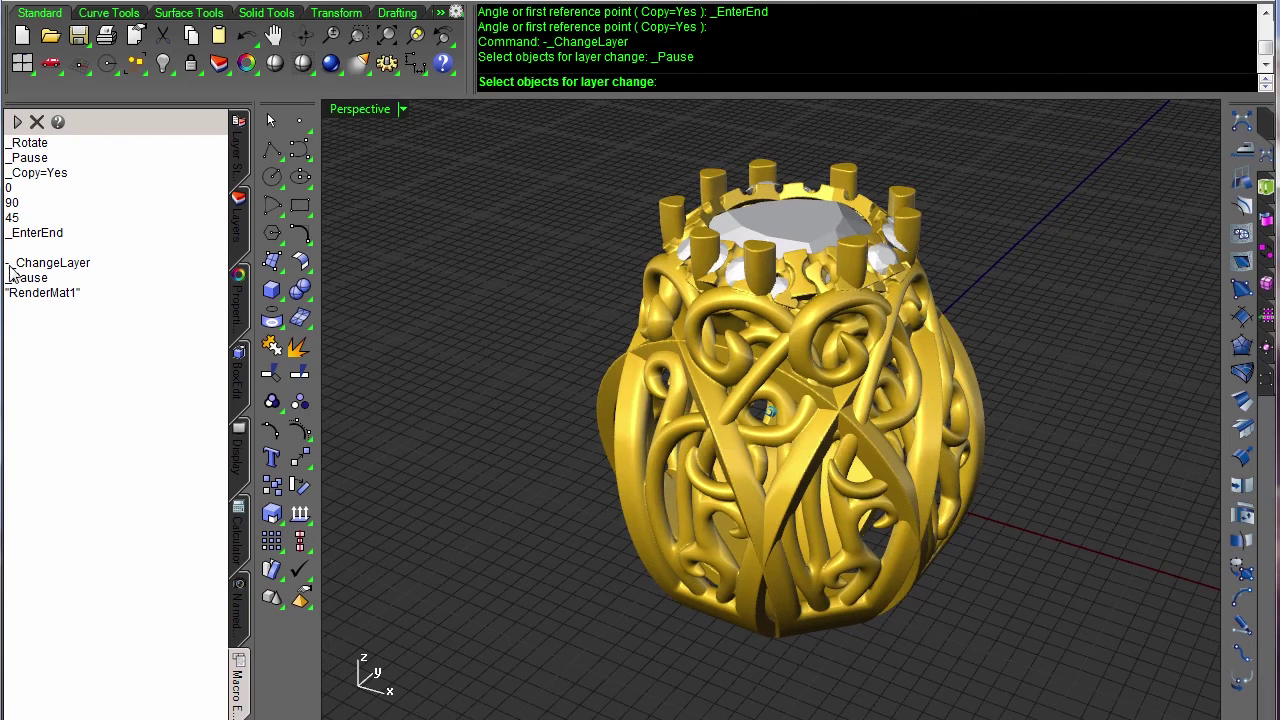
{"action": "left_click", "coordinate": [609, 390]}
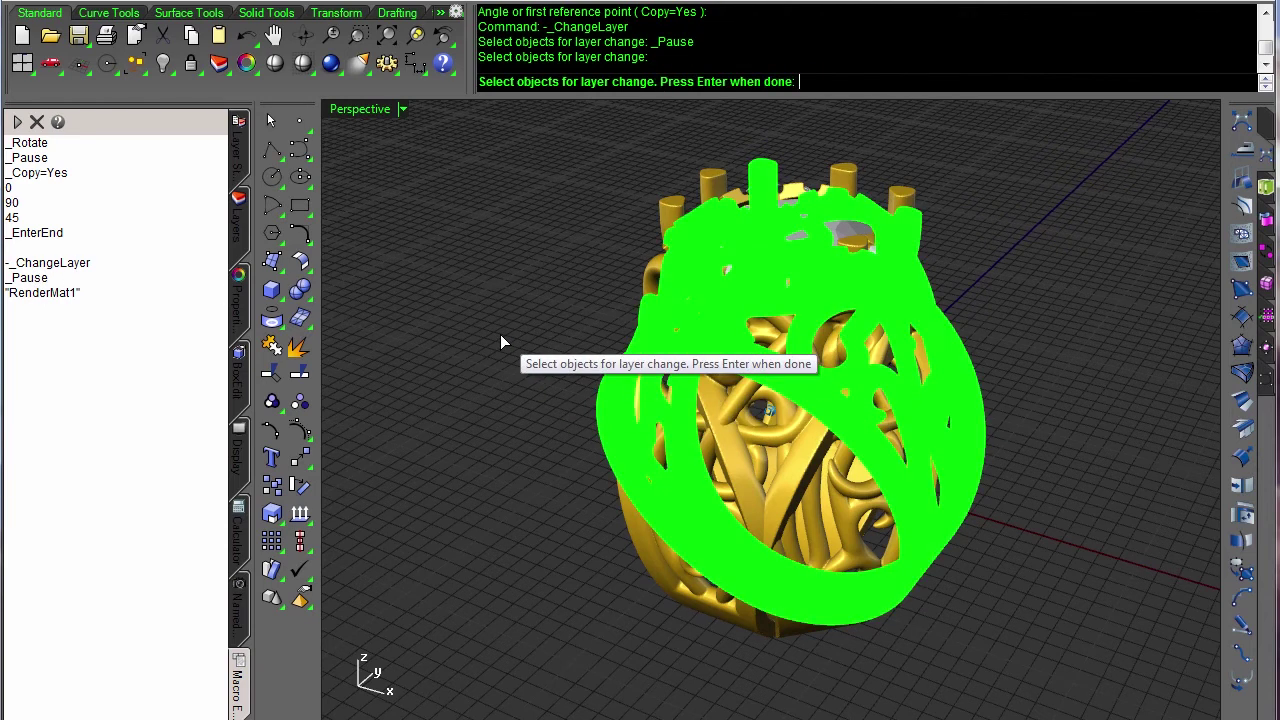
{"action": "key", "text": "Return"}
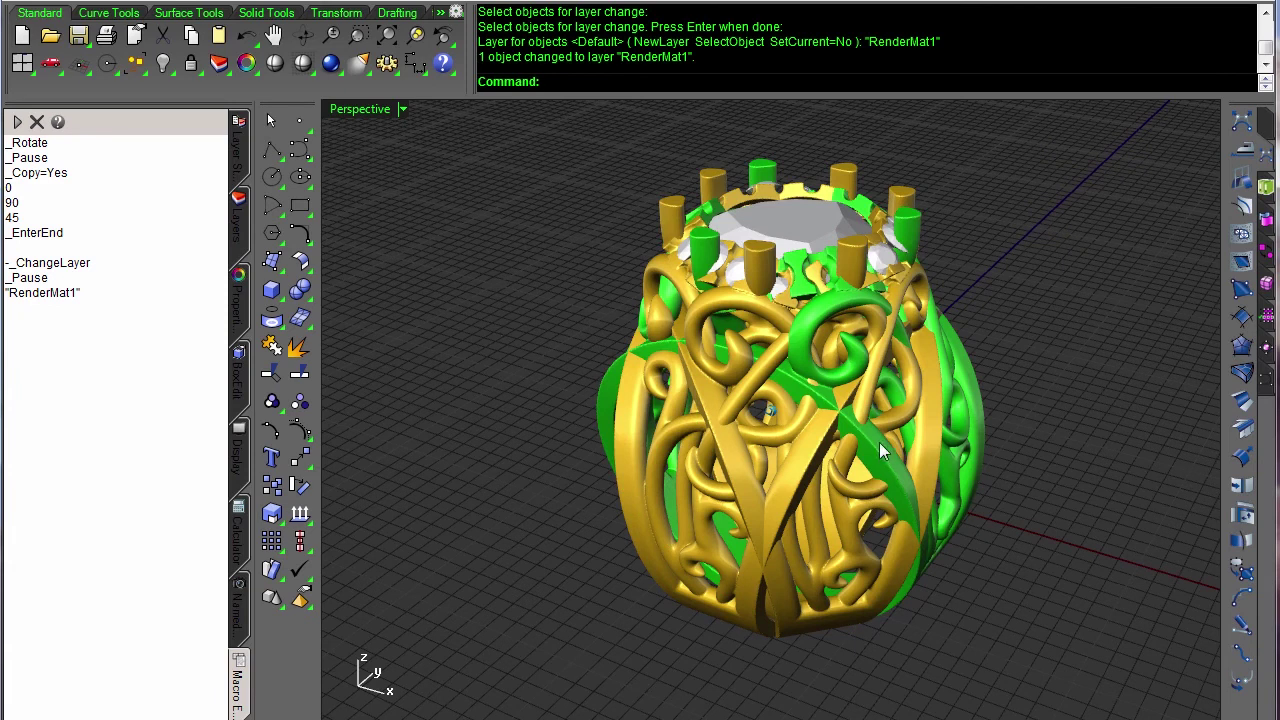
{"action": "right_click_drag", "start_coordinate": [885, 452], "coordinate": [505, 441]}
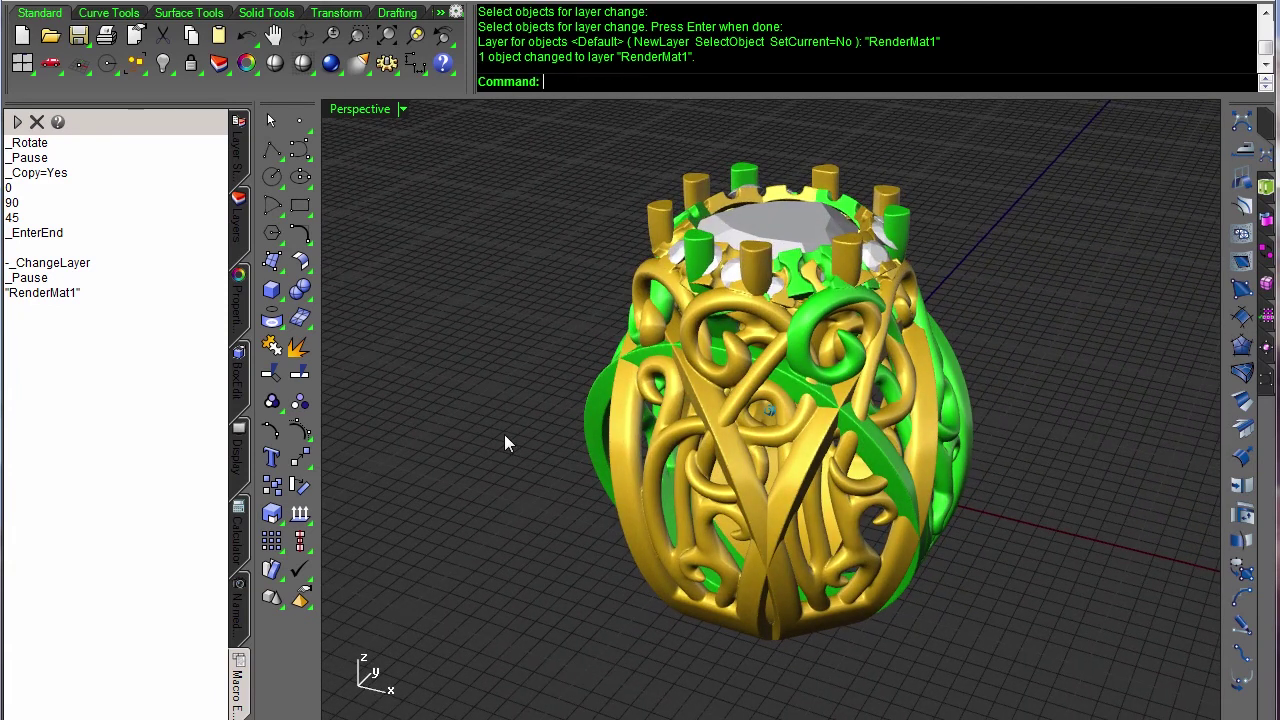
Undo the layer change and the rotations from both macro runs, and deselect the ring.
{"action": "key", "text": "ctrl+z"}
{"action": "key", "text": "ctrl+z"}
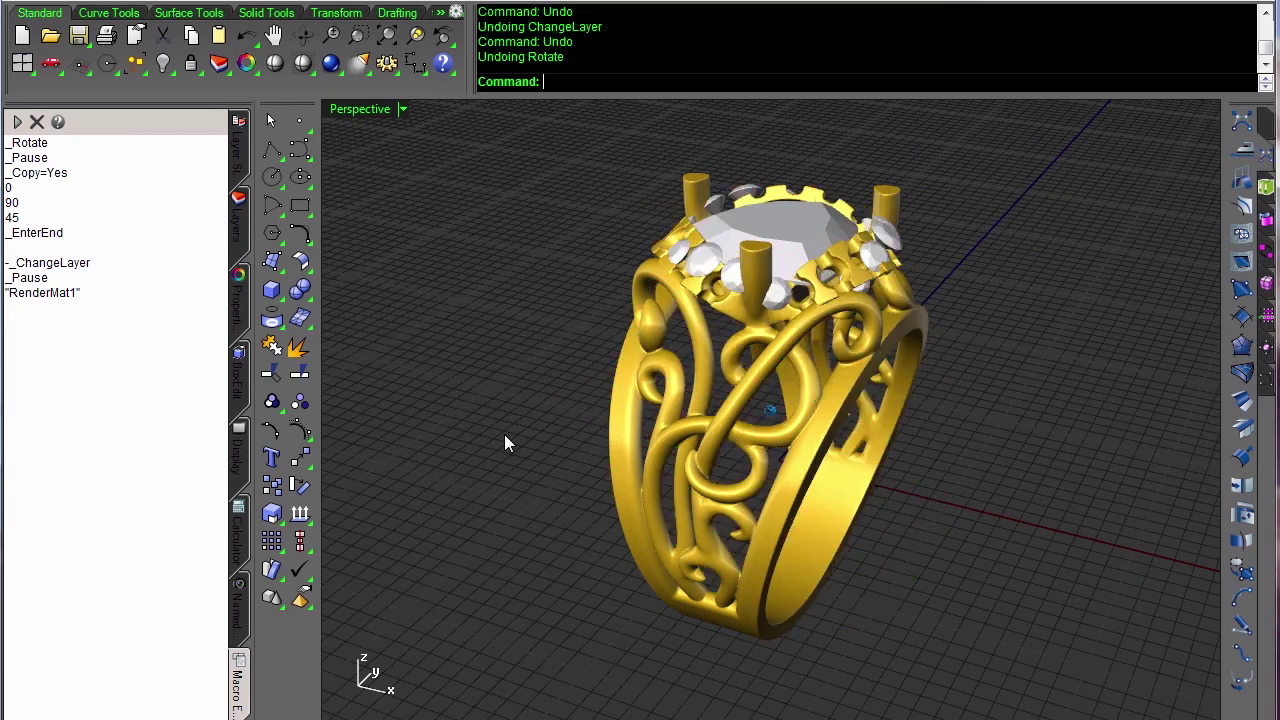
{"action": "key", "text": "ctrl+z"}
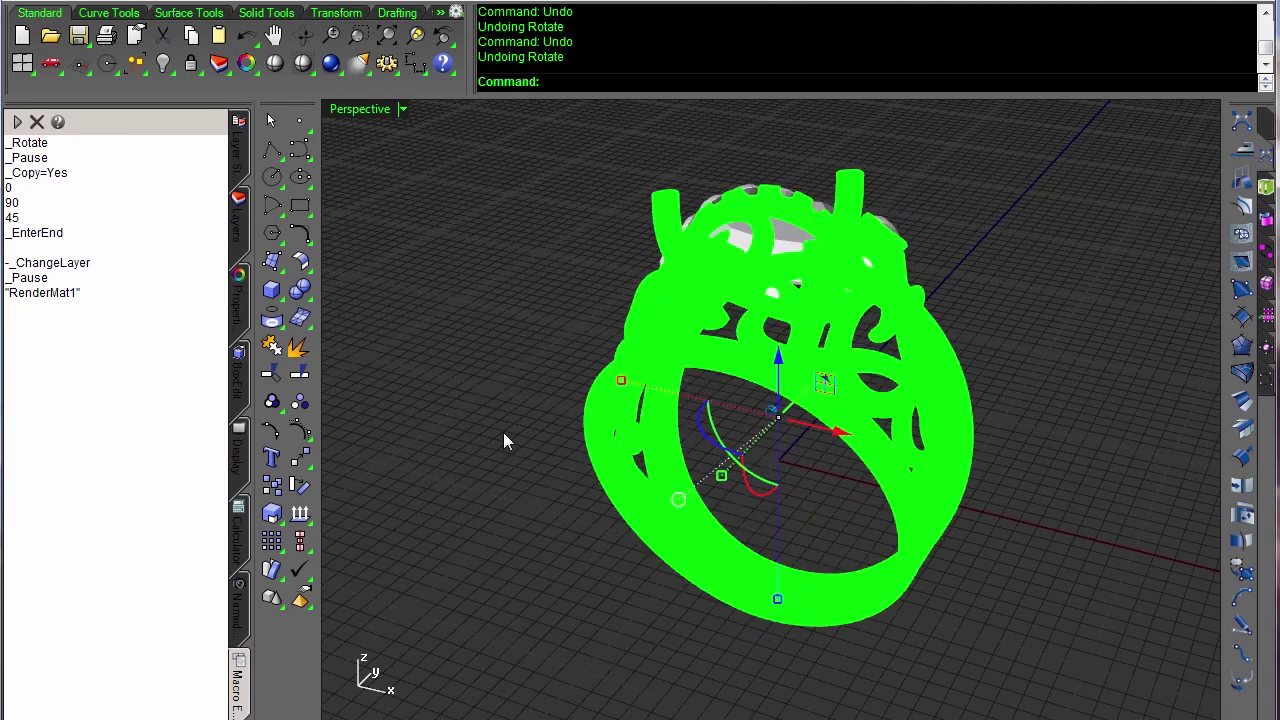
{"action": "key", "text": "Escape"}
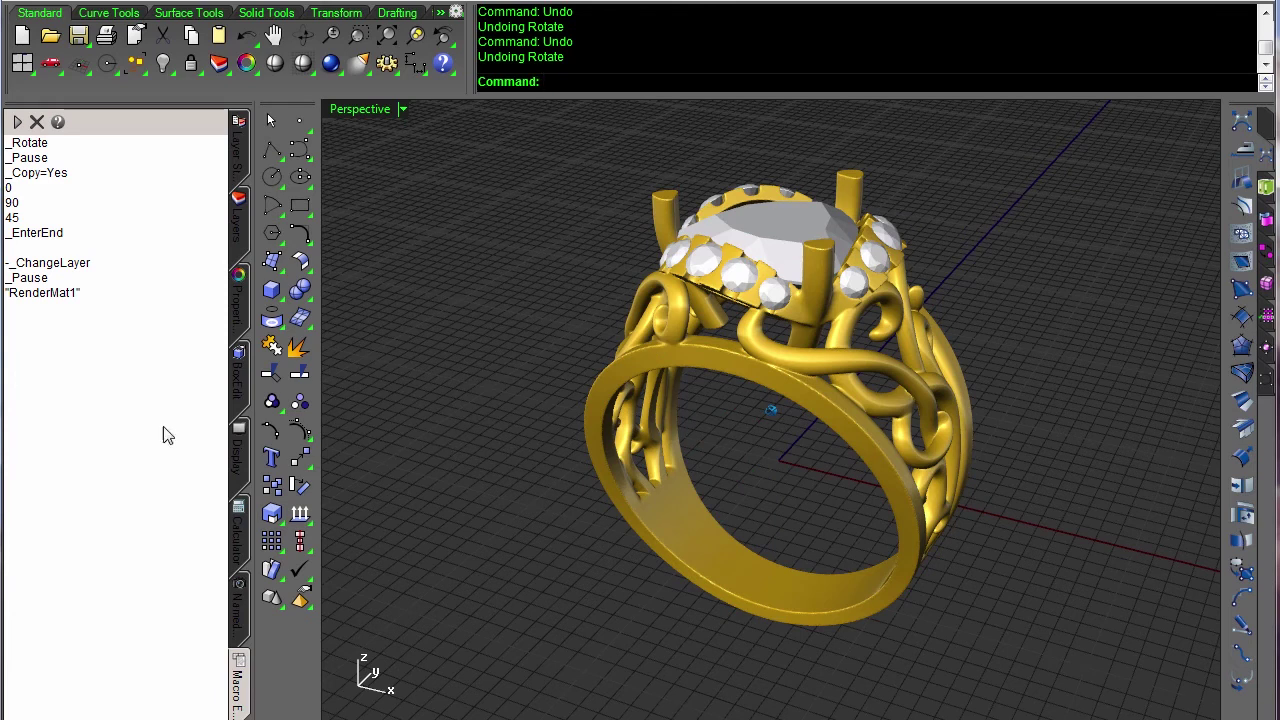
Clear the entire script from the Macro Editor.
{"action": "left_click_drag", "start_coordinate": [70, 177], "coordinate": [48, 176]}
{"action": "left_click", "coordinate": [95, 340]}
{"action": "left_click_drag", "start_coordinate": [115, 316], "coordinate": [4, 147]}
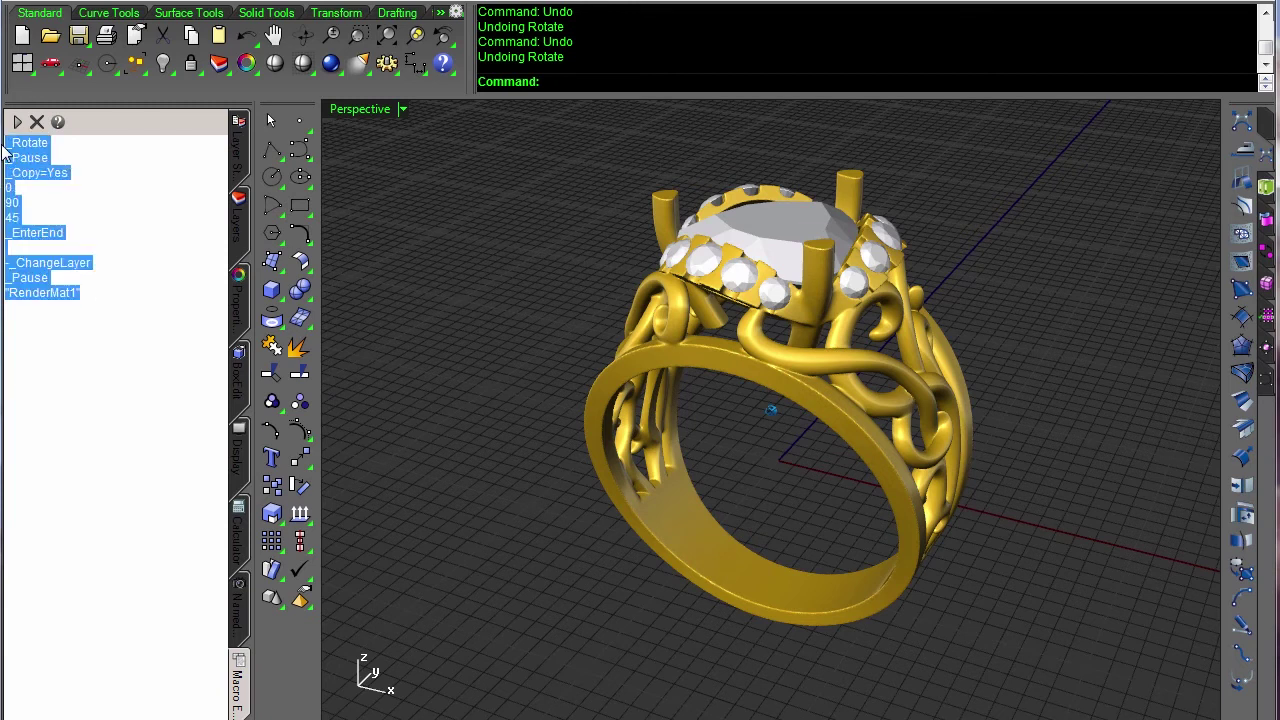
{"action": "key", "text": "Delete"}
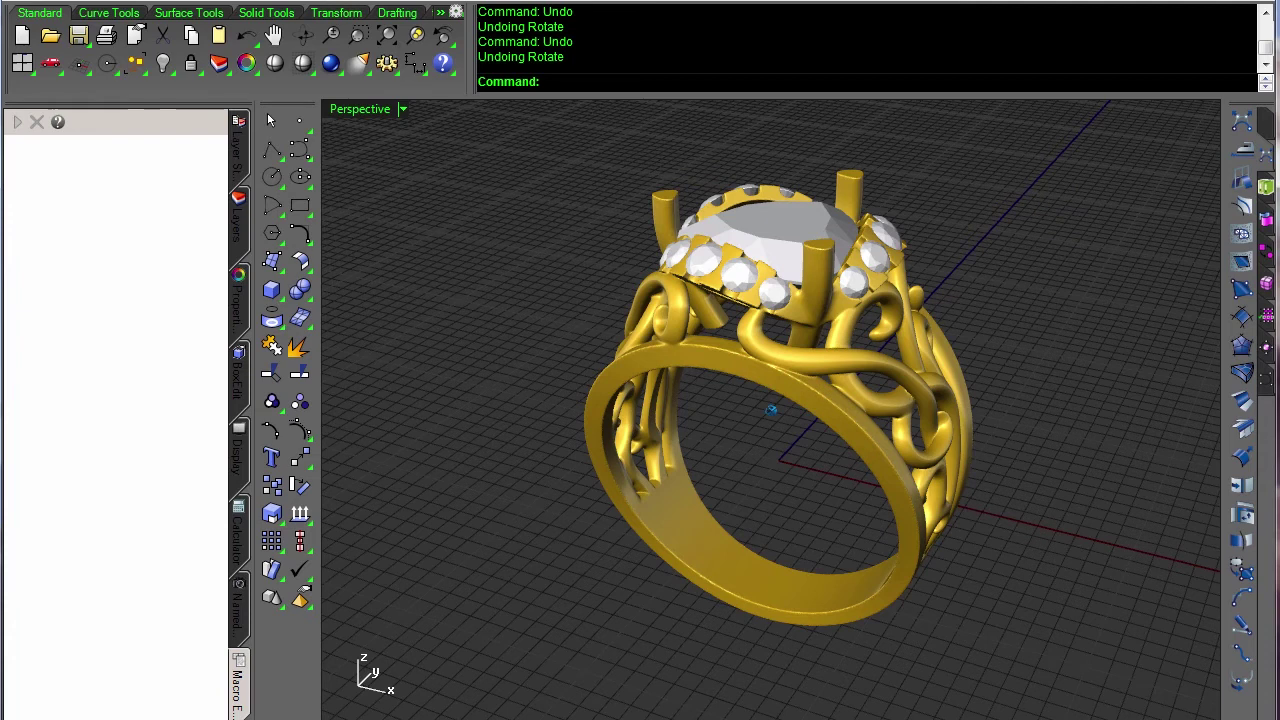
Copy the whole script from the "new 3" document in Notepad++ and paste it into Rhino's Macro Editor.
{"action": "key", "text": "alt+Tab"}
{"action": "left_click", "coordinate": [462, 190]}
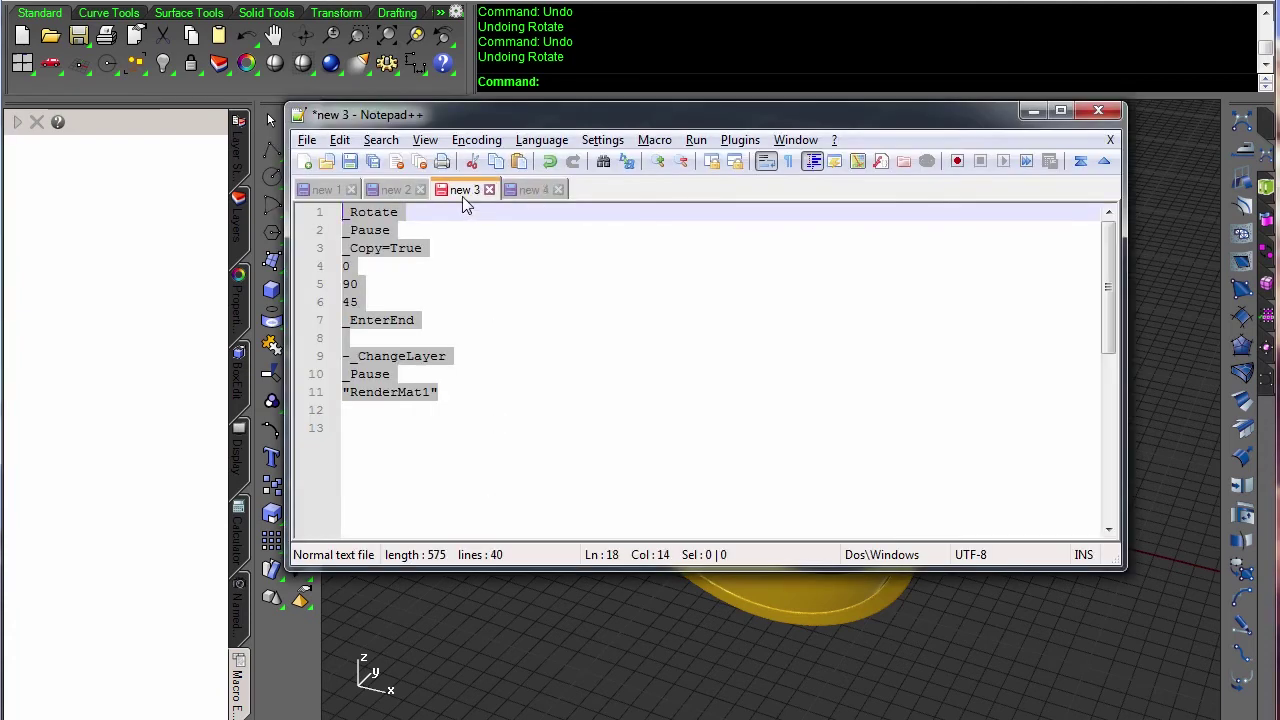
{"action": "left_click", "coordinate": [461, 301]}
{"action": "key", "text": "ctrl+a"}
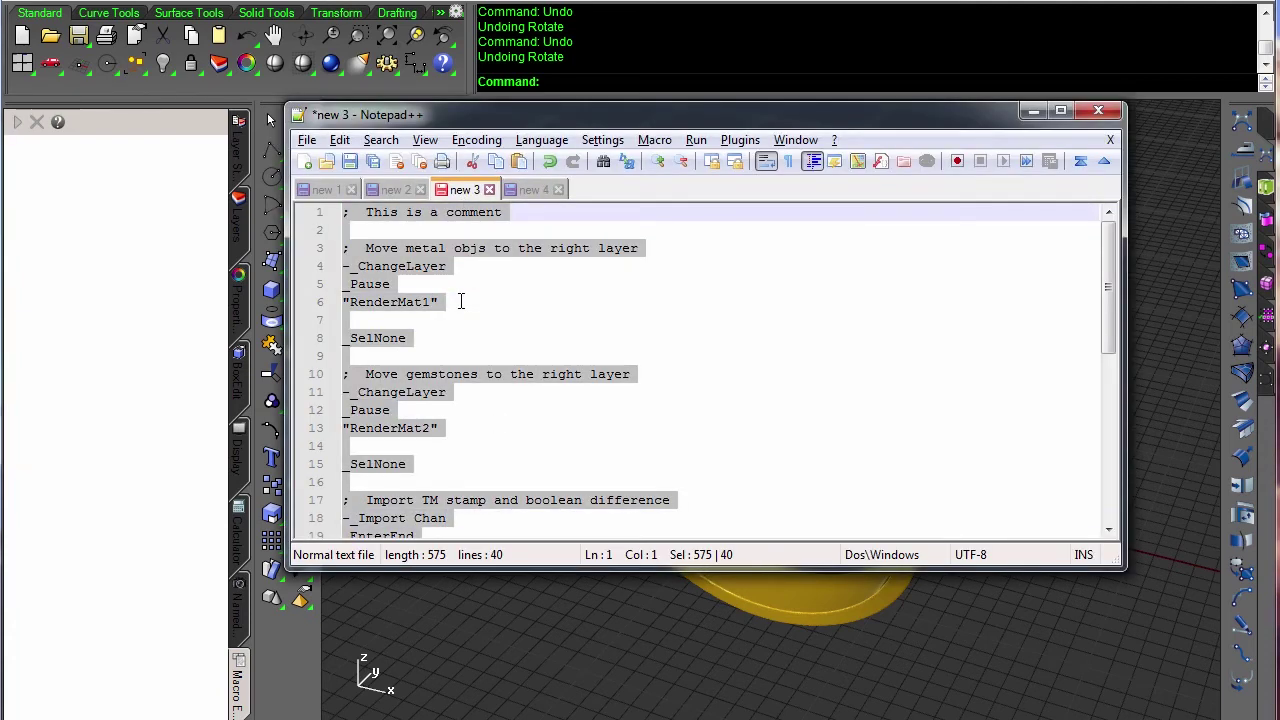
{"action": "key", "text": "ctrl+c"}
{"action": "left_click", "coordinate": [131, 343]}
{"action": "key", "text": "ctrl+v"}
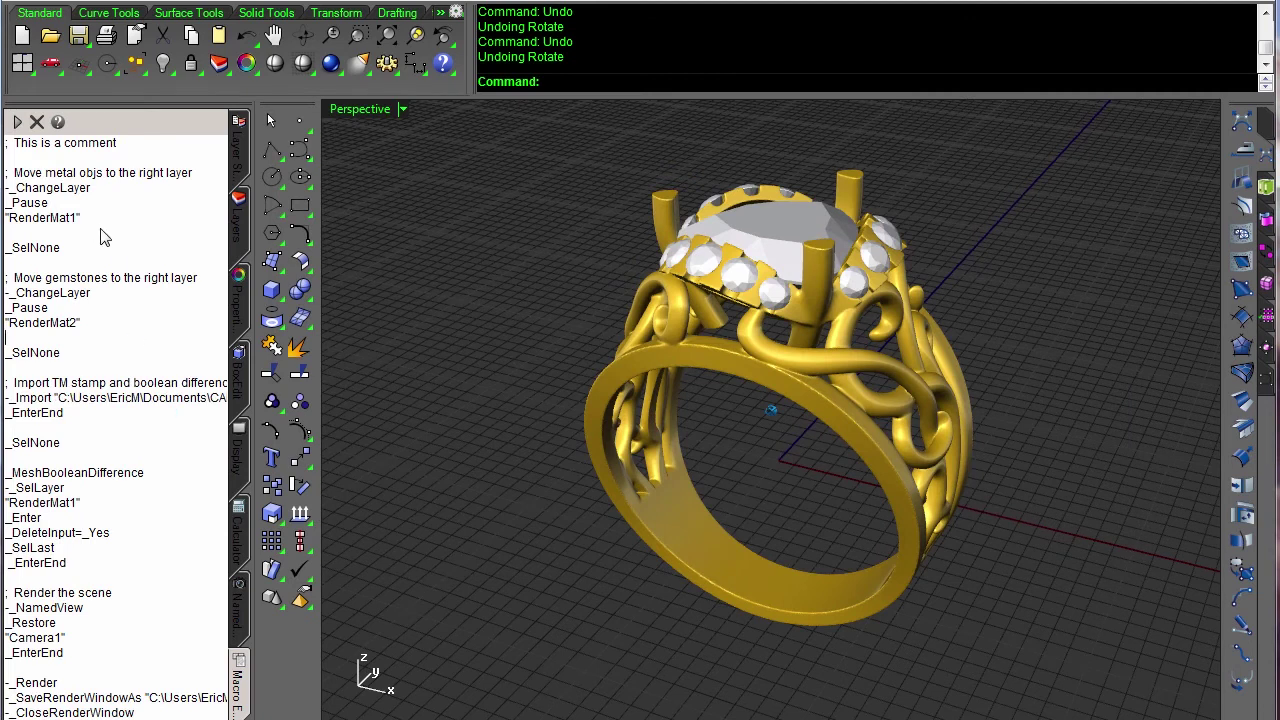
Review the macro's comment lines and its layer-change, pause and _SelNone commands for the metal and gemstones.
{"action": "left_click", "coordinate": [11, 148]}
{"action": "left_click_drag", "start_coordinate": [11, 145], "coordinate": [3, 145]}
{"action": "left_click_drag", "start_coordinate": [24, 148], "coordinate": [118, 143]}
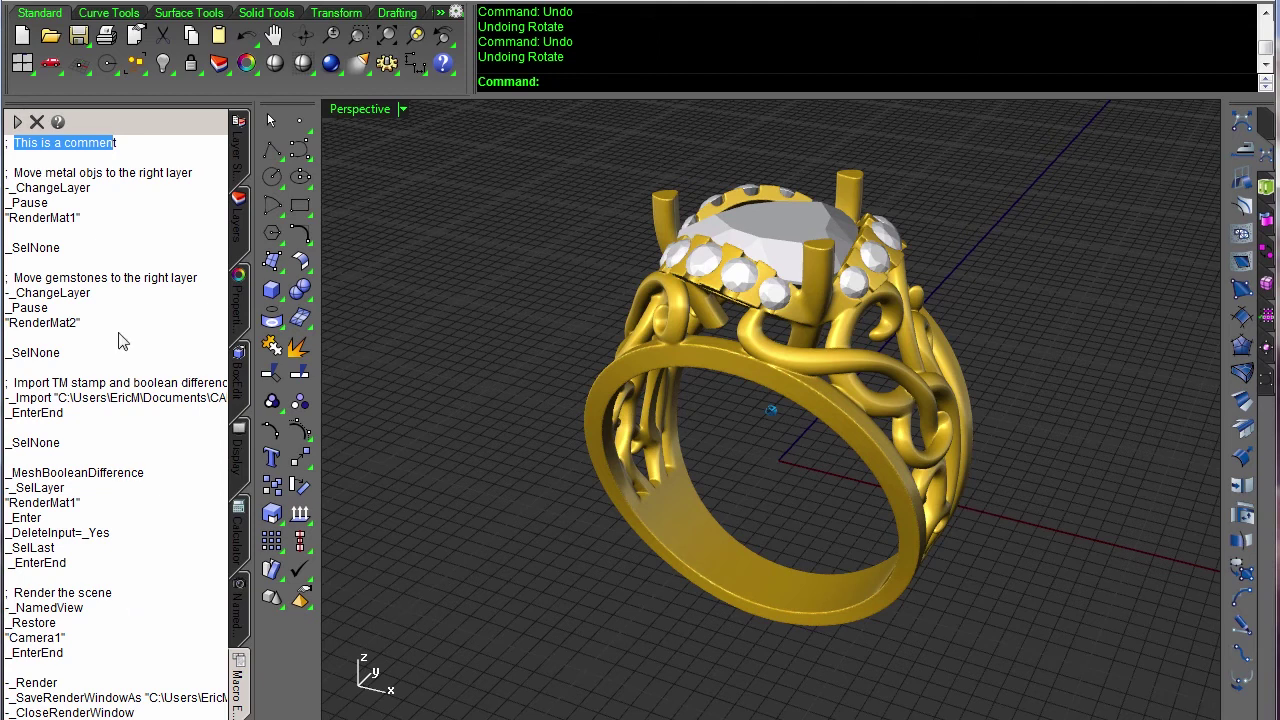
{"action": "left_click_drag", "start_coordinate": [15, 178], "coordinate": [194, 178]}
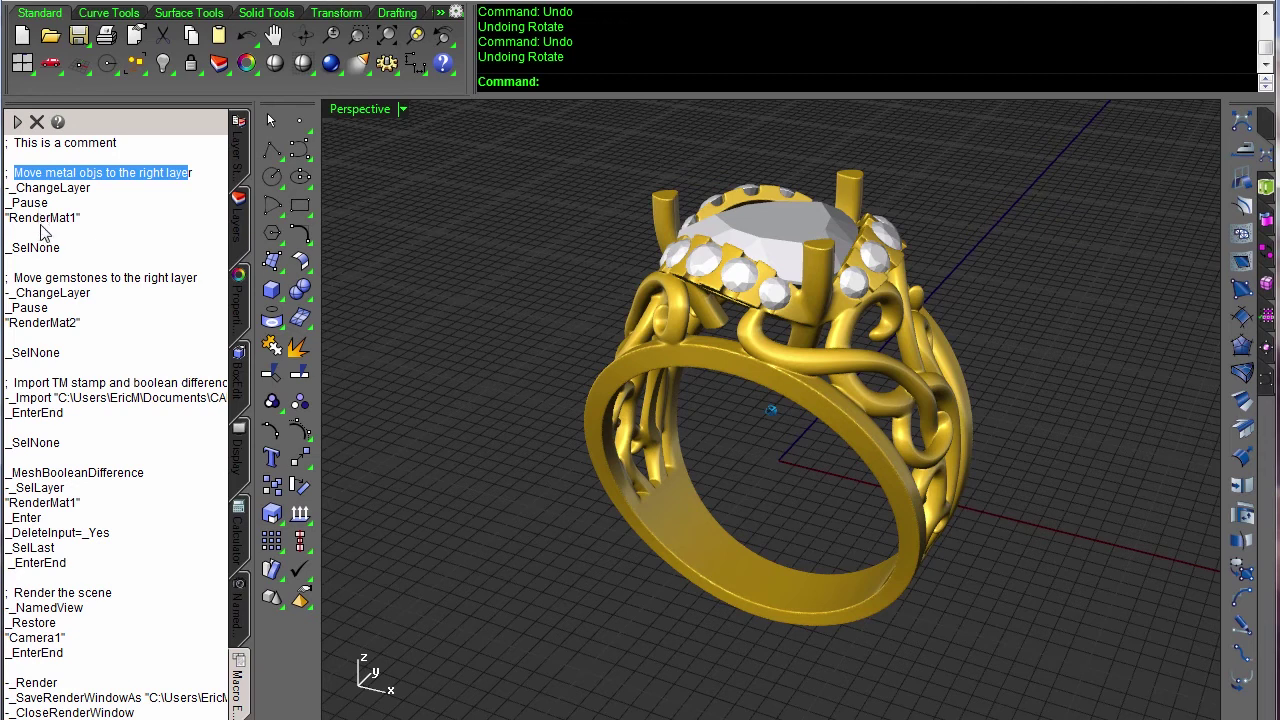
{"action": "left_click", "coordinate": [7, 196]}
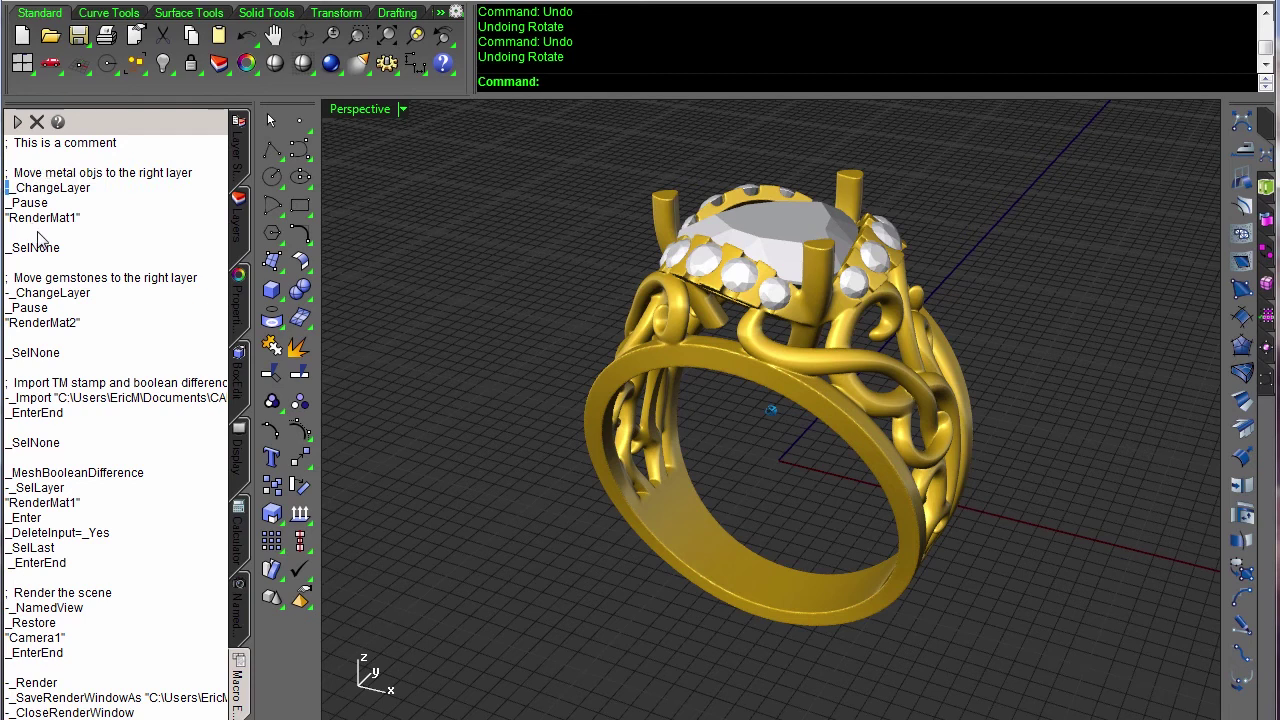
{"action": "left_click_drag", "start_coordinate": [76, 254], "coordinate": [6, 257]}
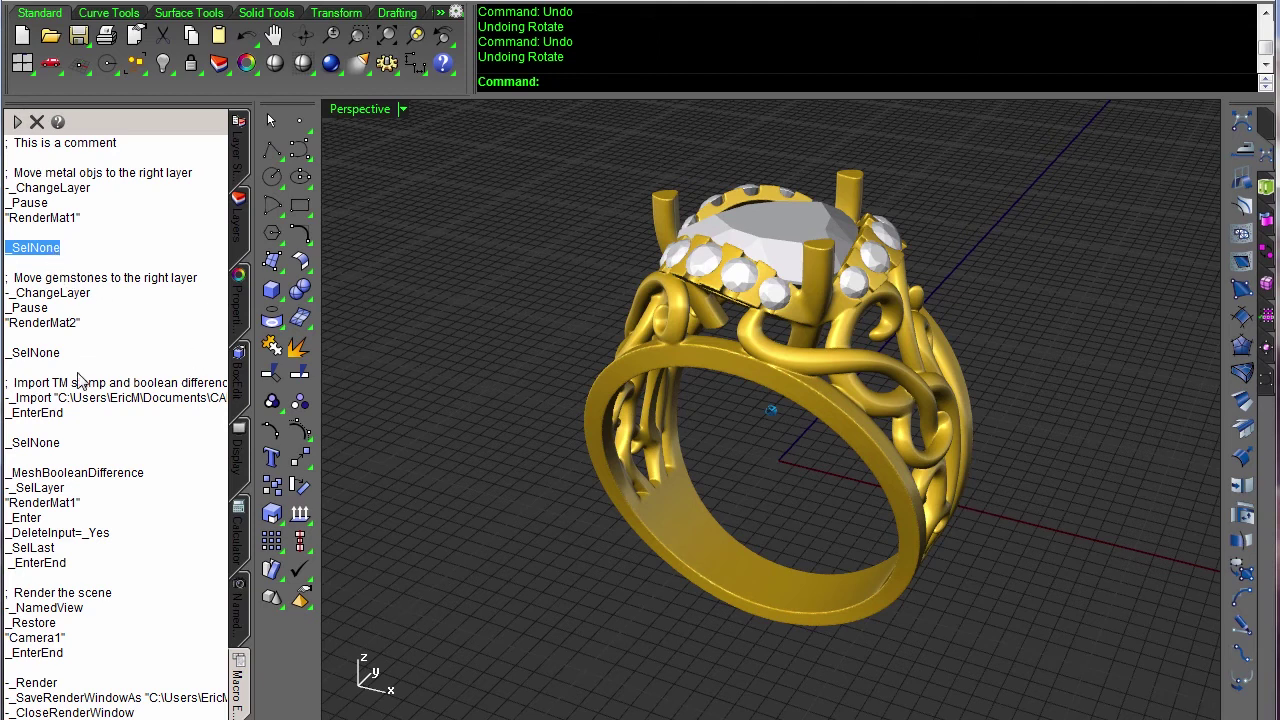
{"action": "double_click", "coordinate": [44, 310]}
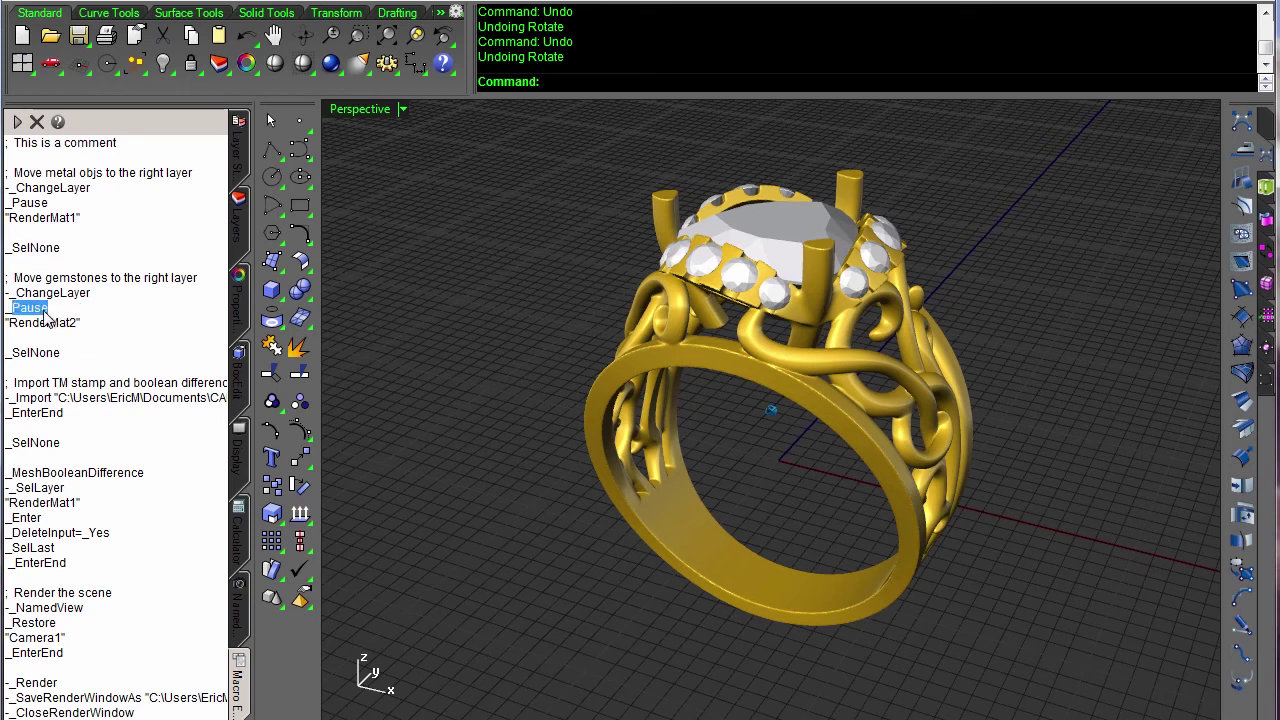
{"action": "left_click", "coordinate": [627, 377]}
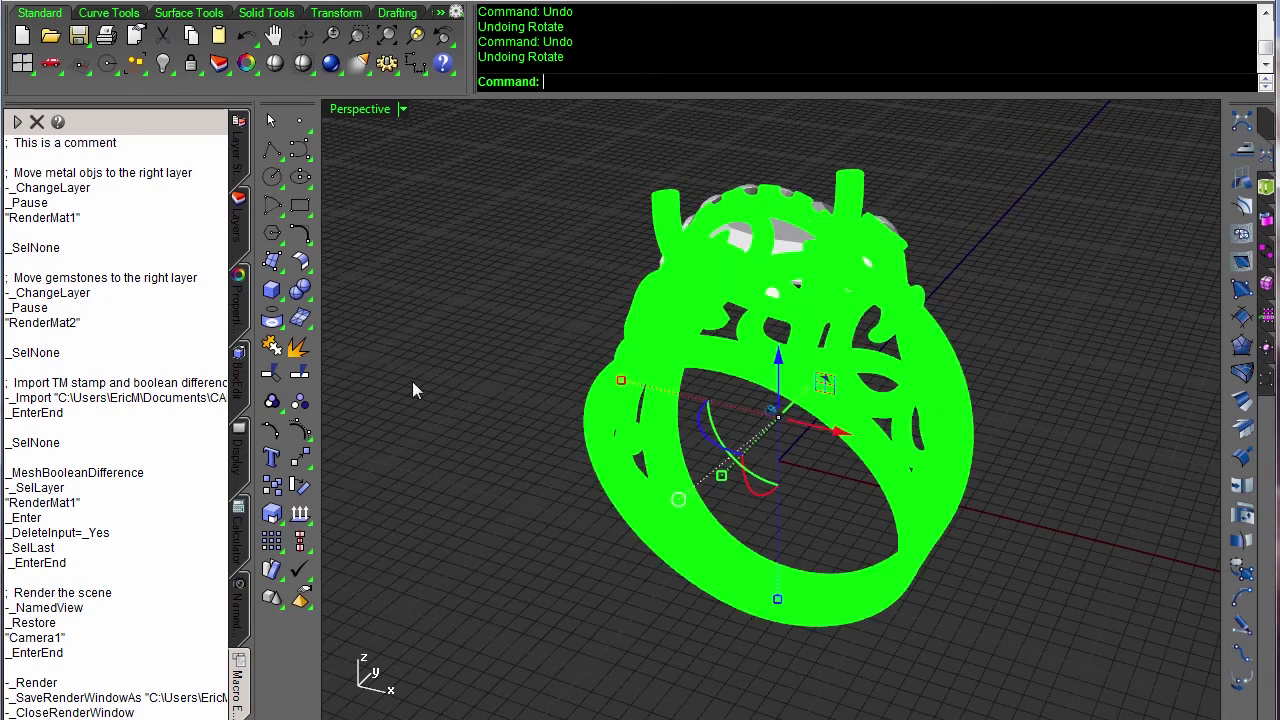
{"action": "double_click", "coordinate": [51, 219]}
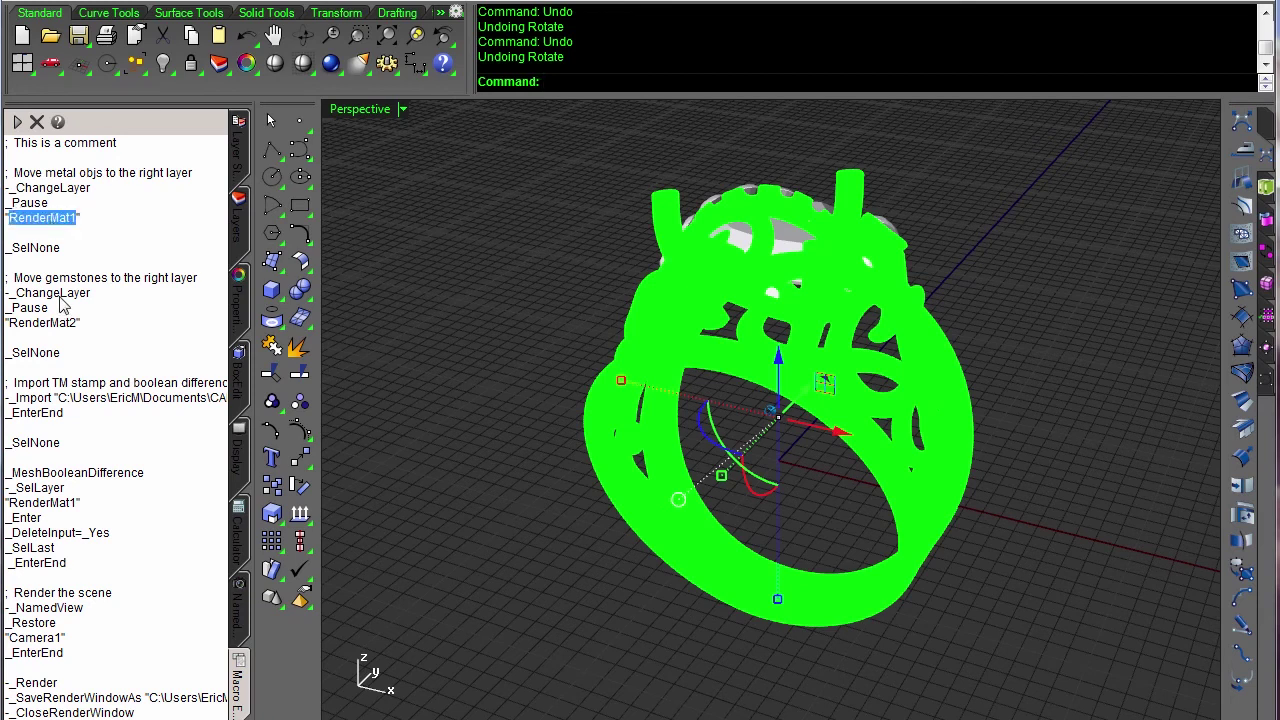
{"action": "left_click", "coordinate": [74, 255]}
{"action": "key", "text": "Escape"}
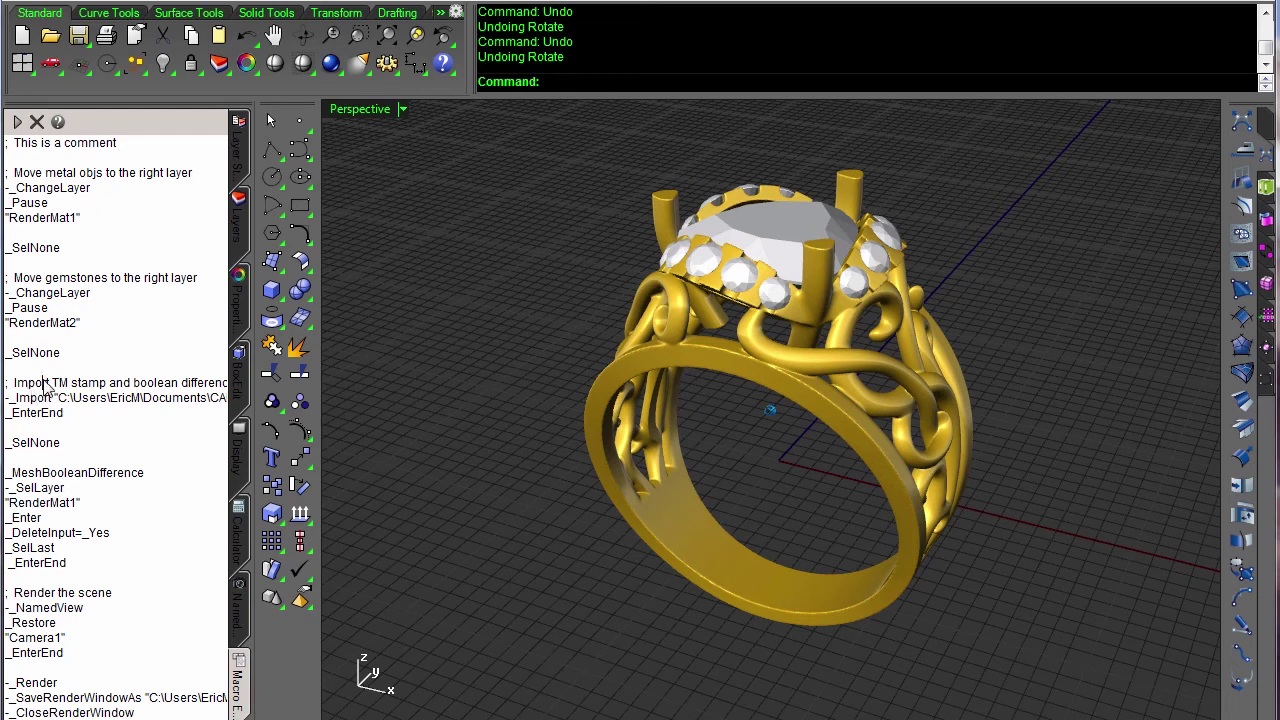
Examine the macro's TM stamp import section, including the STL file path and the _EnterEnd and _SelNone lines.
{"action": "left_click_drag", "start_coordinate": [44, 386], "coordinate": [134, 391]}
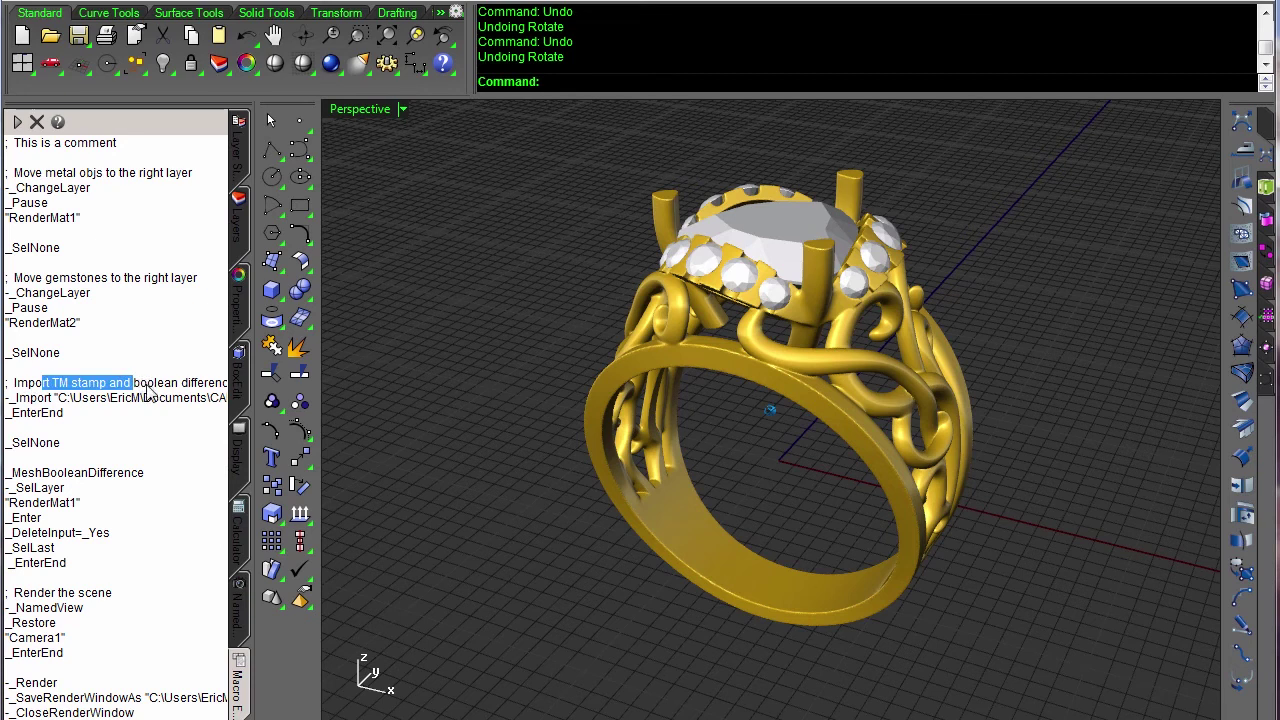
{"action": "left_click", "coordinate": [12, 405]}
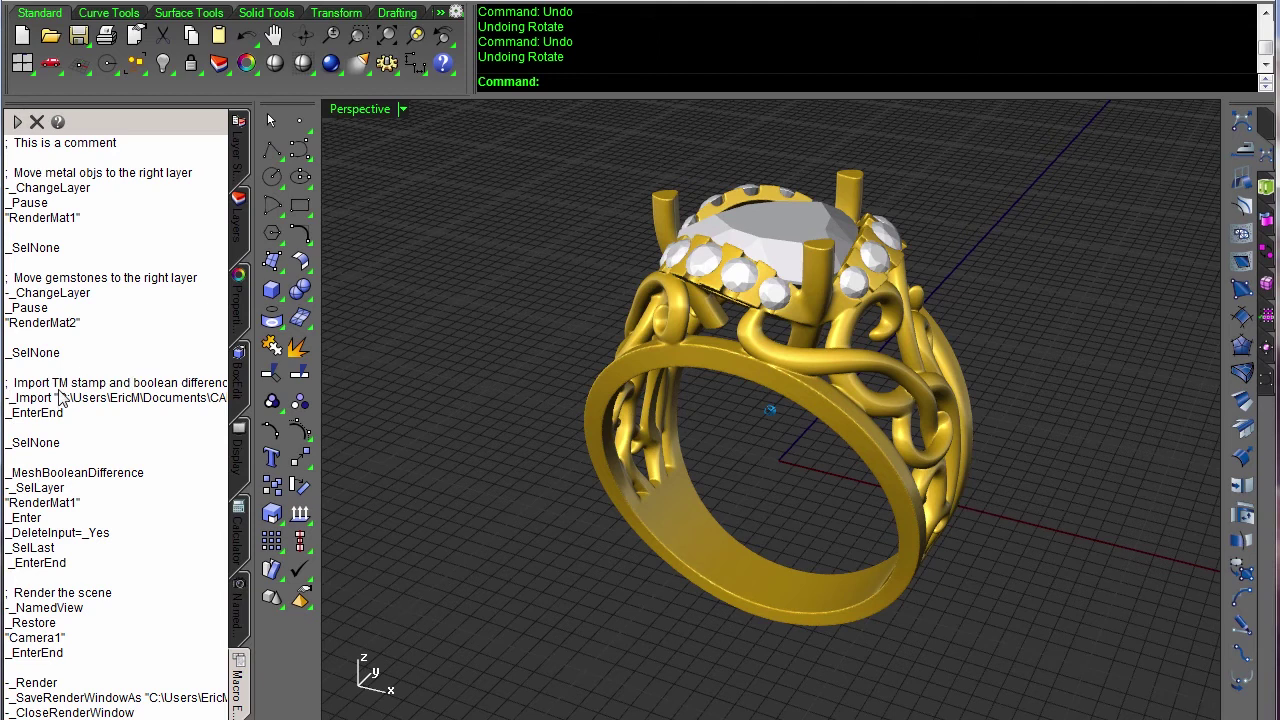
{"action": "left_click_drag", "start_coordinate": [58, 398], "coordinate": [285, 403]}
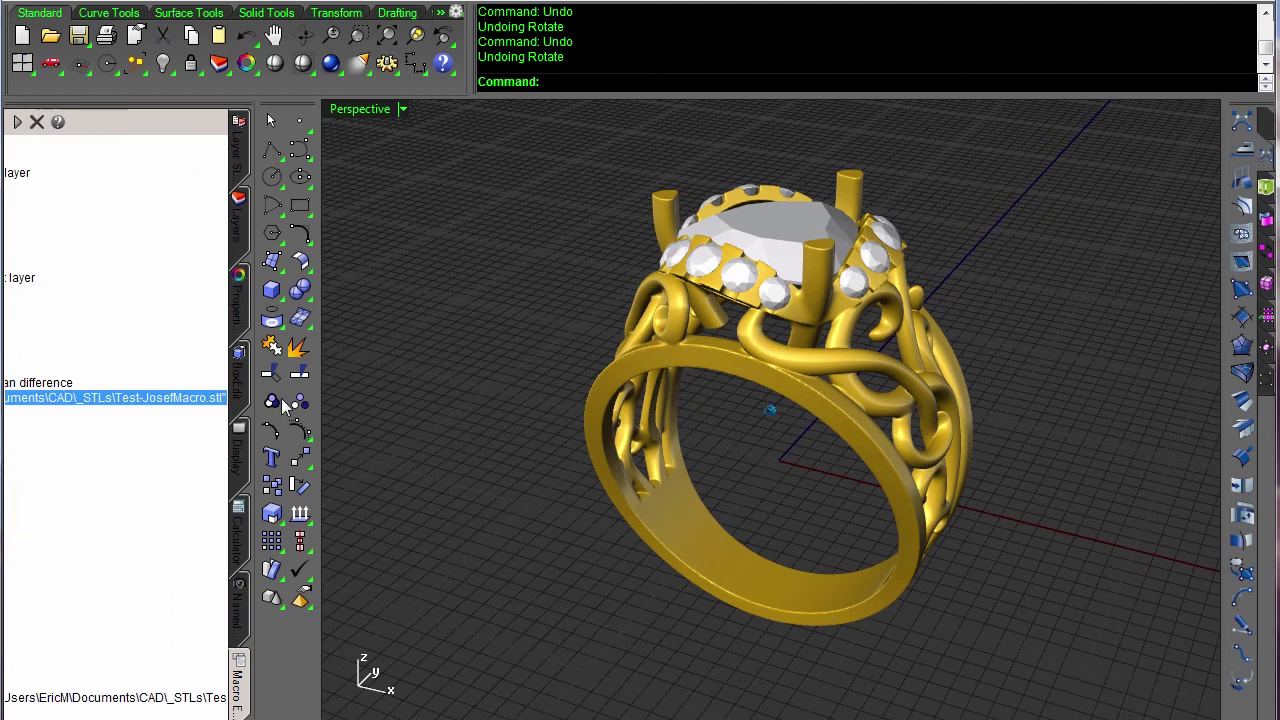
{"action": "left_click", "coordinate": [153, 418]}
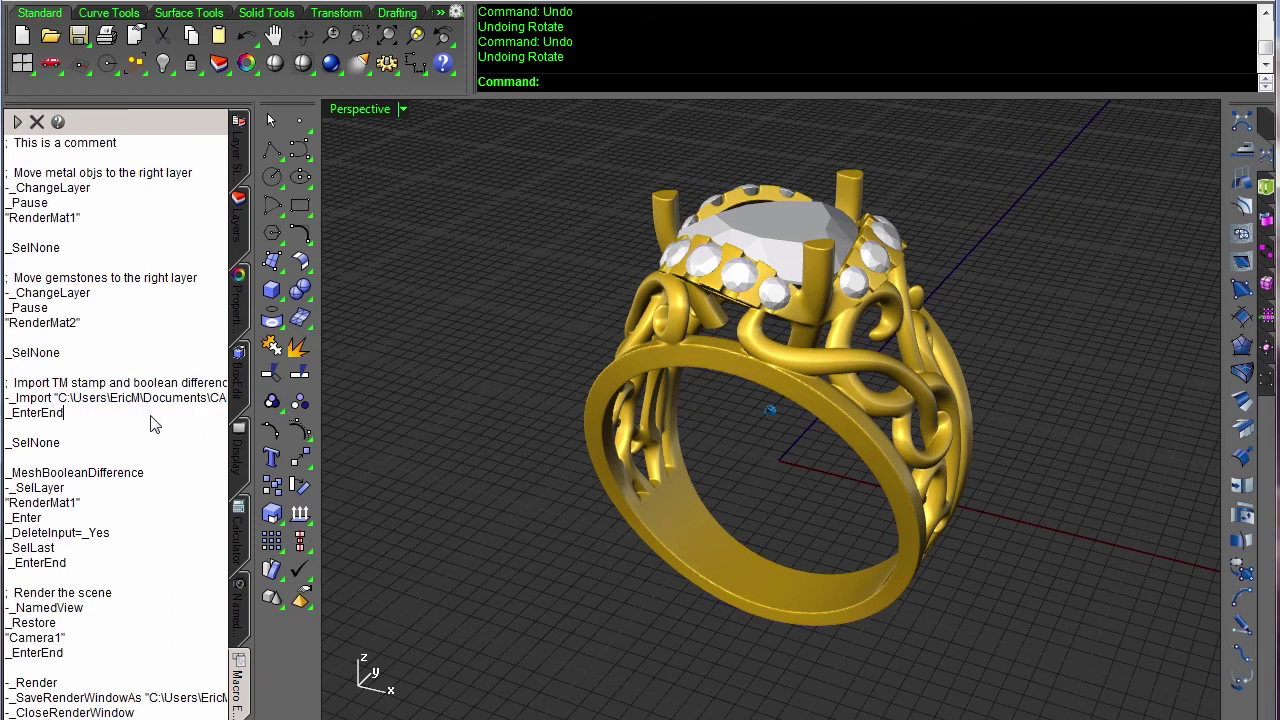
{"action": "double_click", "coordinate": [43, 418]}
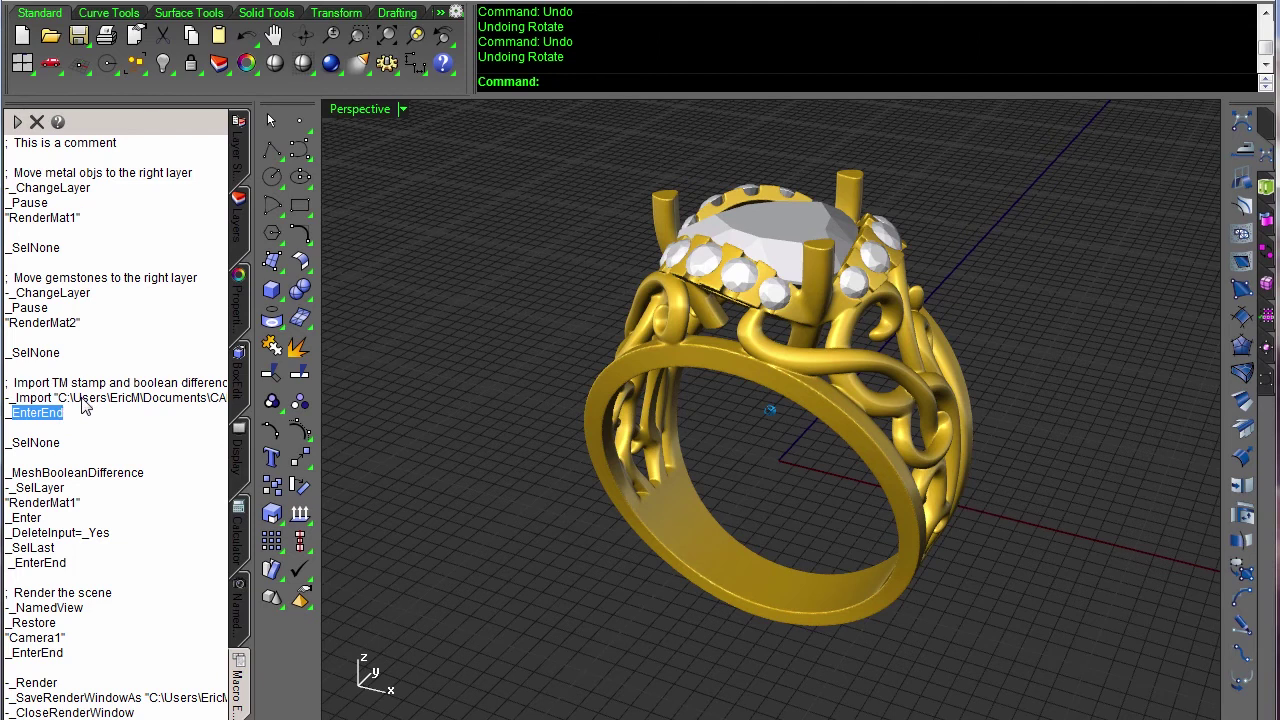
{"action": "left_click", "coordinate": [63, 443]}
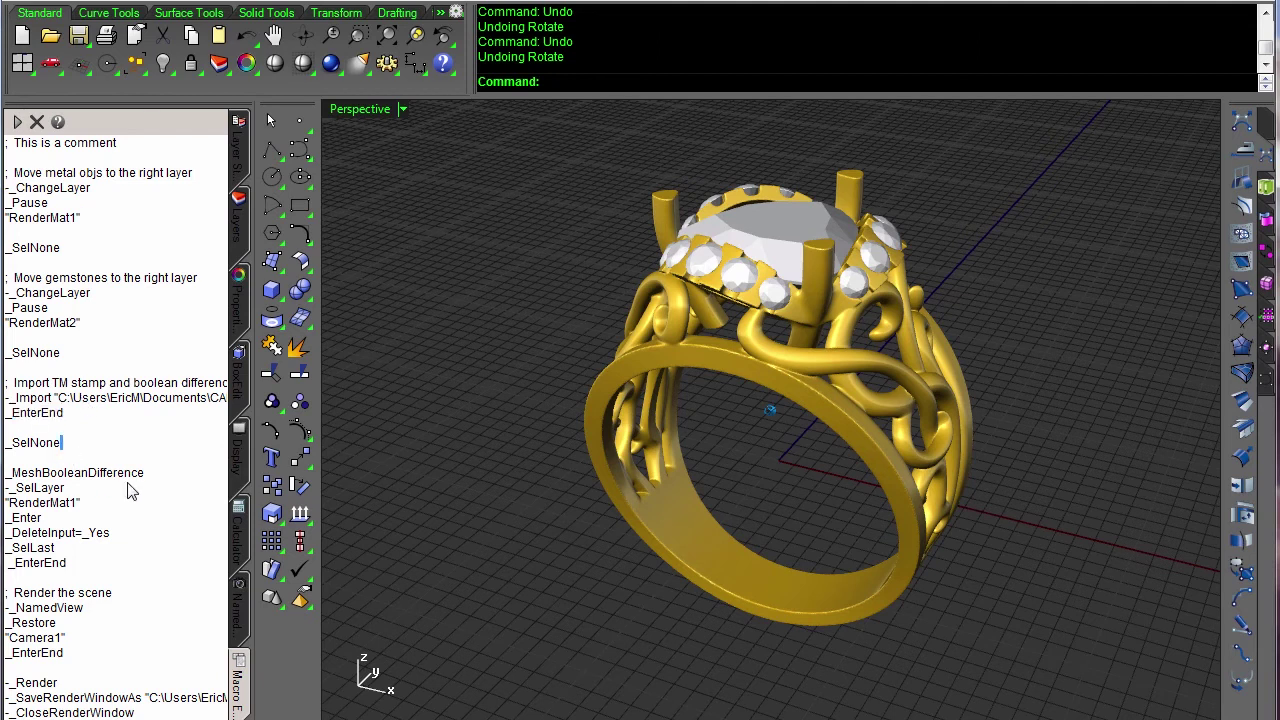
{"action": "double_click", "coordinate": [35, 398]}
{"action": "left_click", "coordinate": [56, 464]}
Run the macro from its first line through the _SelNone after the stamp import, assigning the metal to RenderMat1 and gemstones to RenderMat2.
{"action": "left_click_drag", "start_coordinate": [62, 443], "coordinate": [6, 150]}
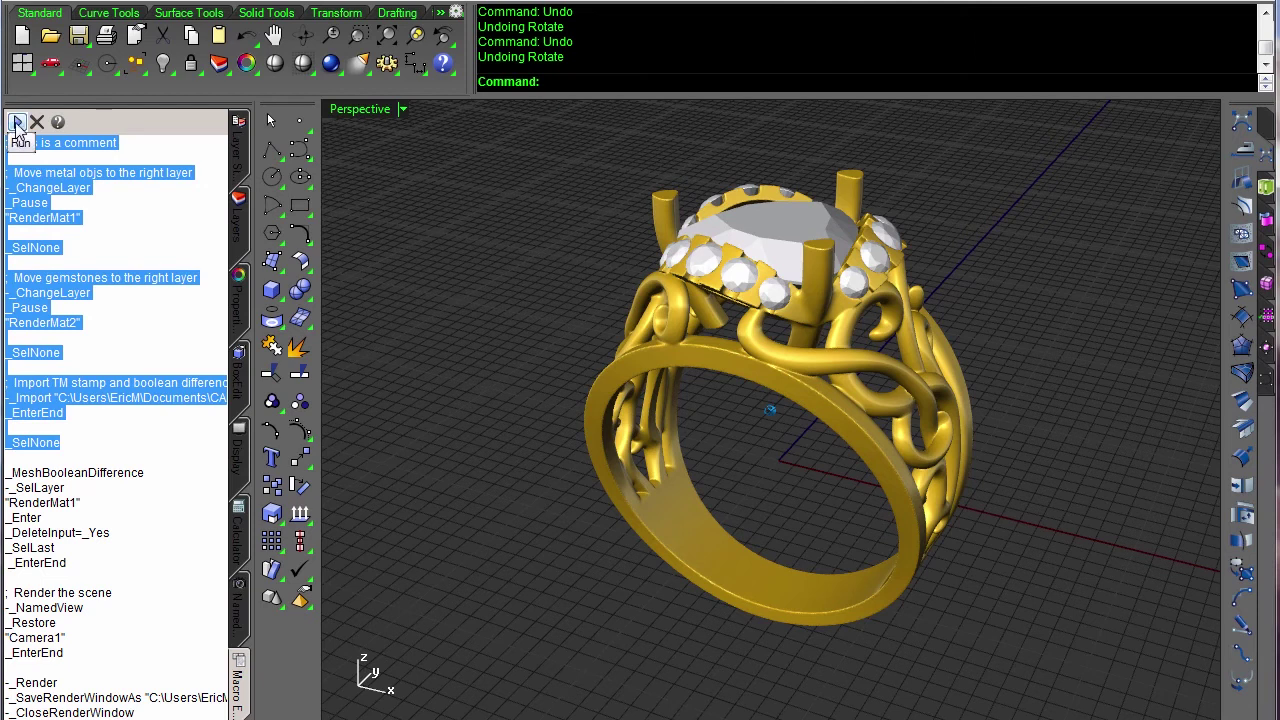
{"action": "left_click", "coordinate": [17, 122]}
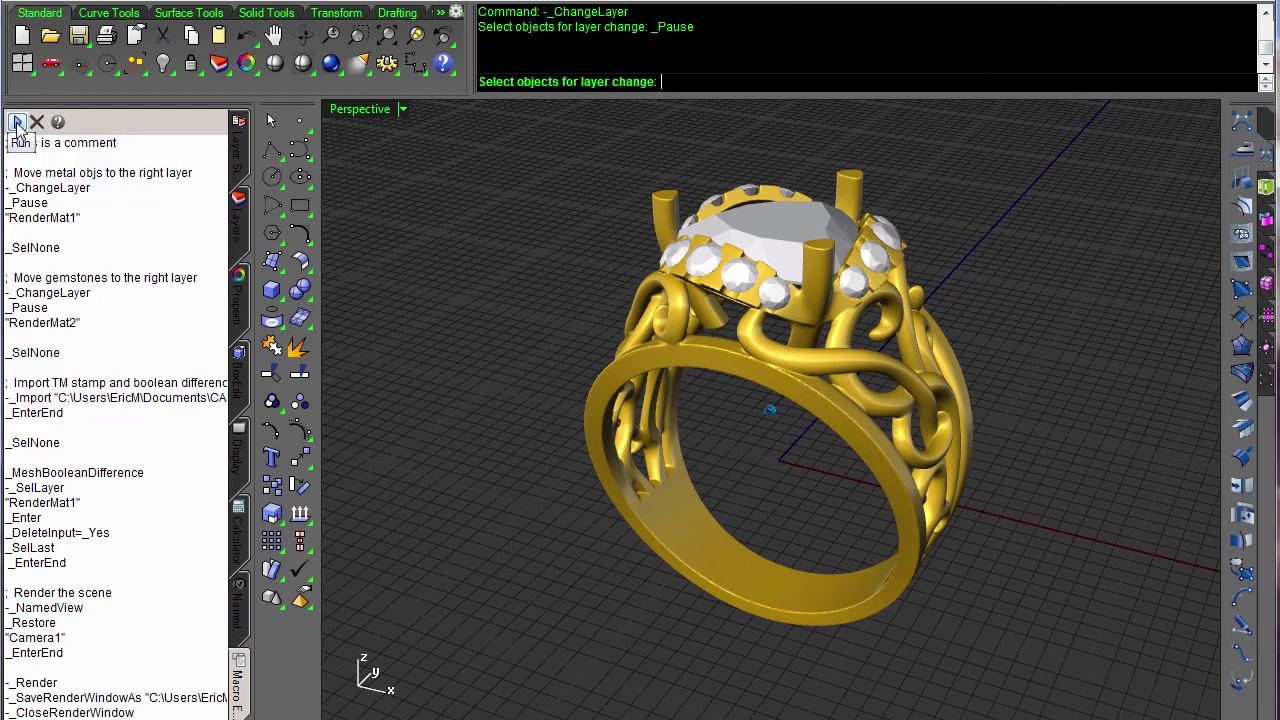
{"action": "left_click", "coordinate": [609, 393]}
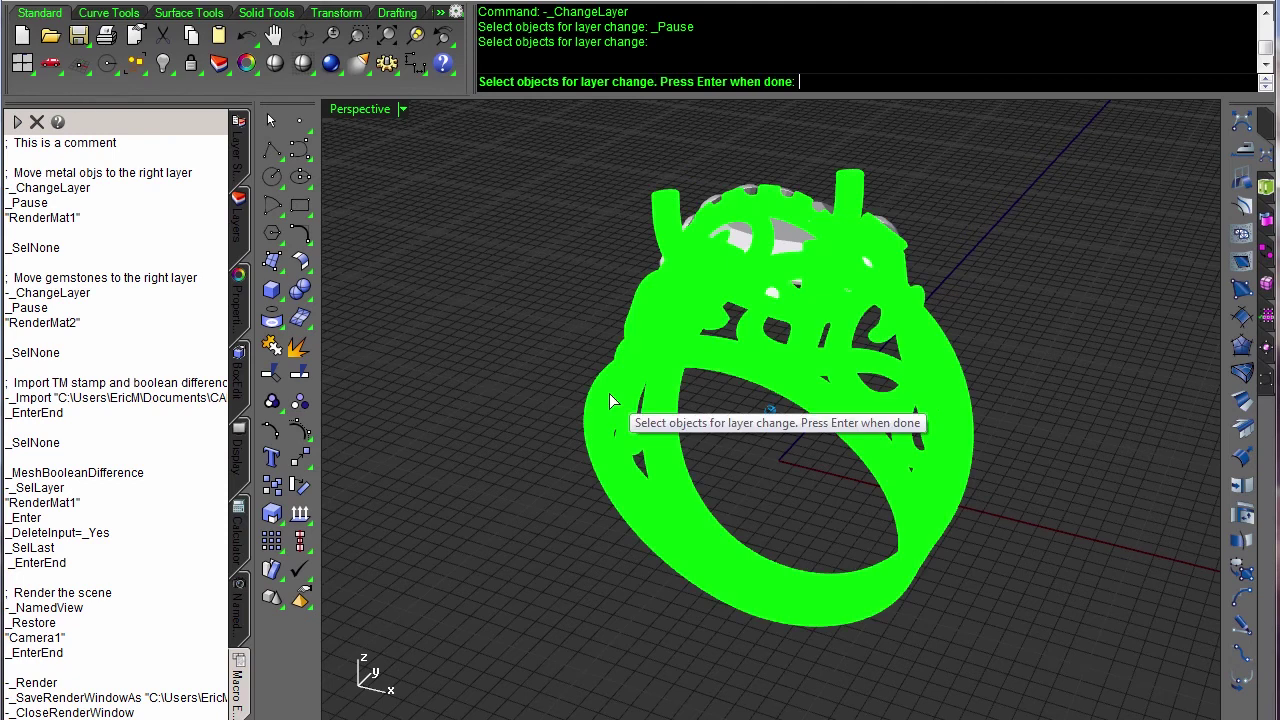
{"action": "key", "text": "Return"}
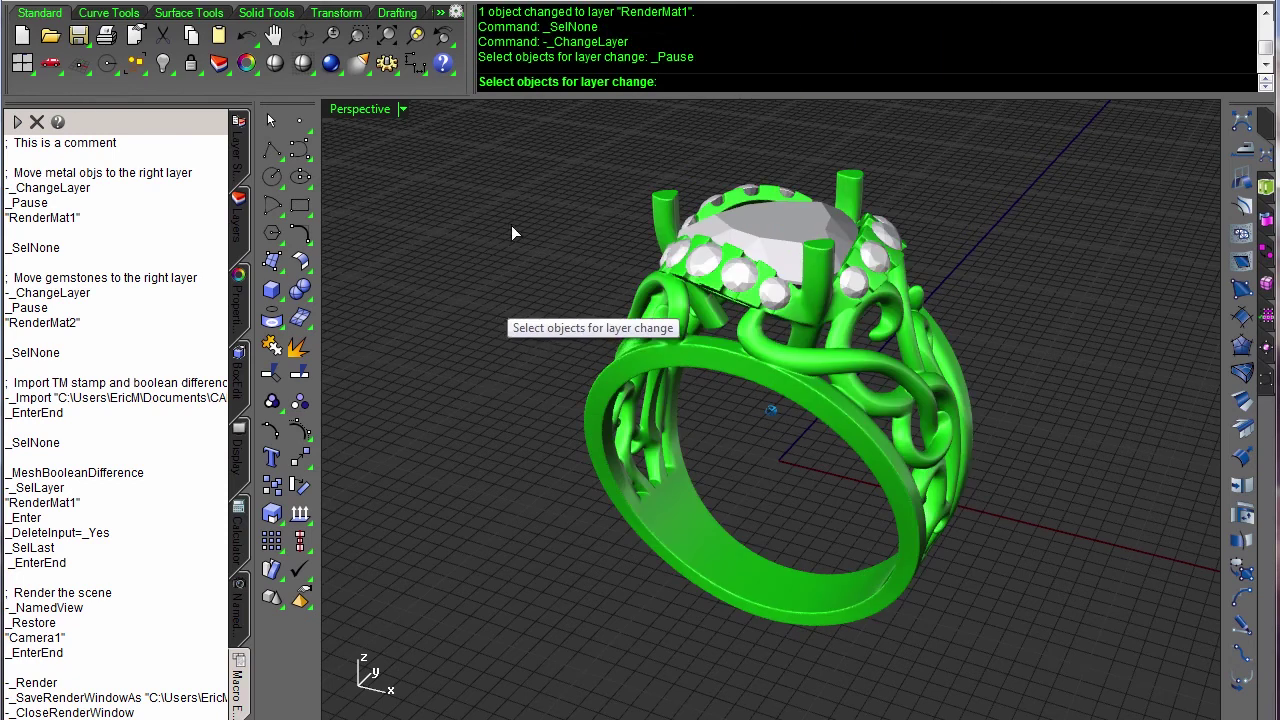
{"action": "left_click_drag", "start_coordinate": [537, 140], "coordinate": [1205, 496]}
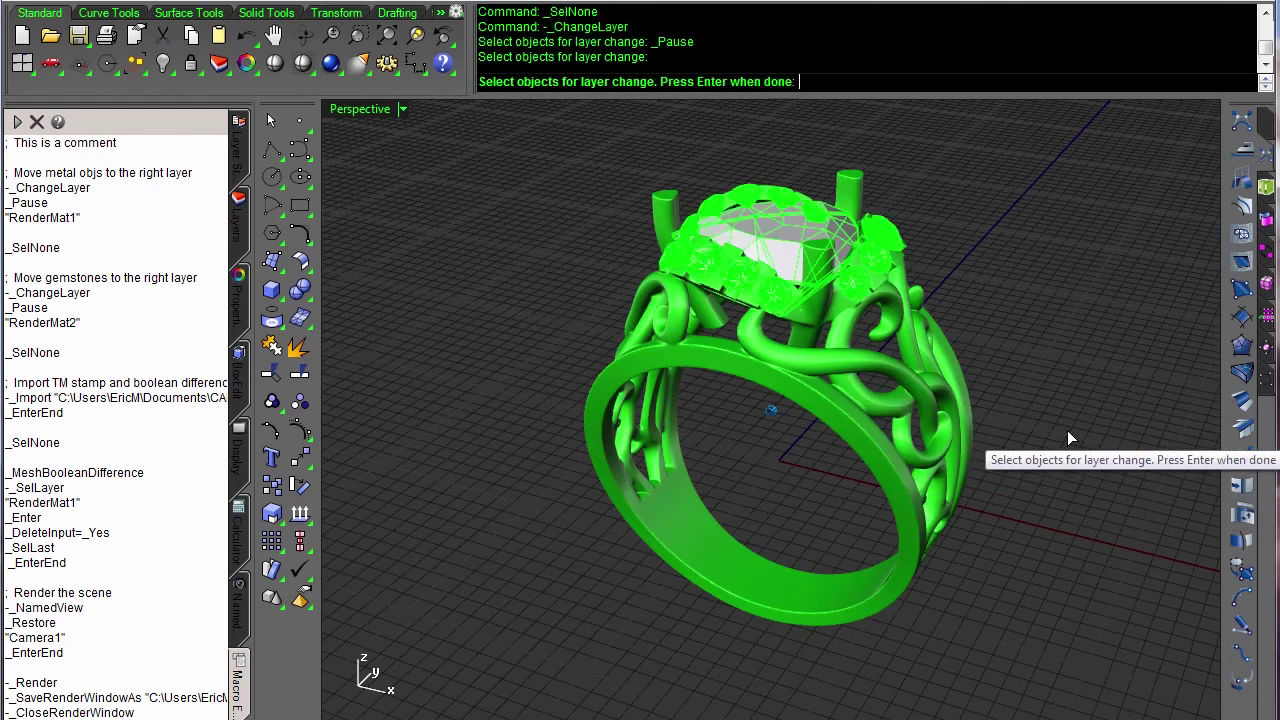
{"action": "key", "text": "Return"}
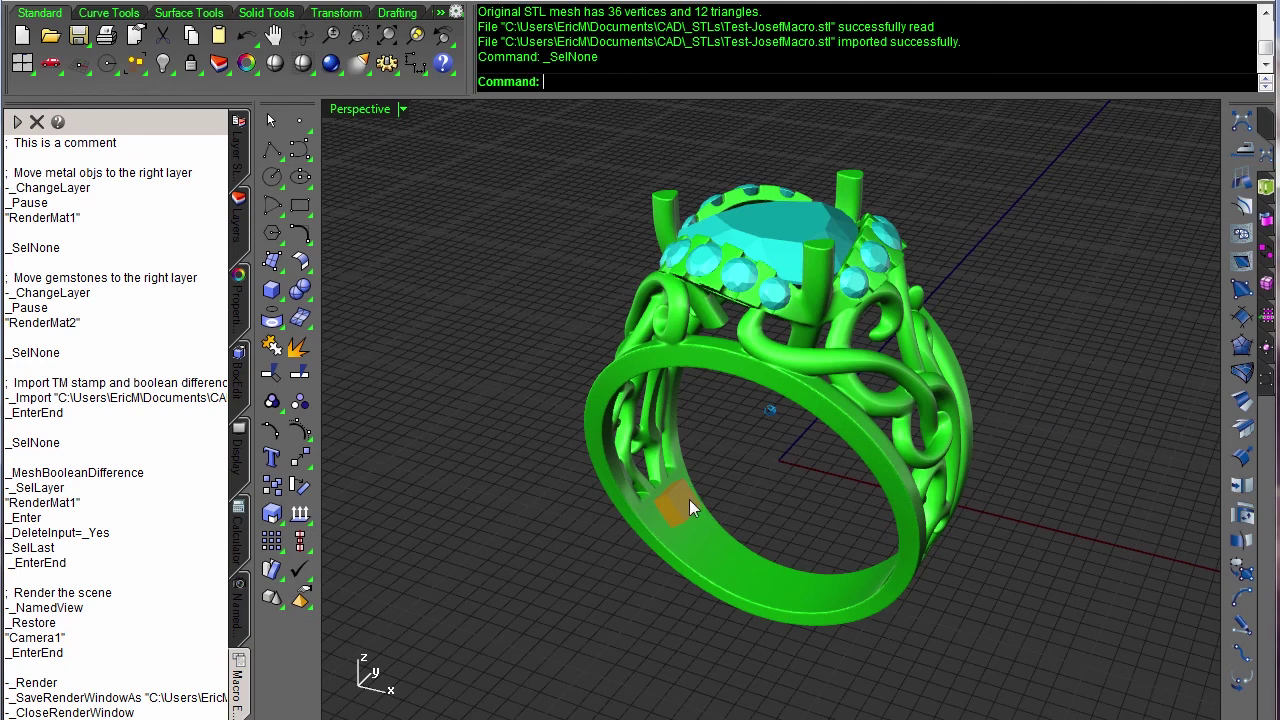
Review the remaining macro lines covering the mesh boolean difference and the scene rendering.
{"action": "left_click", "coordinate": [66, 449]}
{"action": "left_click_drag", "start_coordinate": [30, 460], "coordinate": [80, 713]}
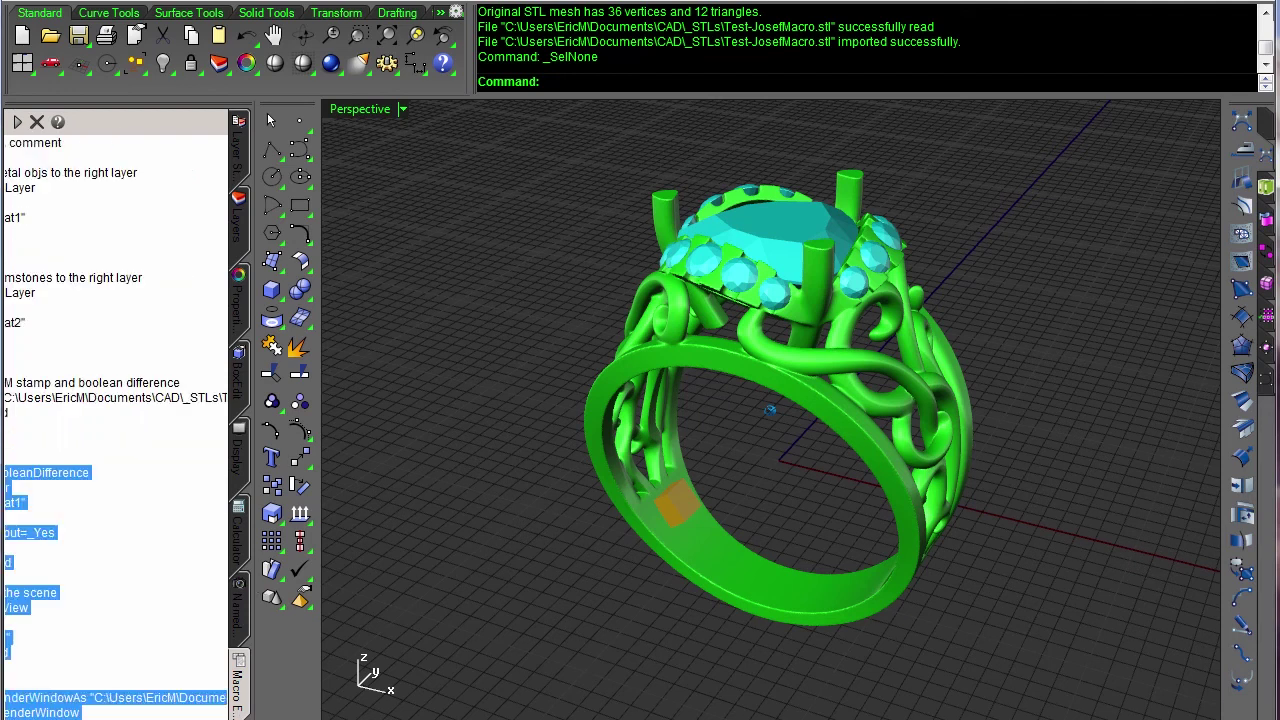
{"action": "left_click", "coordinate": [106, 614]}
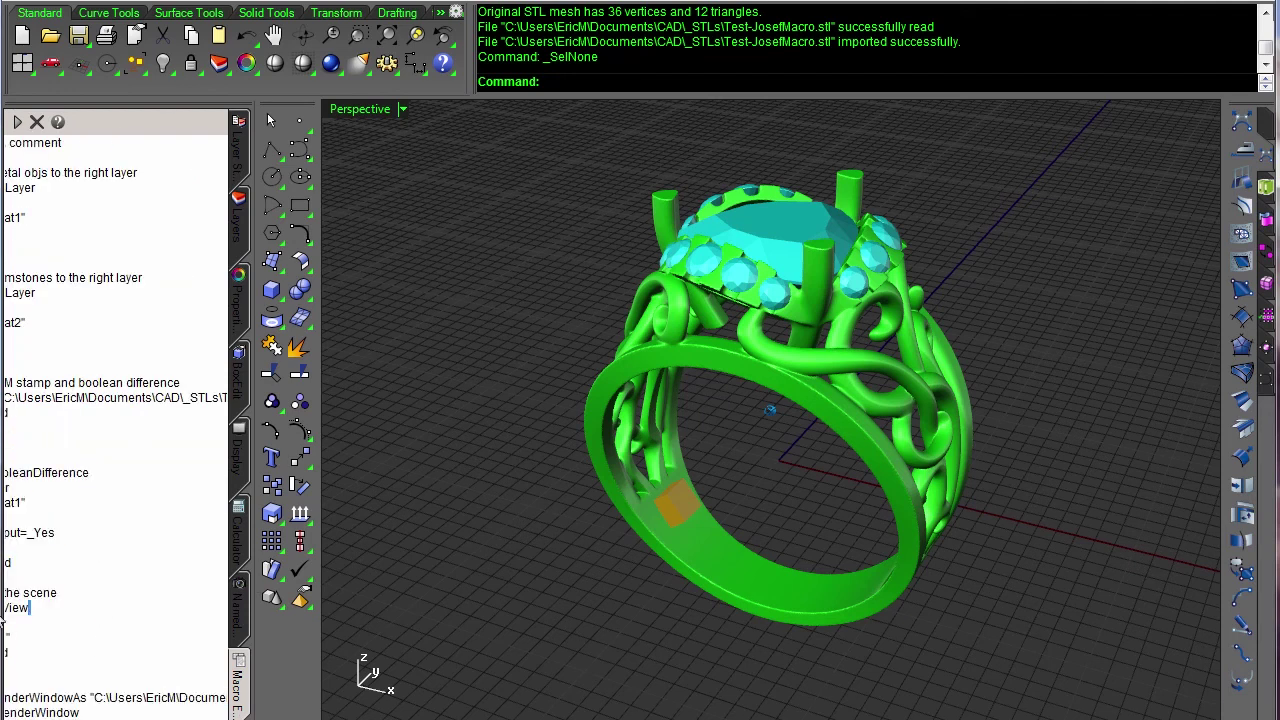
{"action": "double_click", "coordinate": [109, 612]}
{"action": "left_click", "coordinate": [151, 594]}
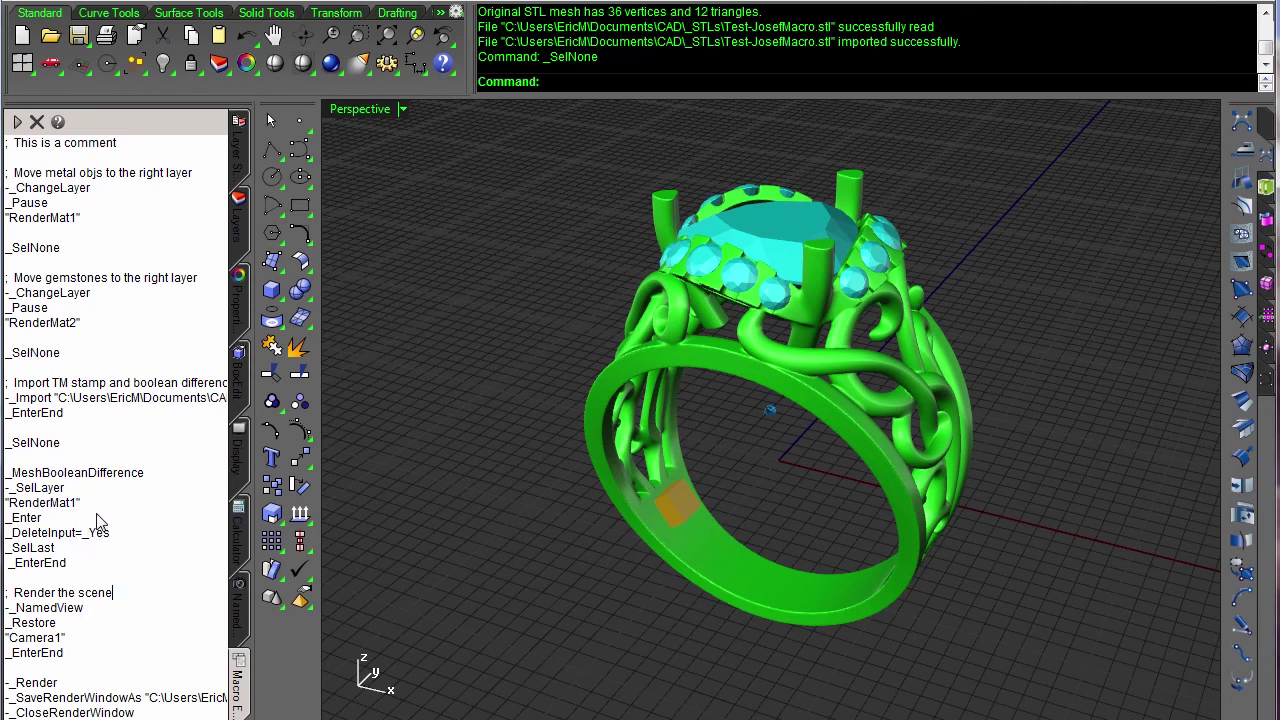
{"action": "double_click", "coordinate": [48, 474]}
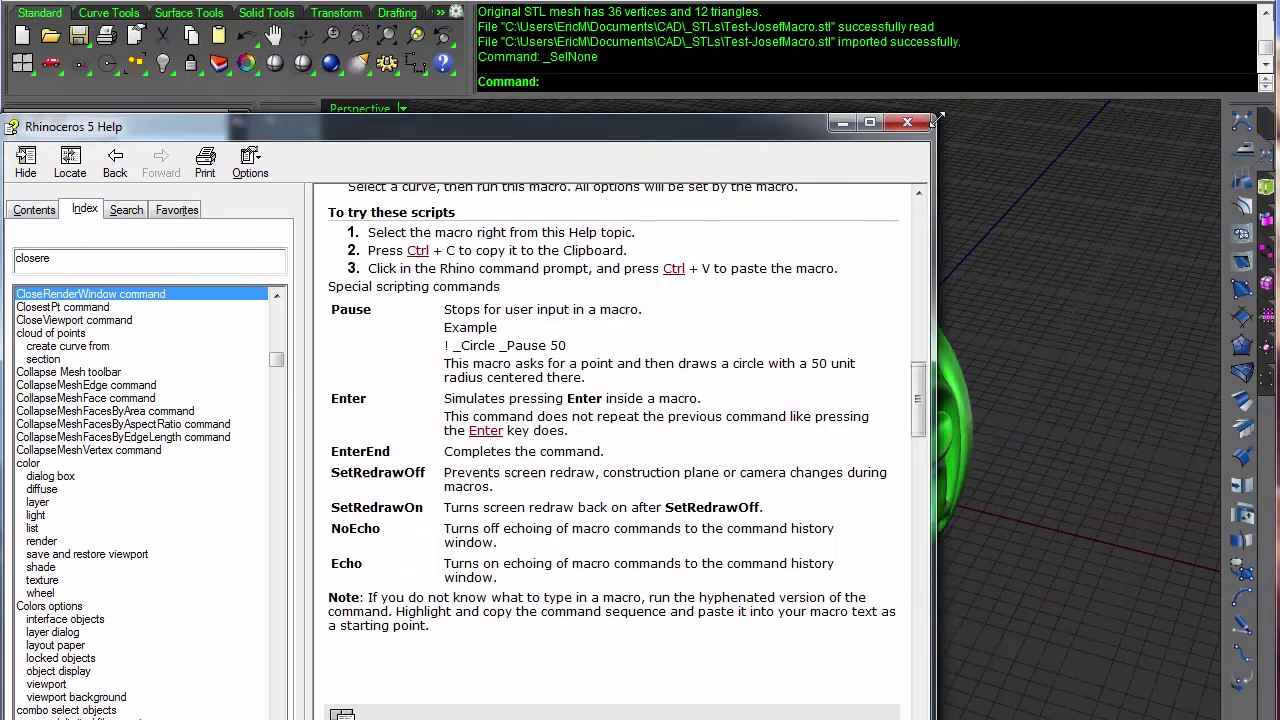
Look up the SetGroupName command in the Rhinoceros Help index and read its description.
{"action": "left_click_drag", "start_coordinate": [964, 31], "coordinate": [1006, 45]}
{"action": "double_click", "coordinate": [178, 180]}
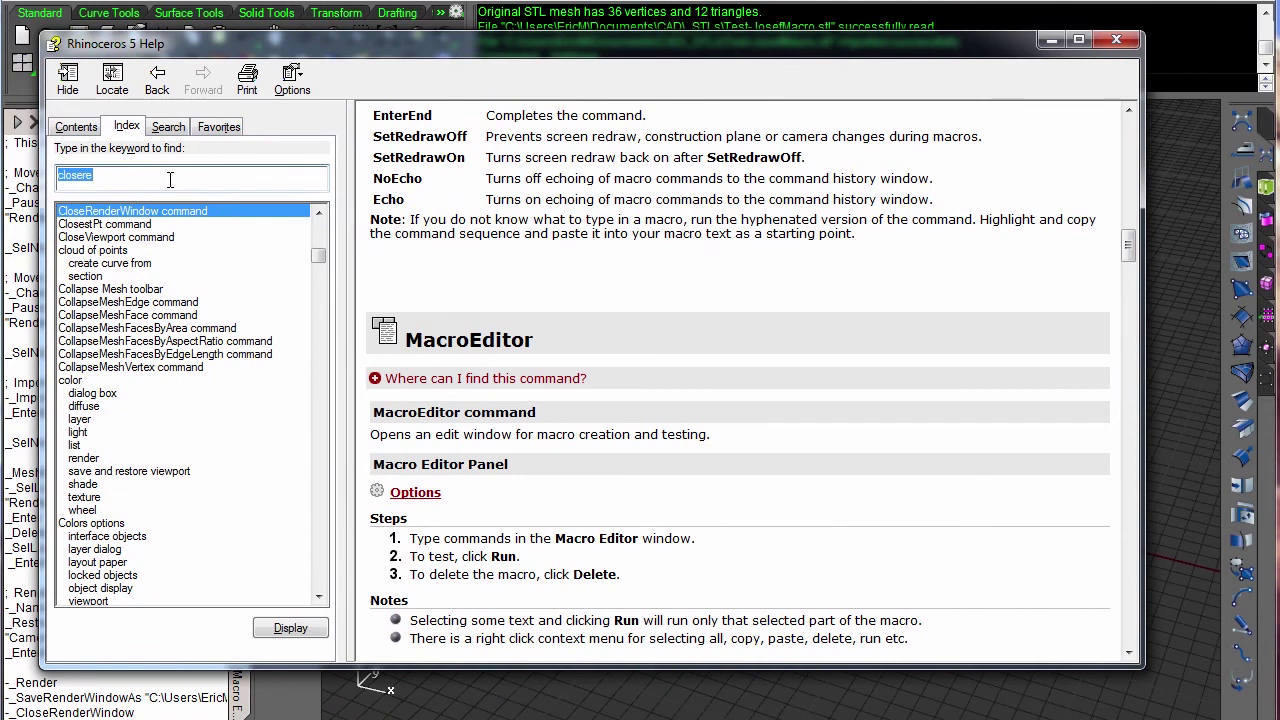
{"action": "type", "text": "sethg"}
{"action": "key", "text": "BackSpace"}
{"action": "key", "text": "BackSpace"}
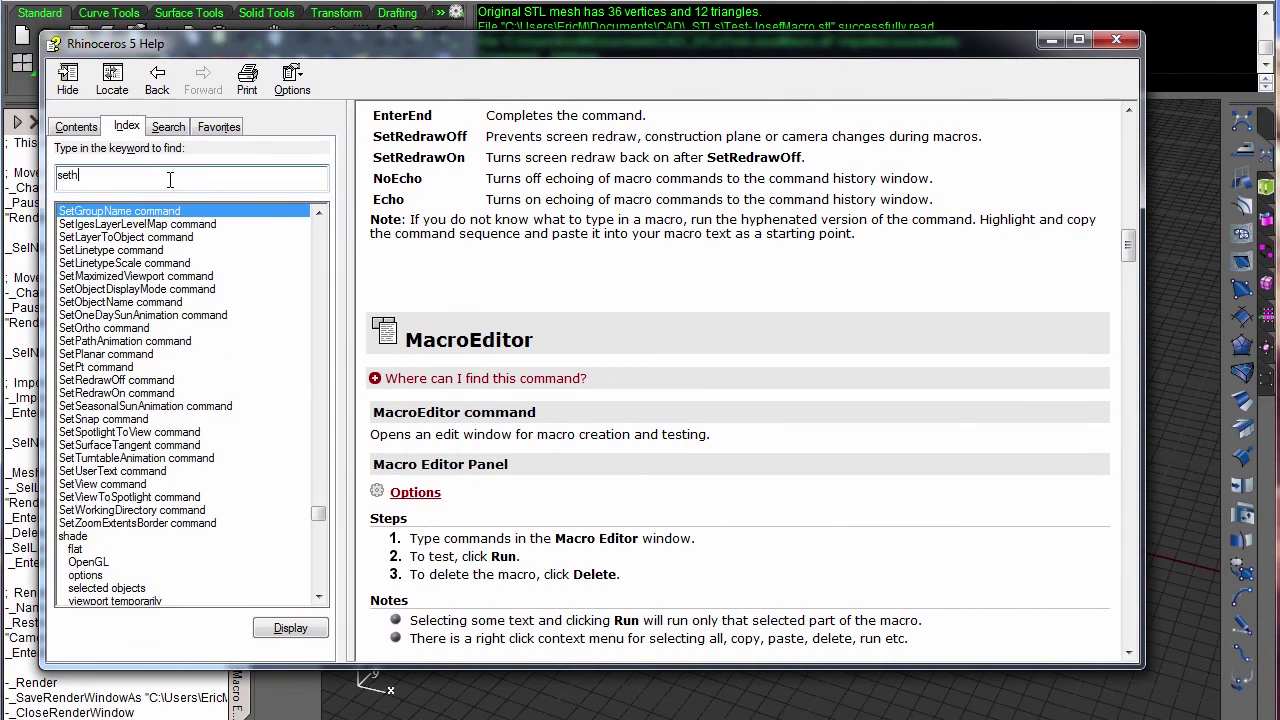
{"action": "type", "text": "gr"}
{"action": "double_click", "coordinate": [190, 213]}
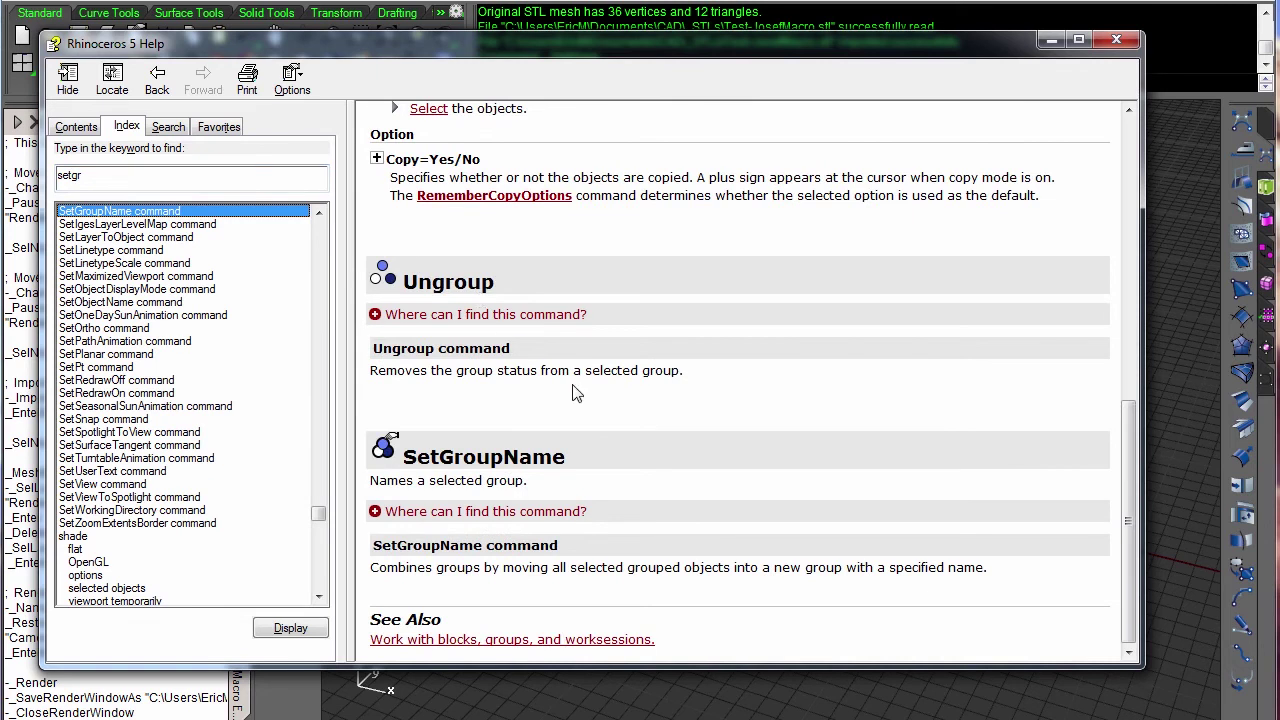
{"action": "scroll", "coordinate": [569, 495], "scroll_direction": "down", "scroll_amount": 2}
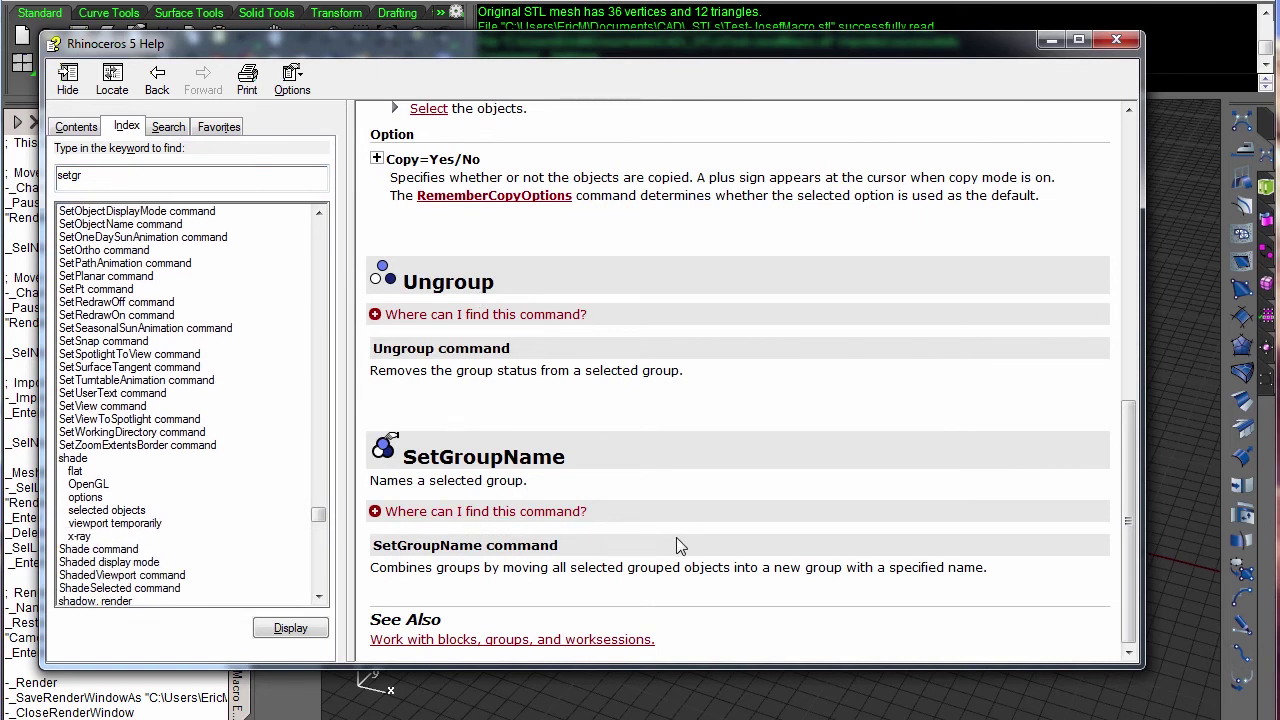
Look up the SelGroup command in the help index, read its description and close the help.
{"action": "double_click", "coordinate": [110, 175]}
{"action": "type", "text": "selg"}
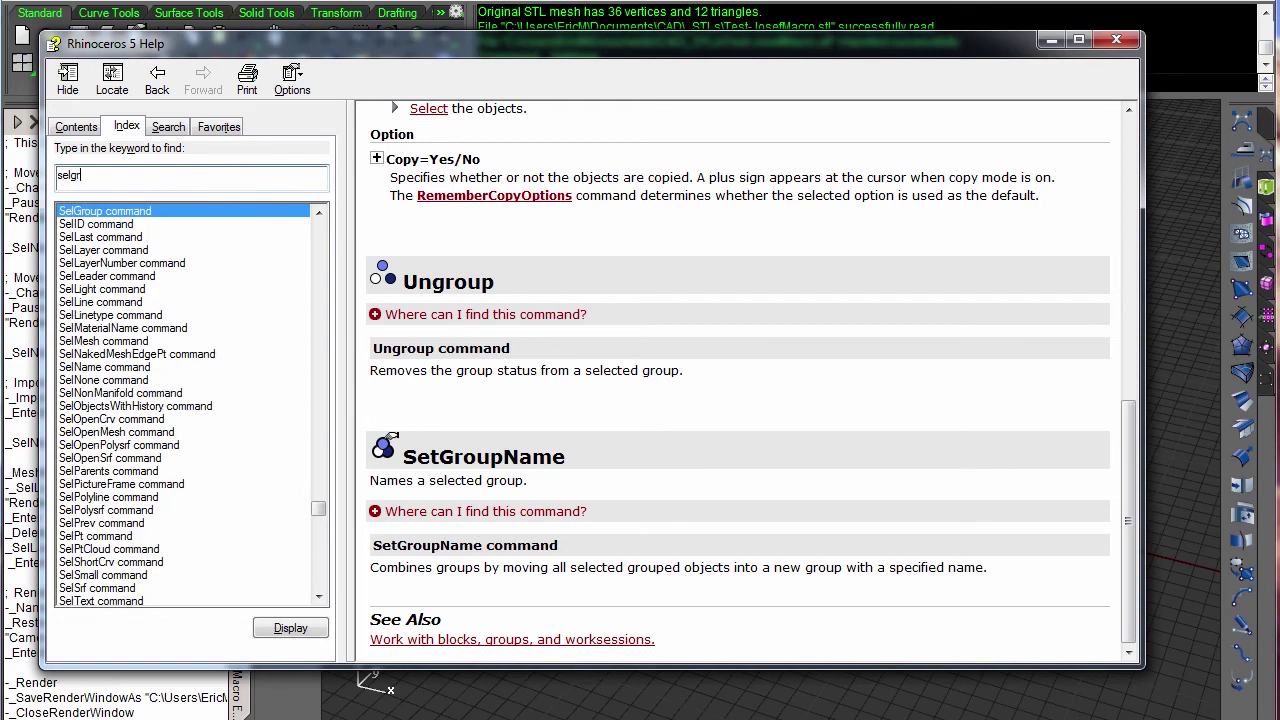
{"action": "double_click", "coordinate": [223, 211]}
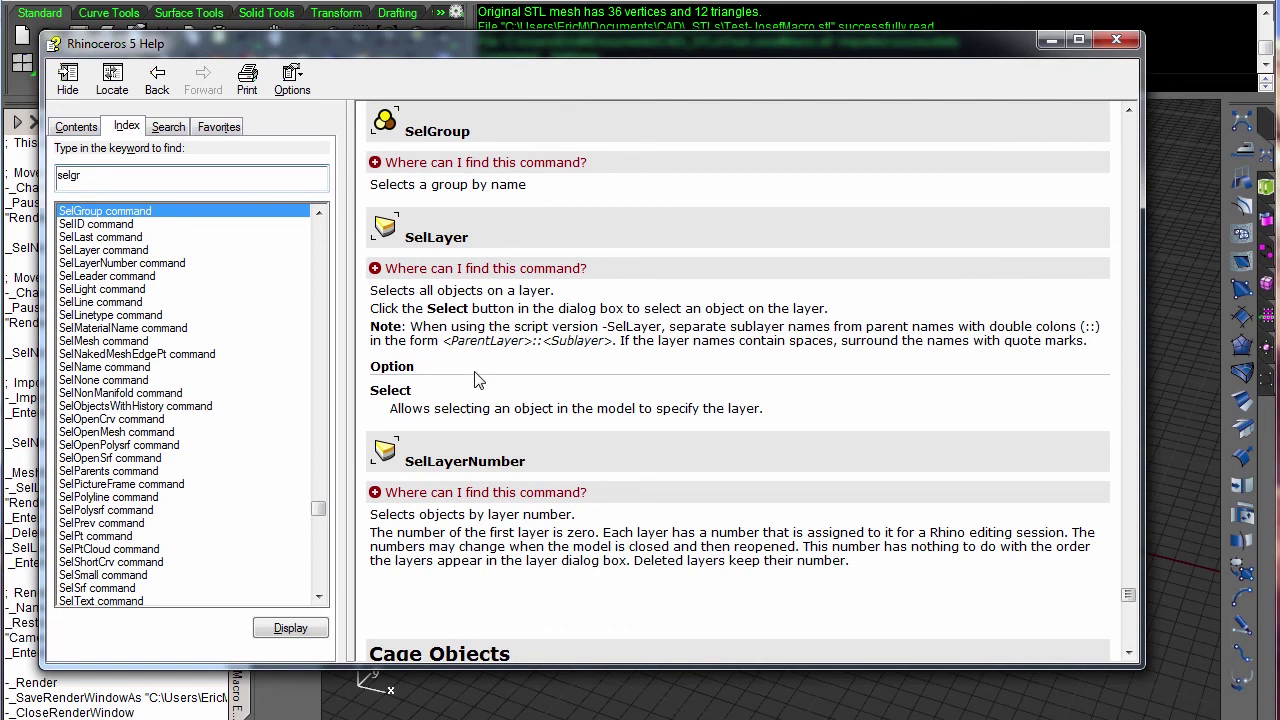
{"action": "left_click", "coordinate": [186, 210]}
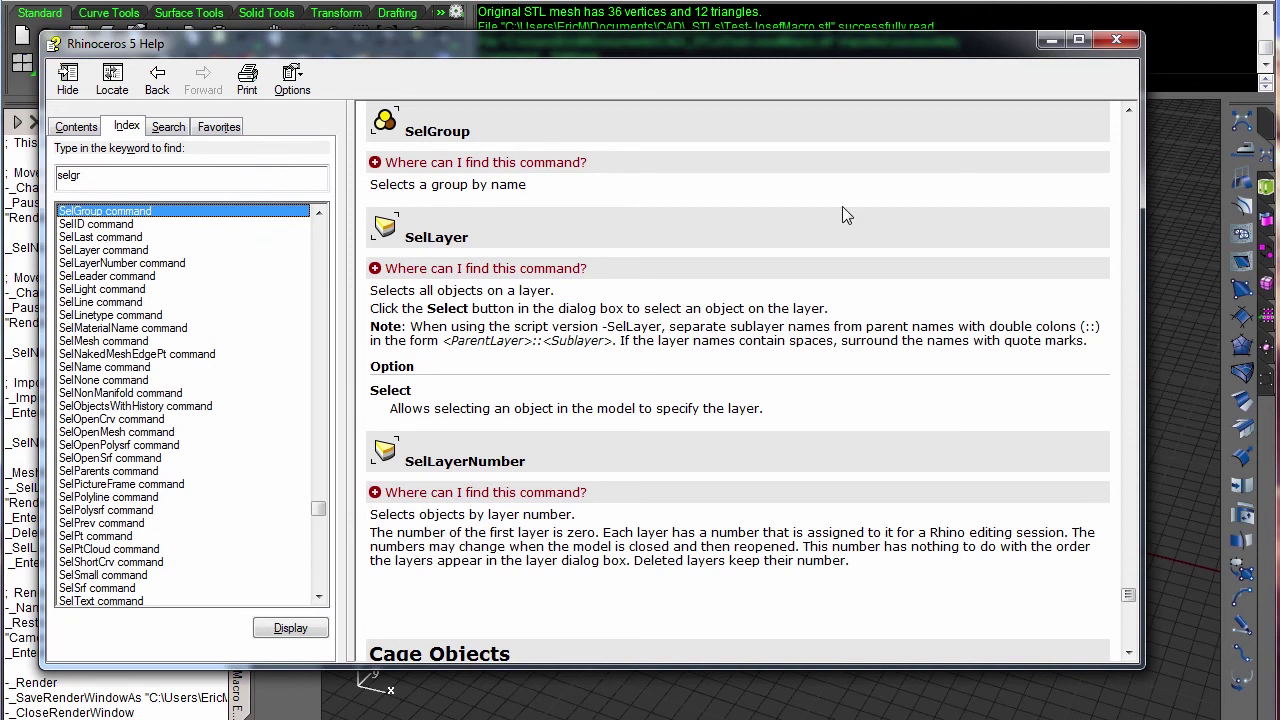
{"action": "left_click", "coordinate": [1116, 39]}
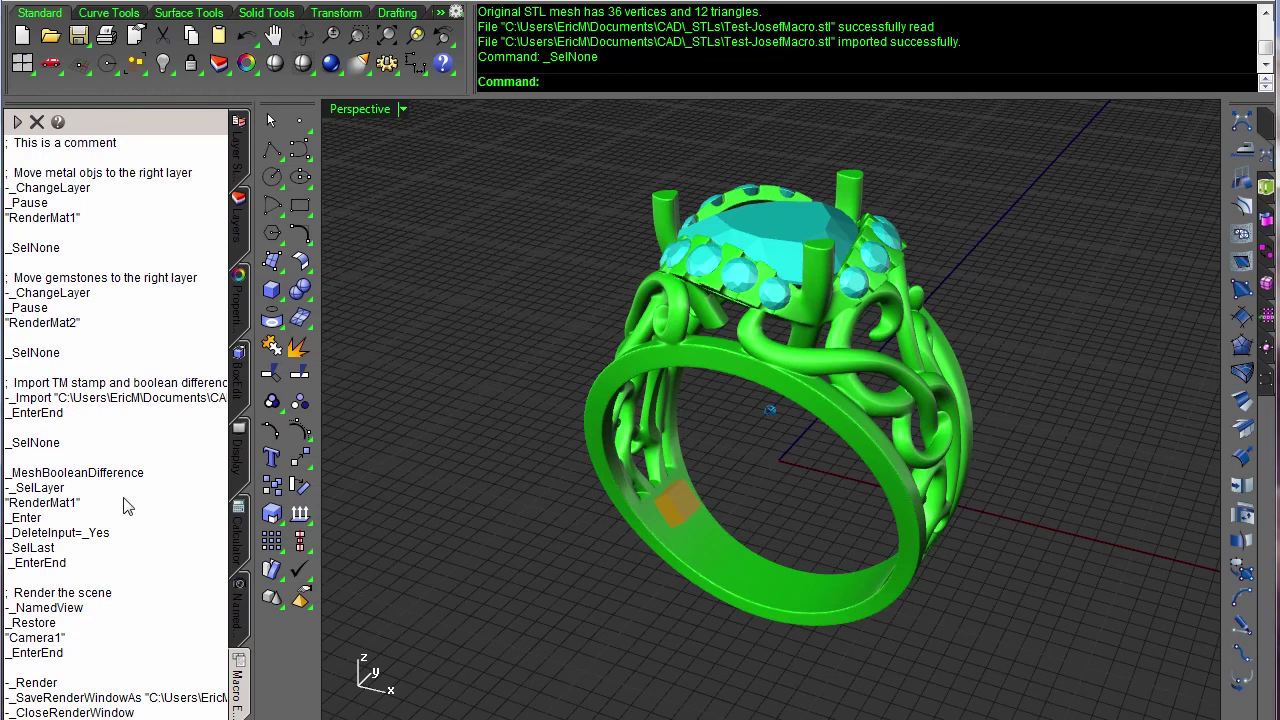
Review the macro's mesh boolean difference lines, covering the RenderMat1 layer selection, the DeleteInput=_Yes option and _SelLast for the imported stamp.
{"action": "double_click", "coordinate": [66, 503]}
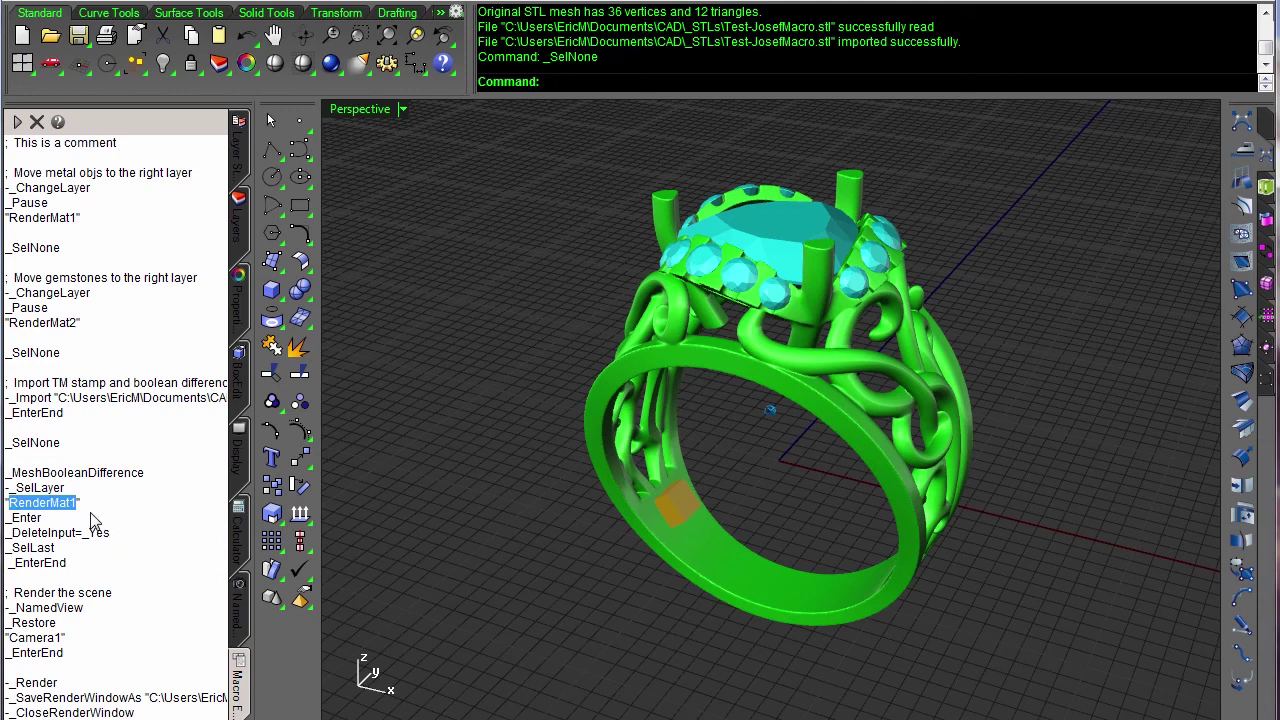
{"action": "double_click", "coordinate": [30, 533]}
{"action": "left_click_drag", "start_coordinate": [112, 538], "coordinate": [8, 540]}
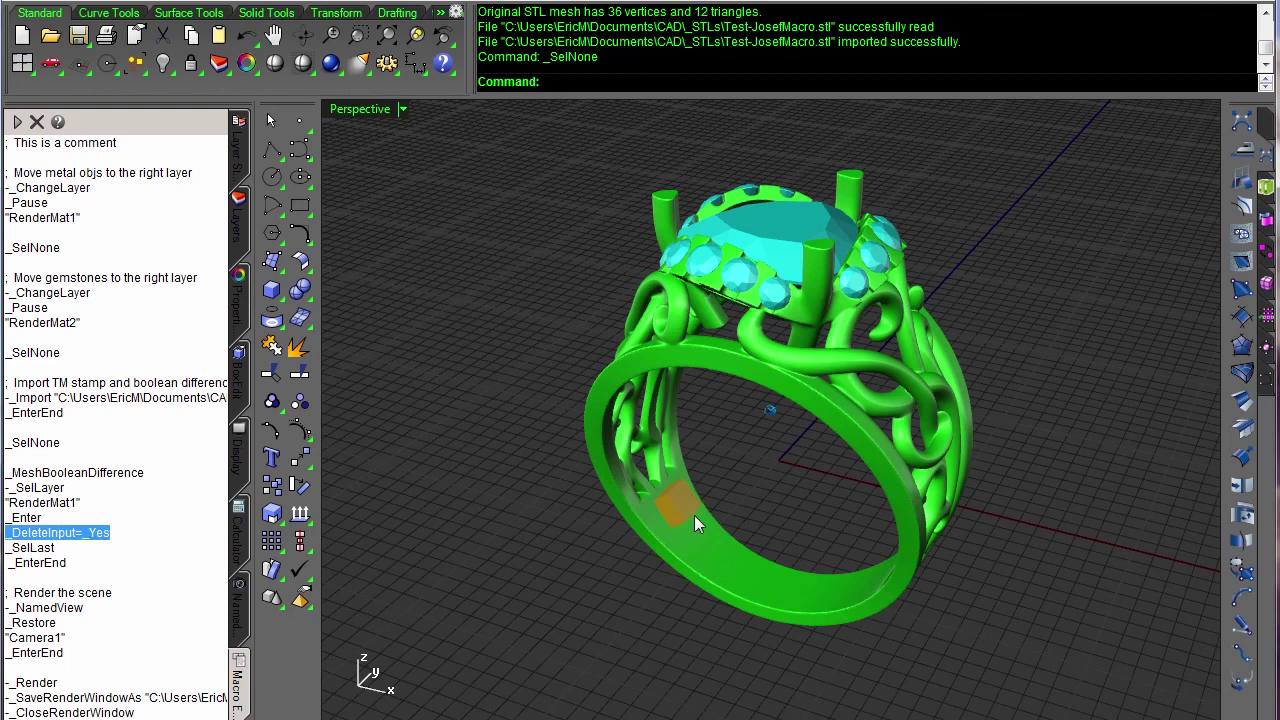
{"action": "left_click", "coordinate": [14, 548]}
{"action": "double_click", "coordinate": [40, 548]}
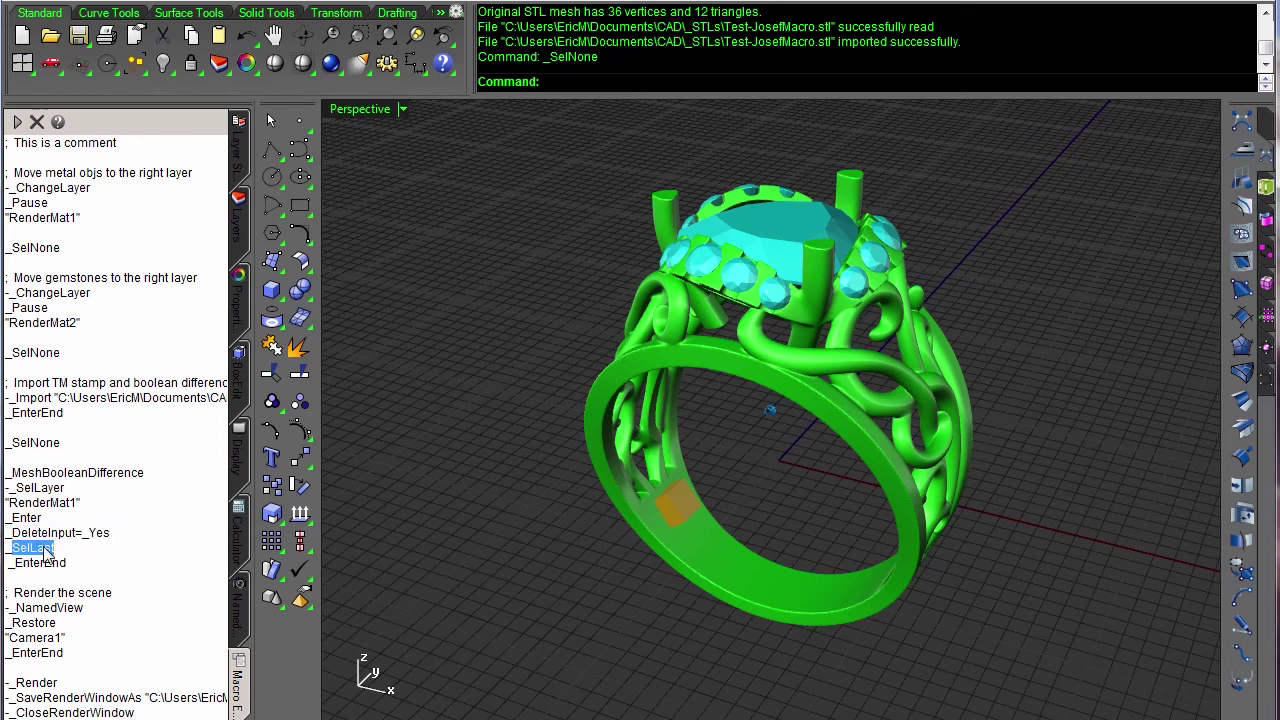
{"action": "left_click", "coordinate": [62, 400]}
{"action": "double_click", "coordinate": [62, 400]}
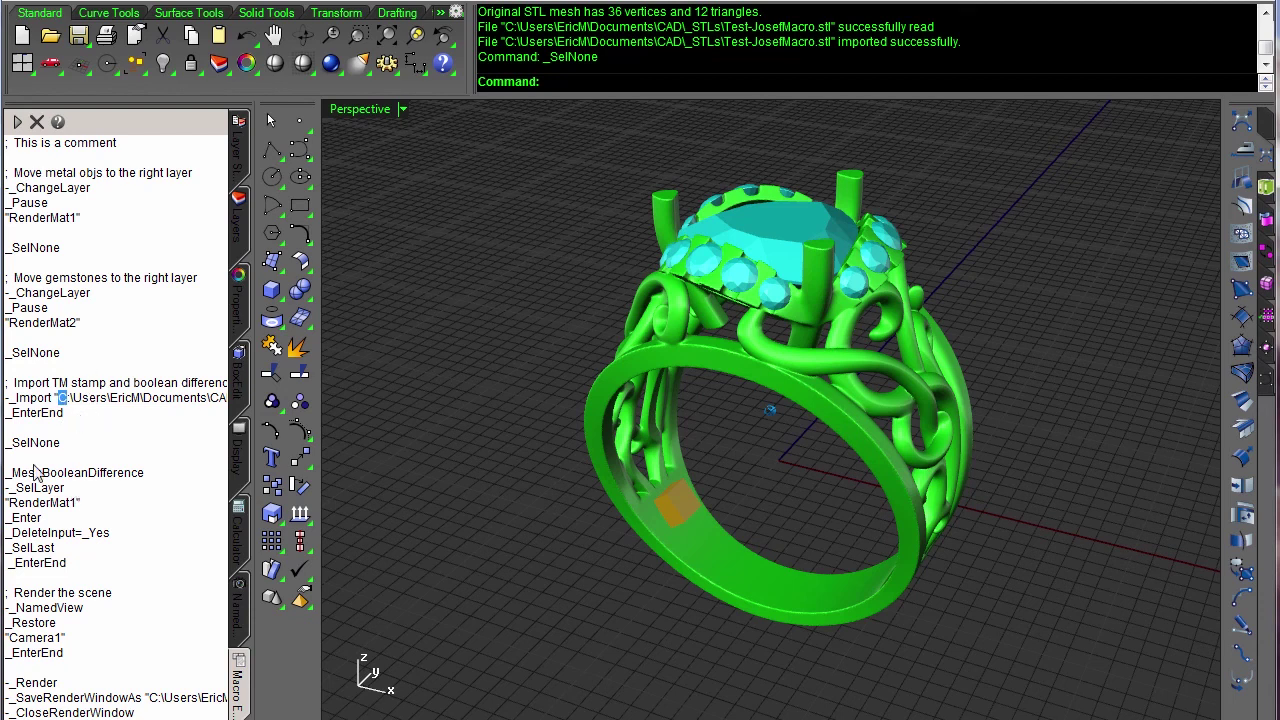
{"action": "double_click", "coordinate": [40, 548]}
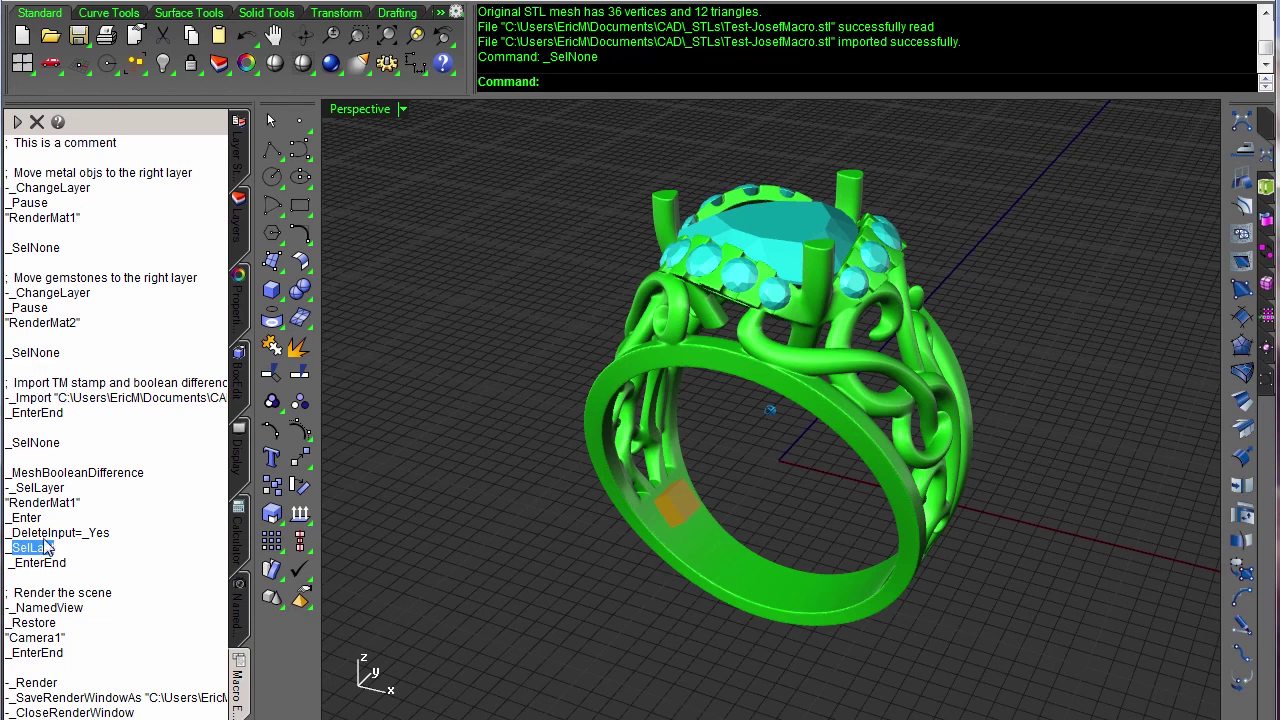
Run only the _MeshBooleanDifference block of the macro to subtract the imported stamp from the ring metal.
{"action": "left_click_drag", "start_coordinate": [74, 458], "coordinate": [140, 565]}
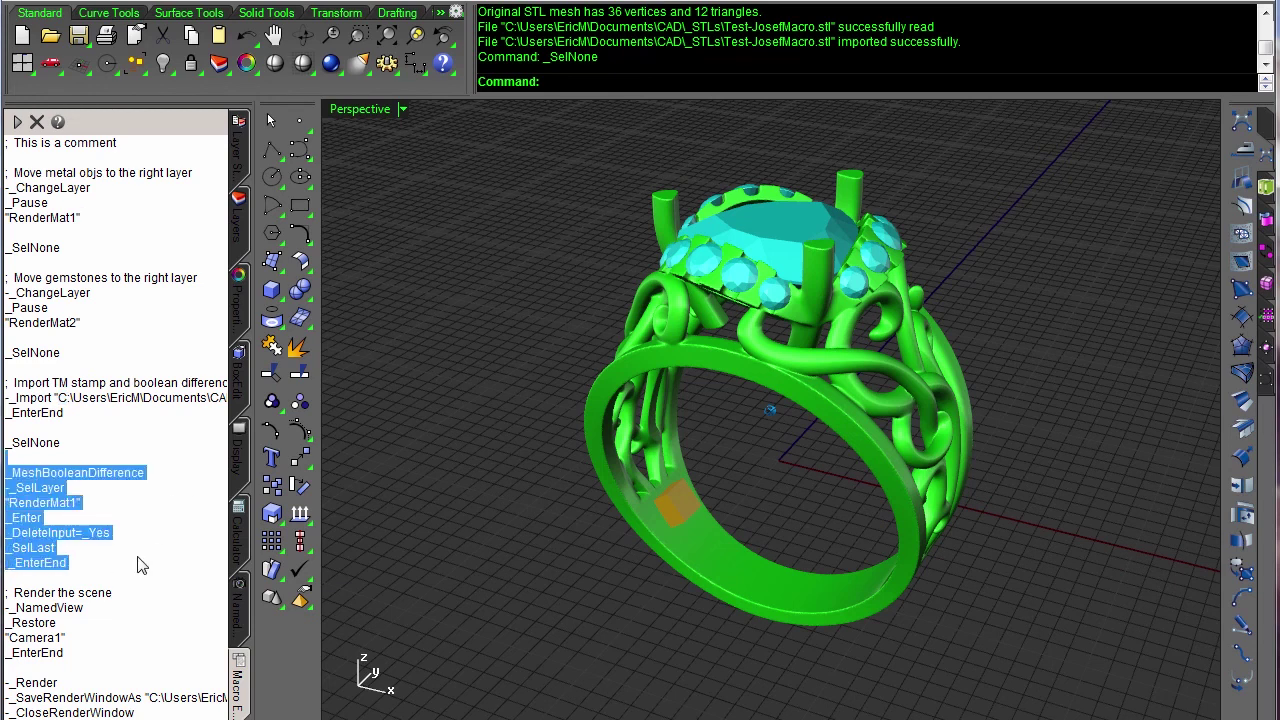
{"action": "left_click", "coordinate": [17, 121]}
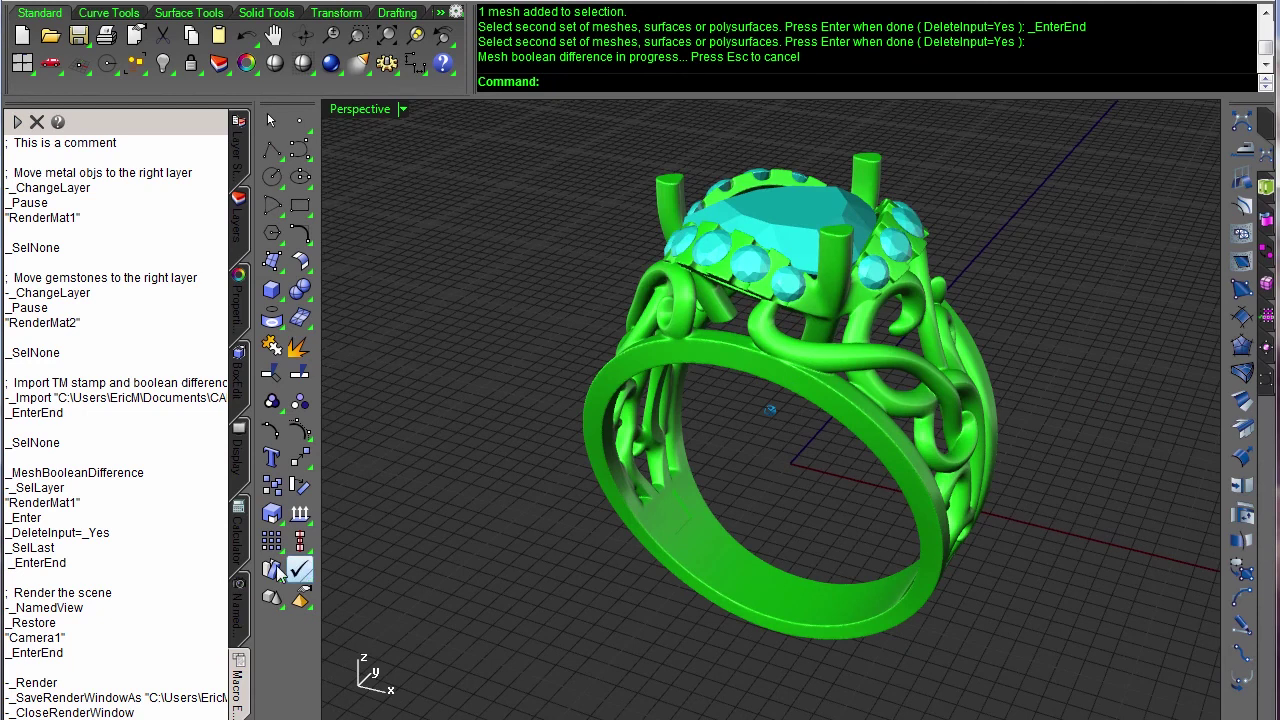
{"action": "left_click", "coordinate": [150, 580]}
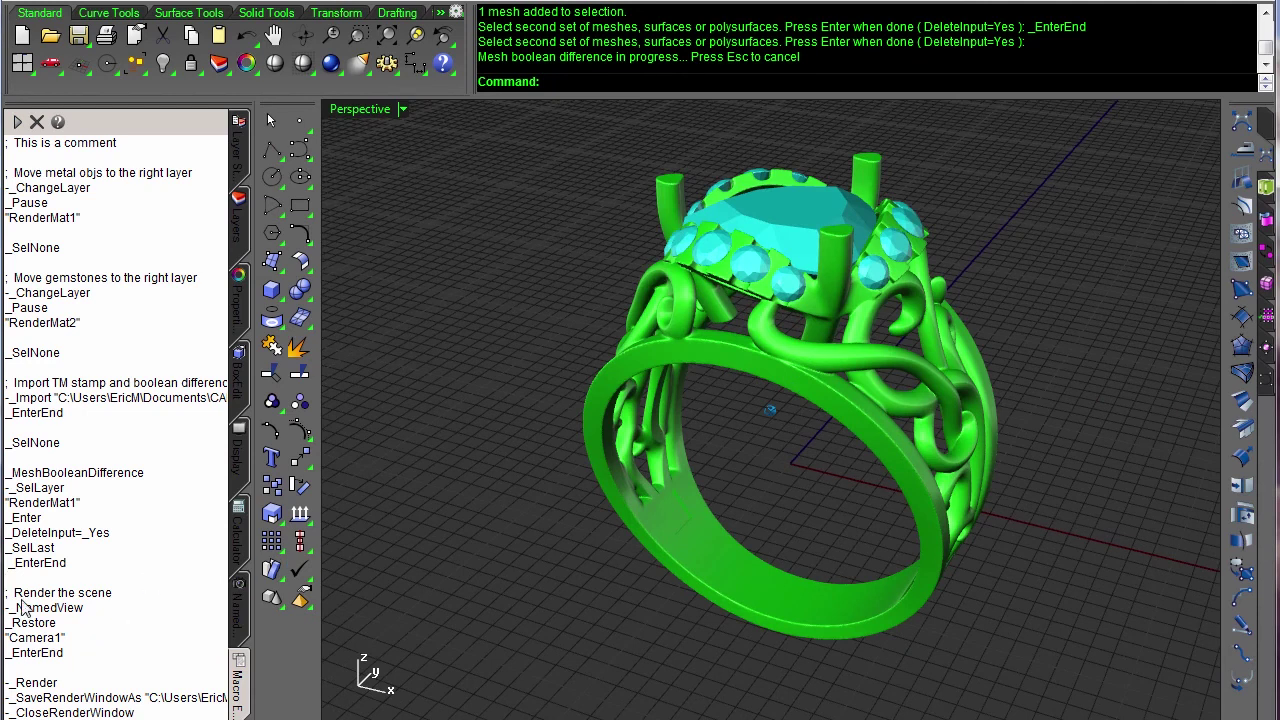
Review the macro lines that restore Camera1, render and save the image, widening the macro editor to read the full output path.
{"action": "left_click_drag", "start_coordinate": [14, 585], "coordinate": [124, 650]}
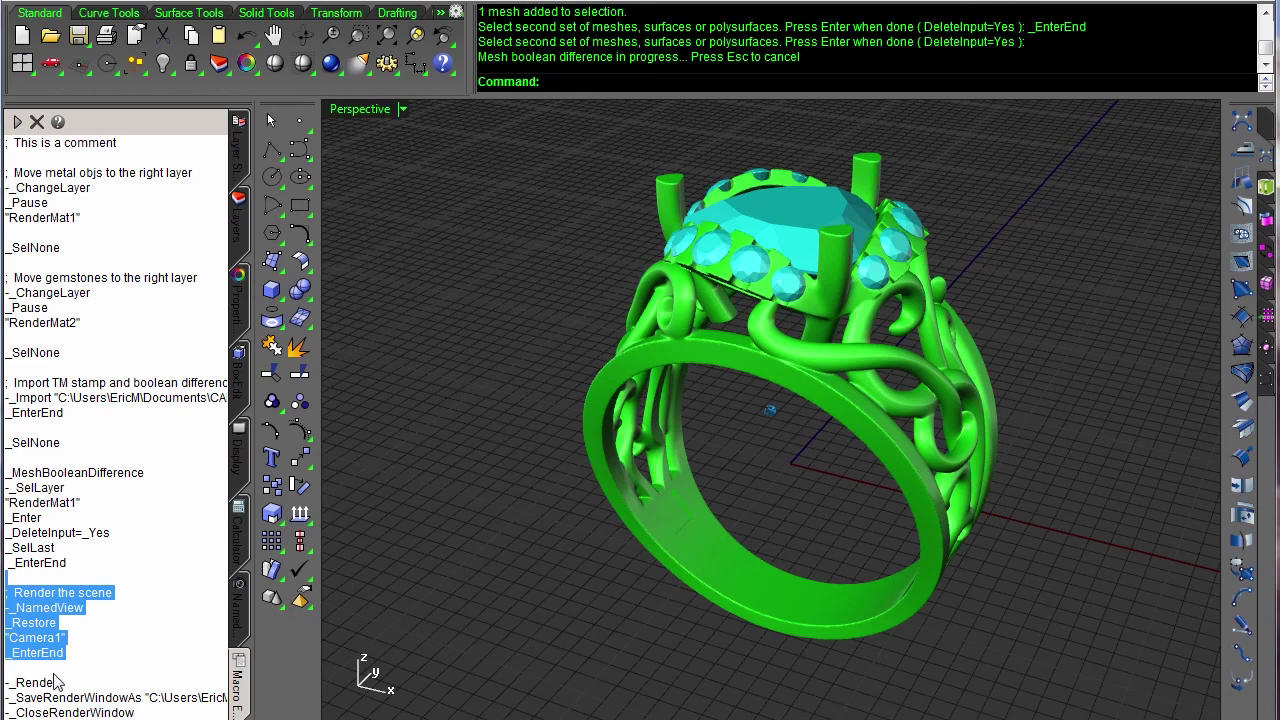
{"action": "double_click", "coordinate": [24, 684]}
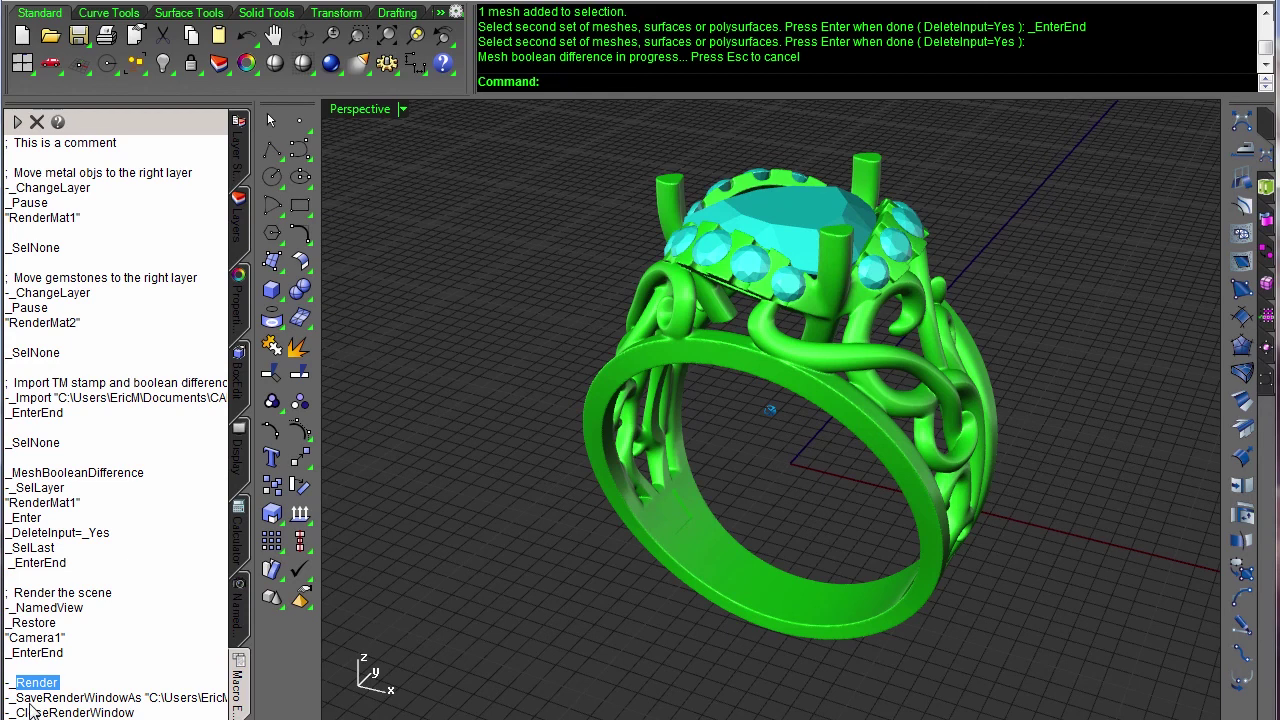
{"action": "left_click_drag", "start_coordinate": [16, 697], "coordinate": [170, 706]}
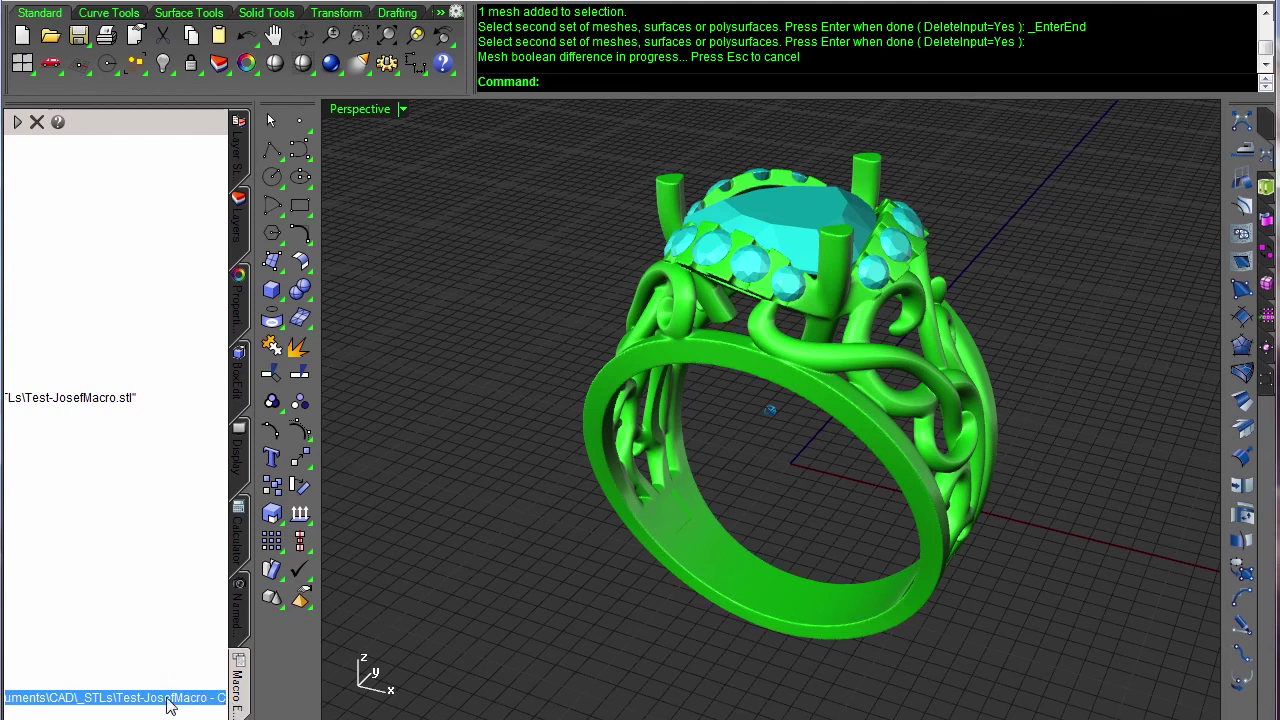
{"action": "left_click", "coordinate": [168, 700]}
{"action": "left_click_drag", "start_coordinate": [252, 666], "coordinate": [490, 662]}
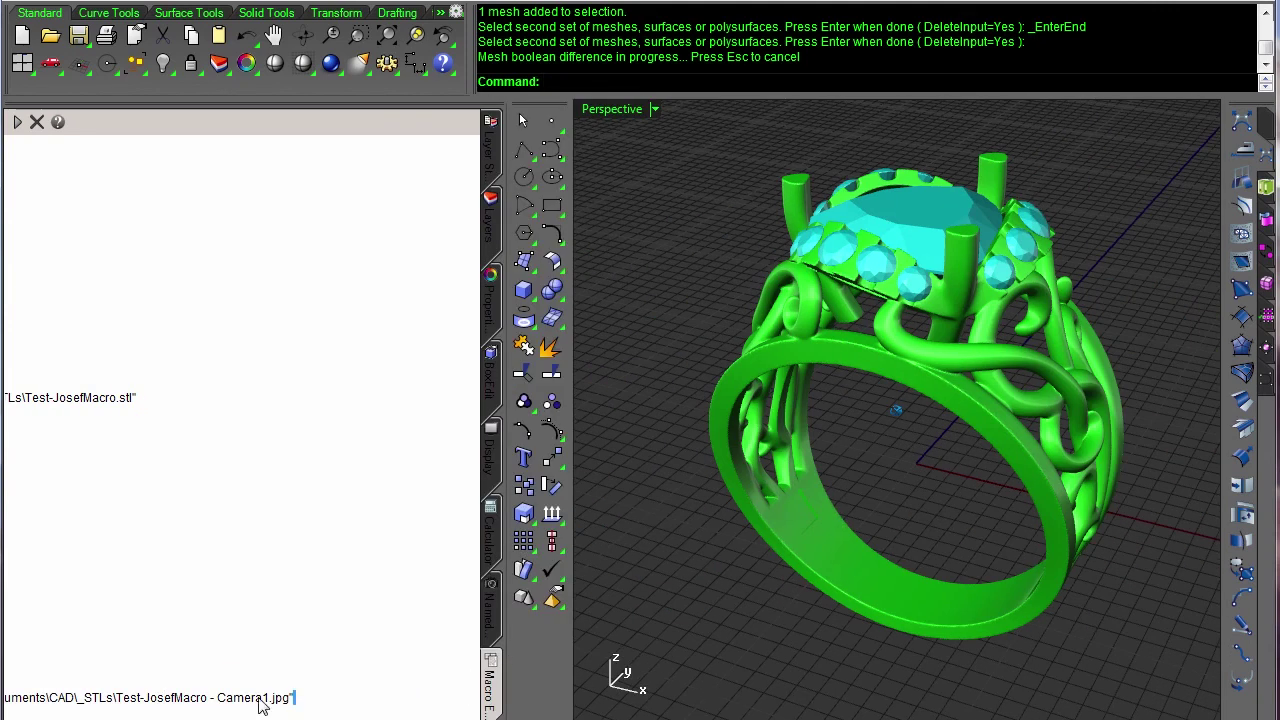
{"action": "left_click_drag", "start_coordinate": [294, 705], "coordinate": [6, 705]}
{"action": "left_click", "coordinate": [140, 712]}
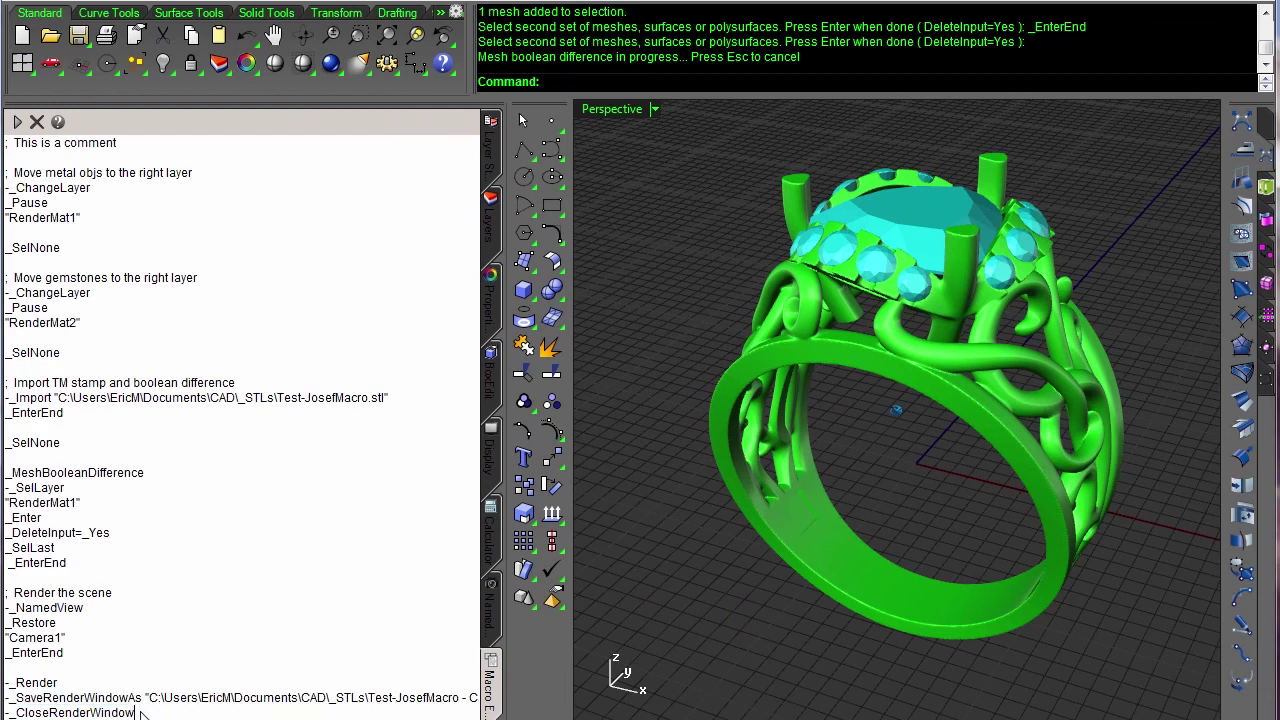
Examine the _CloseRenderWindow line and its order after the _Render and _SaveRenderWindowAs lines.
{"action": "left_click_drag", "start_coordinate": [137, 712], "coordinate": [5, 712]}
{"action": "left_click", "coordinate": [42, 712]}
{"action": "double_click", "coordinate": [40, 684]}
{"action": "double_click", "coordinate": [50, 698]}
{"action": "double_click", "coordinate": [62, 712]}
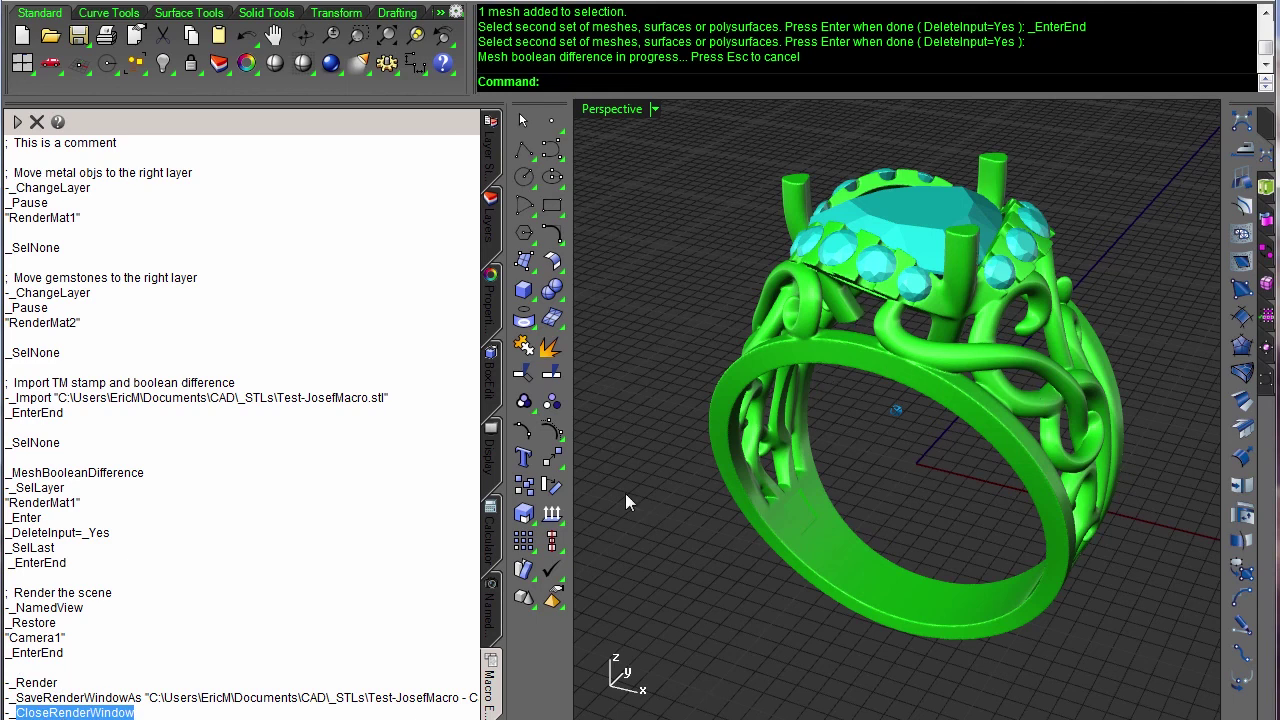
{"action": "left_click_drag", "start_coordinate": [143, 697], "coordinate": [18, 697]}
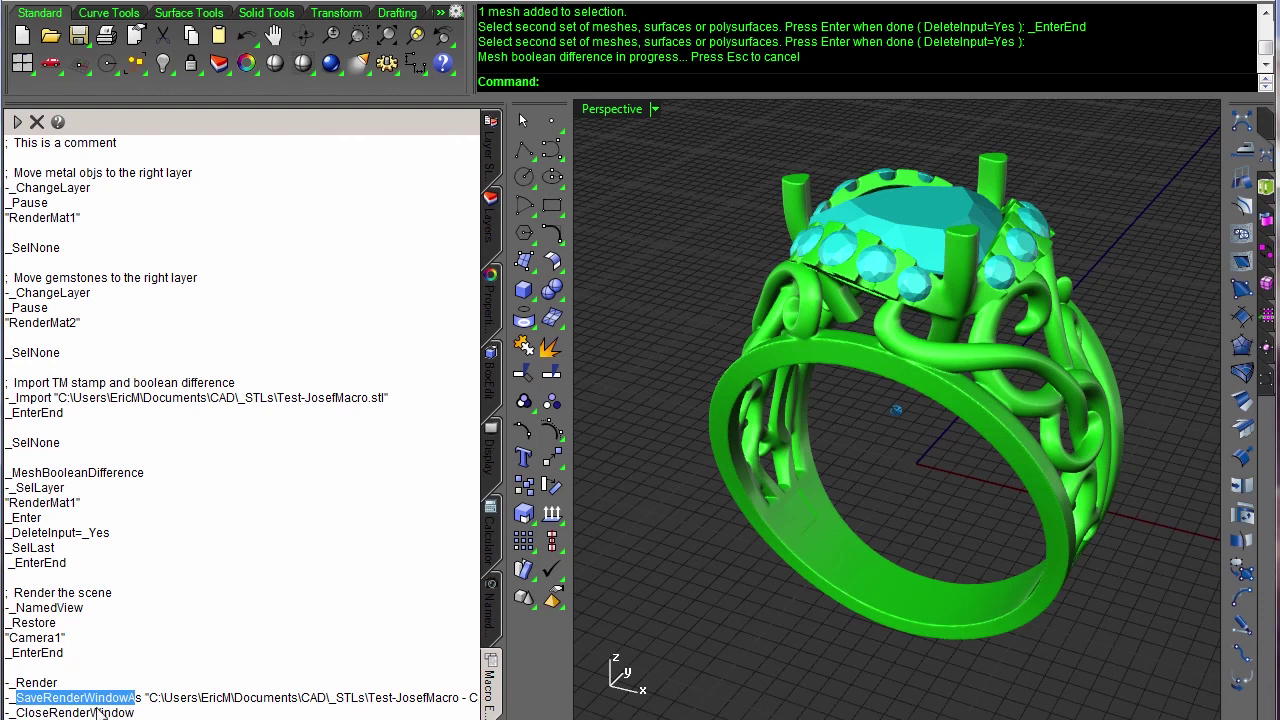
{"action": "left_click", "coordinate": [150, 712]}
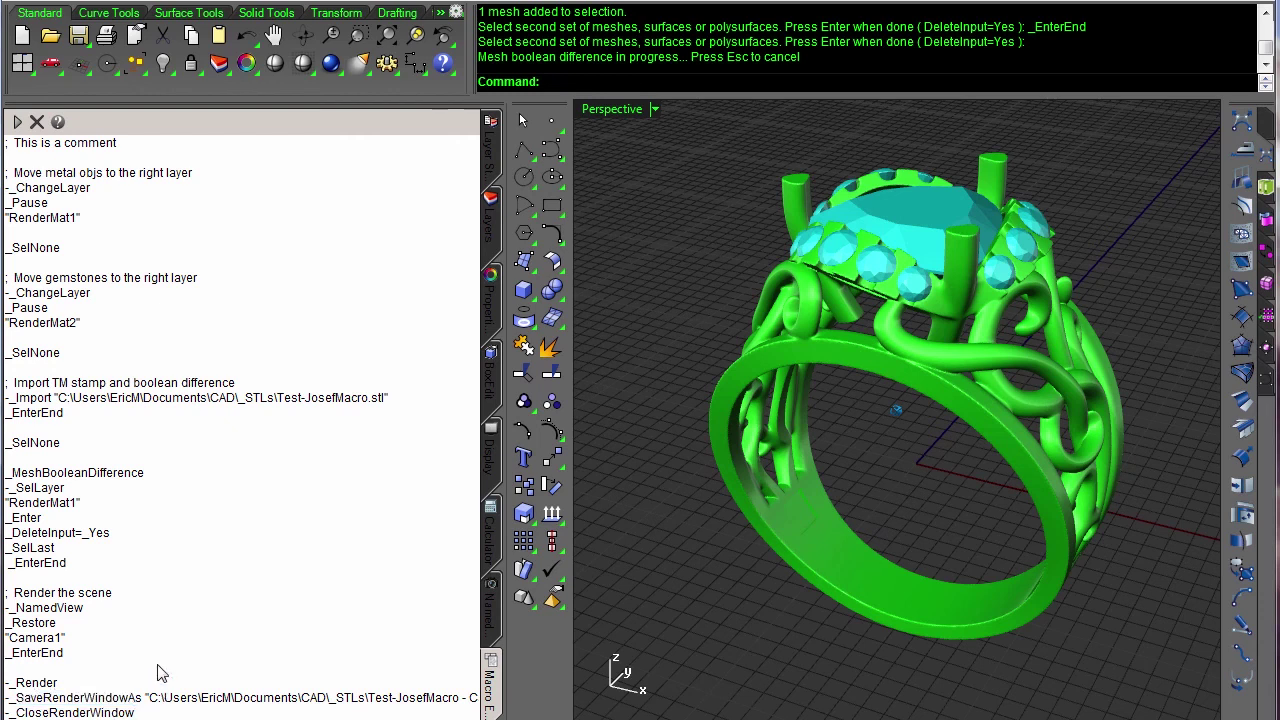
Undo the mesh boolean, the stamp import and both layer changes to restore the ring's original layers.
{"action": "key", "text": "ctrl+z"}
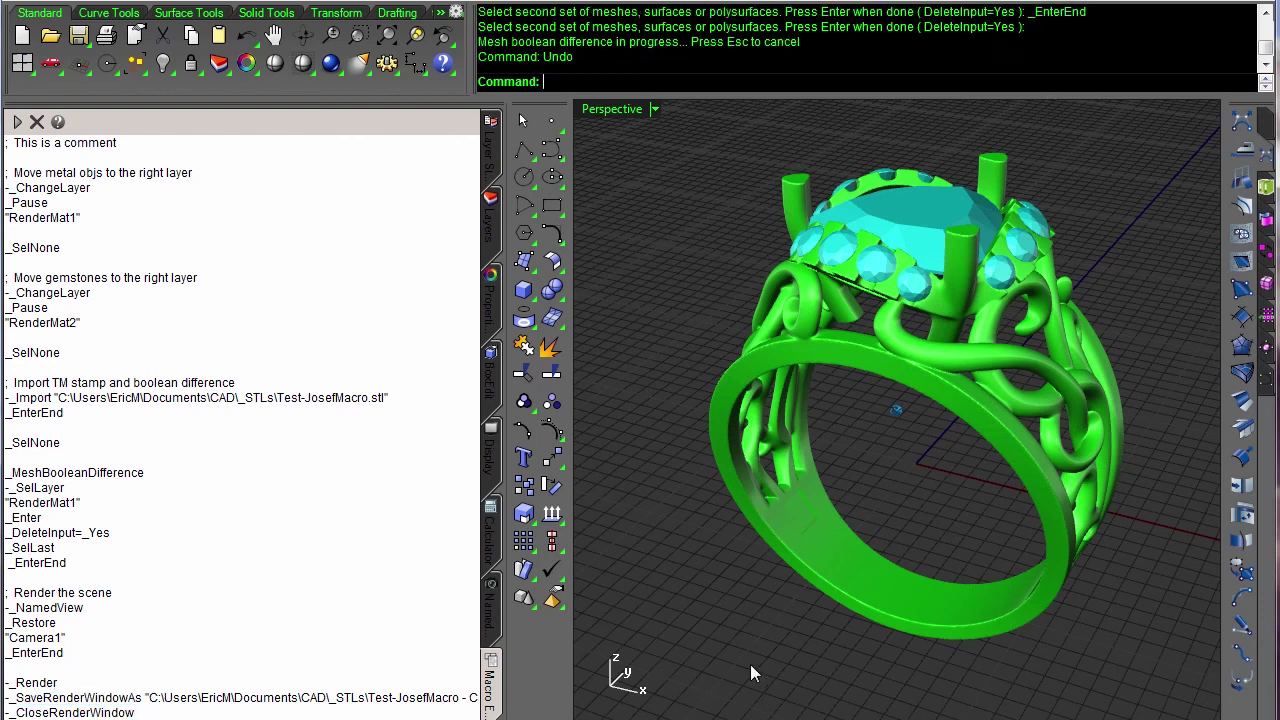
{"action": "key", "text": "ctrl+z"}
{"action": "key", "text": "ctrl+z"}
{"action": "key", "text": "ctrl+z"}
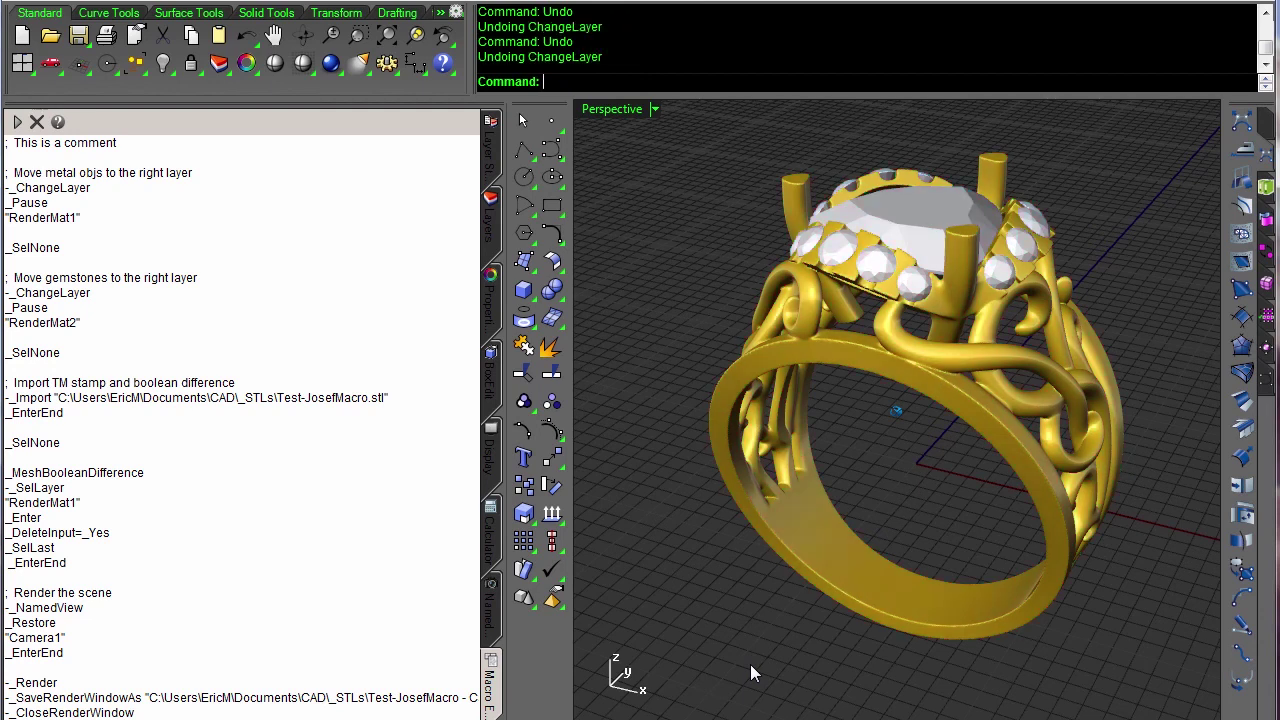
Run the whole macro, choosing the ring metal for RenderMat1 and all the gemstones for RenderMat2.
{"action": "left_click", "coordinate": [18, 122]}
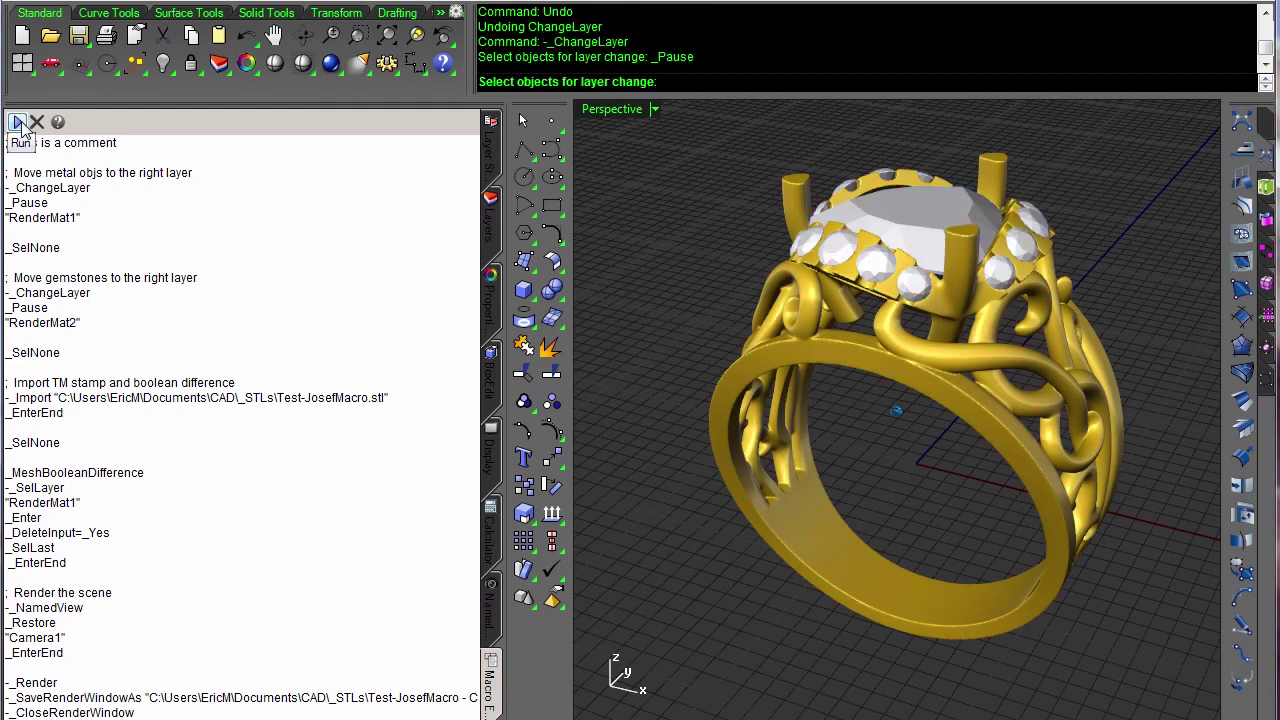
{"action": "left_click", "coordinate": [753, 442]}
{"action": "key", "text": "Return"}
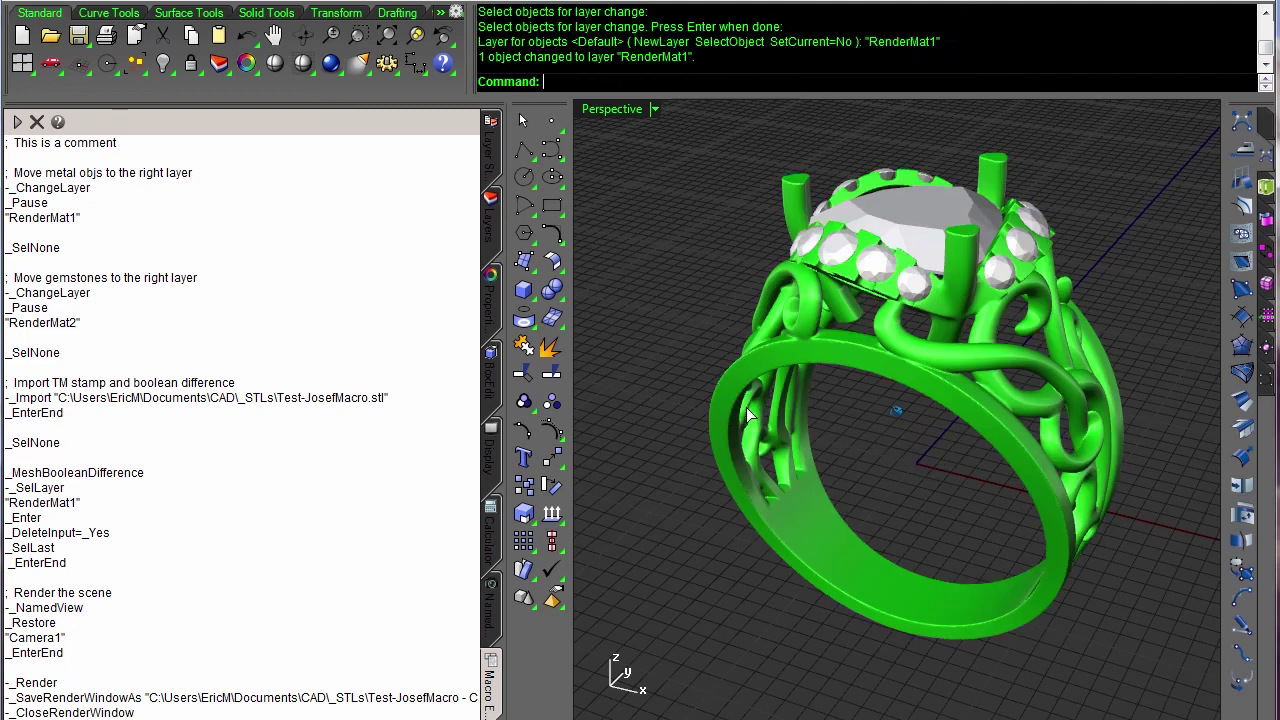
{"action": "left_click_drag", "start_coordinate": [742, 140], "coordinate": [1115, 372]}
{"action": "key", "text": "Return"}
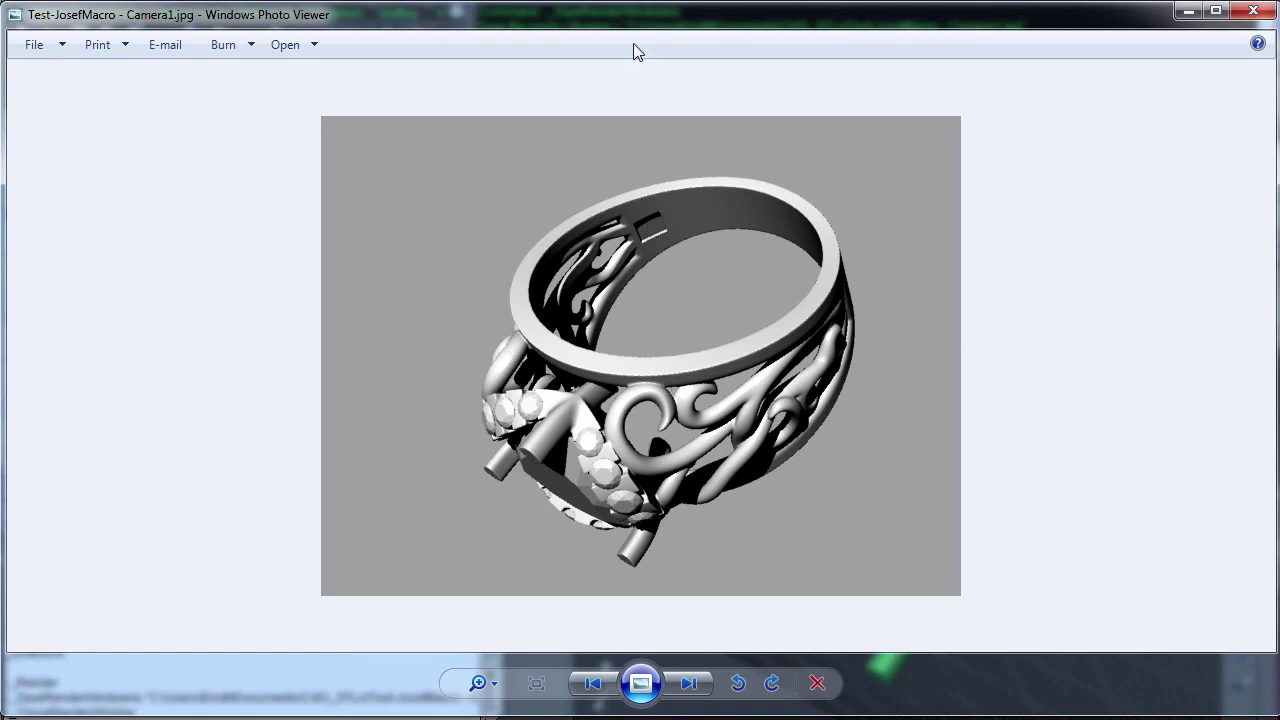
Compare the saved Test-JosefMacro - Camera1.jpg render side by side with the Camera1 viewport, then close the image.
{"action": "left_click_drag", "start_coordinate": [629, 22], "coordinate": [417, 115]}
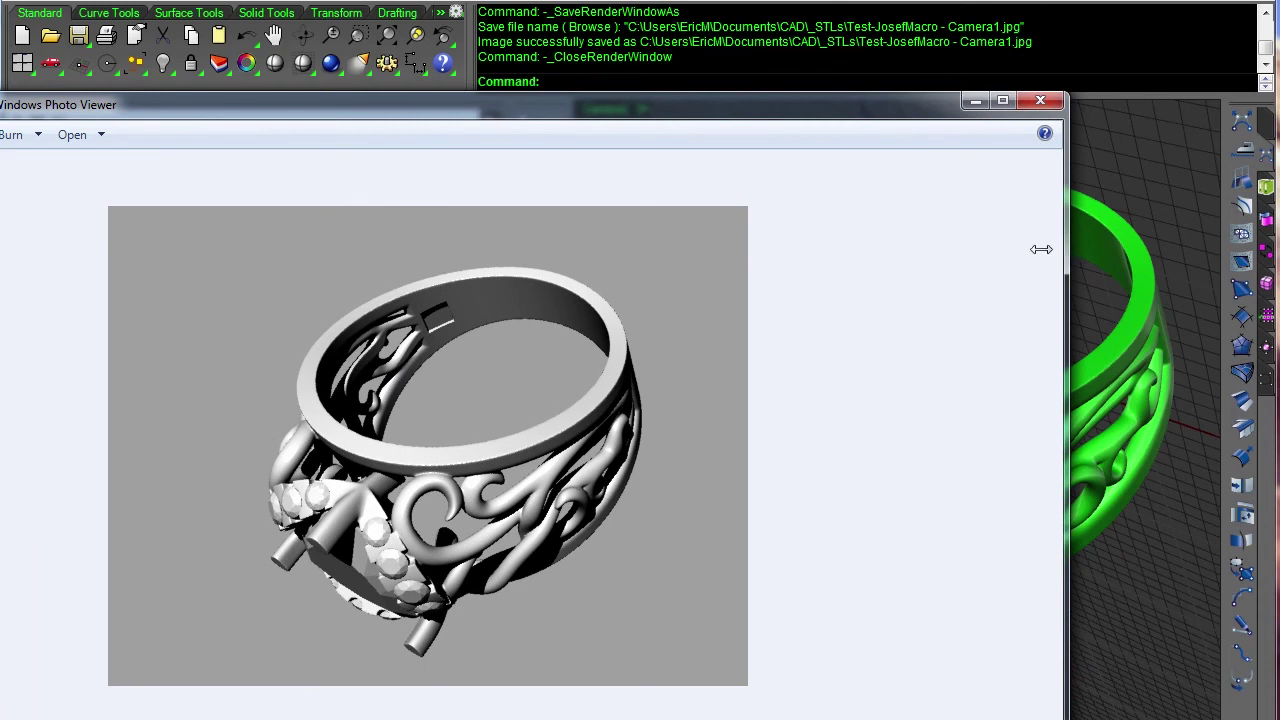
{"action": "left_click_drag", "start_coordinate": [1064, 252], "coordinate": [434, 250]}
{"action": "left_click_drag", "start_coordinate": [206, 108], "coordinate": [493, 89]}
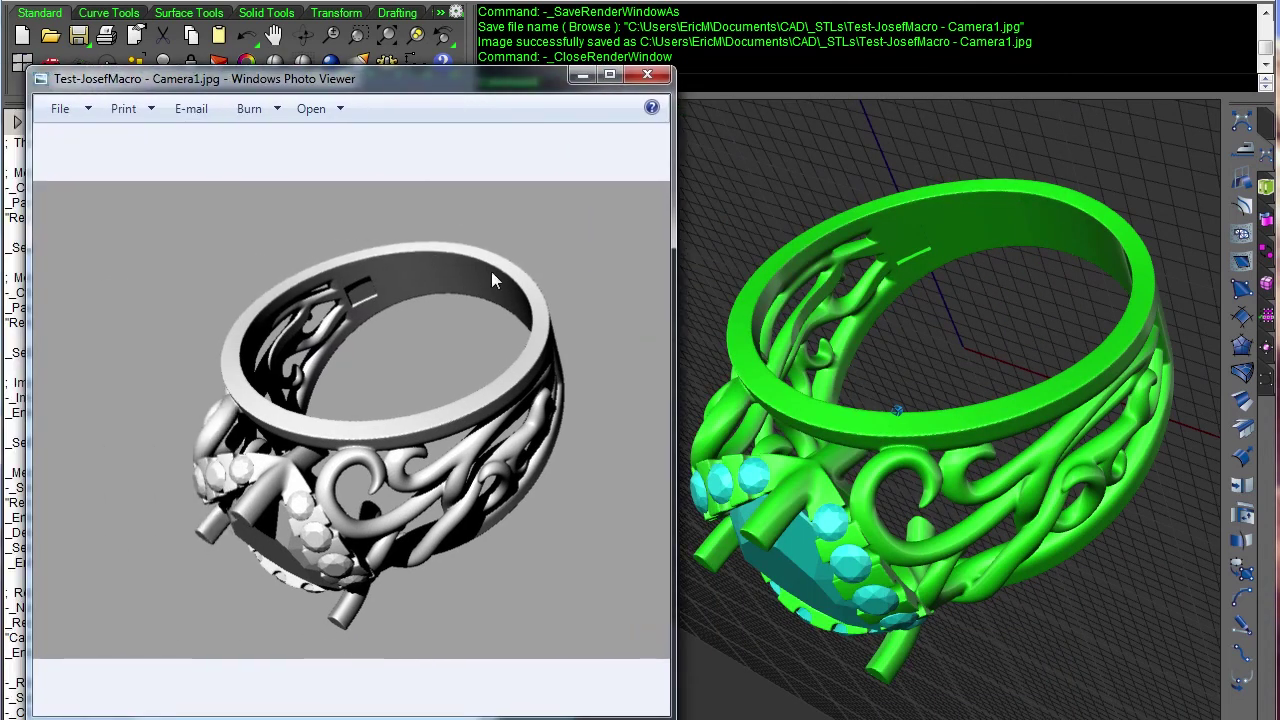
{"action": "left_click", "coordinate": [646, 76]}
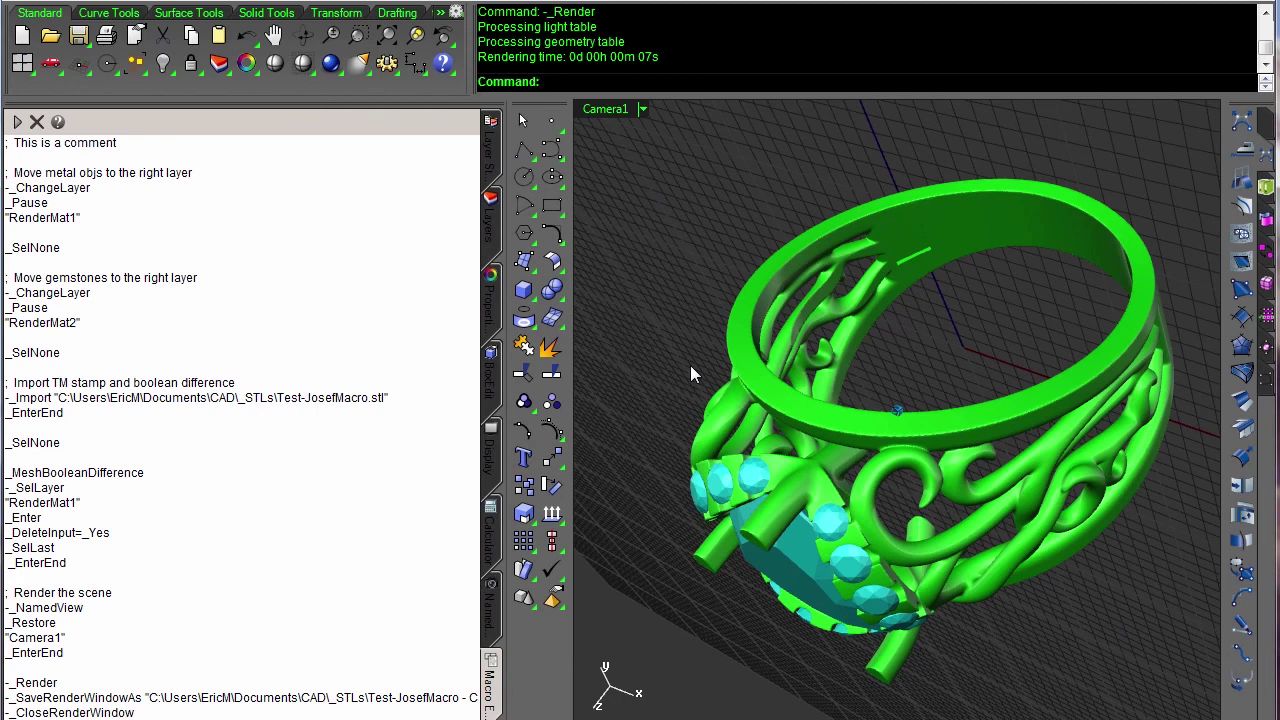